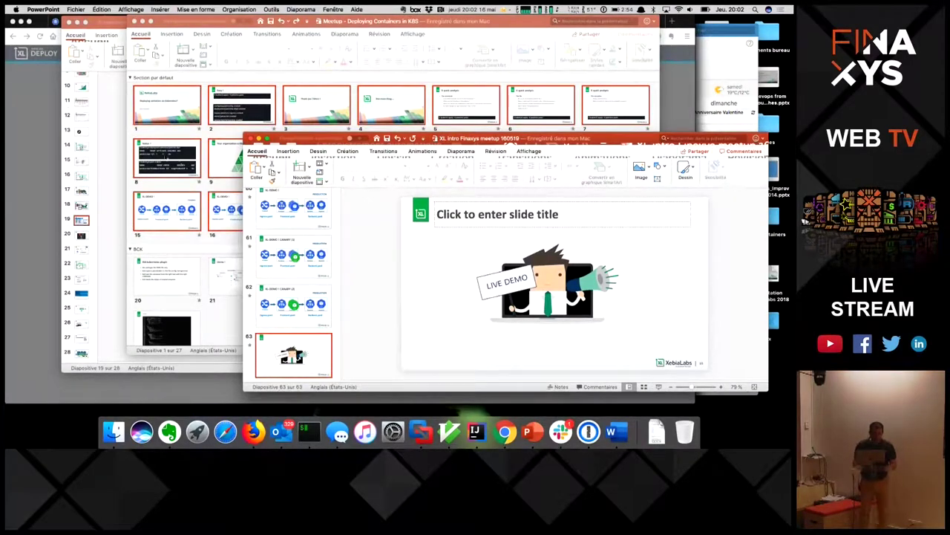
- Minimize the PowerPoint presentation windows and the calendar window
key("super+m")
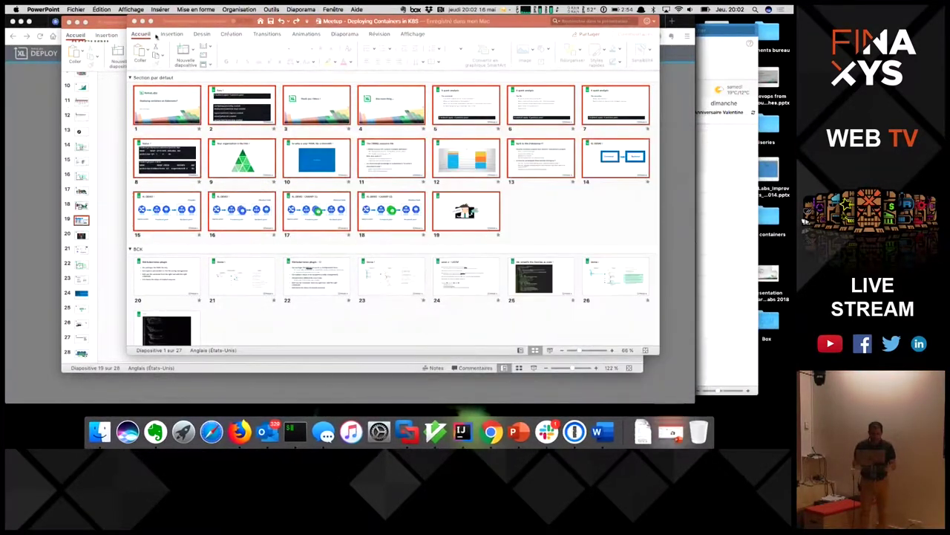
key("super+m")
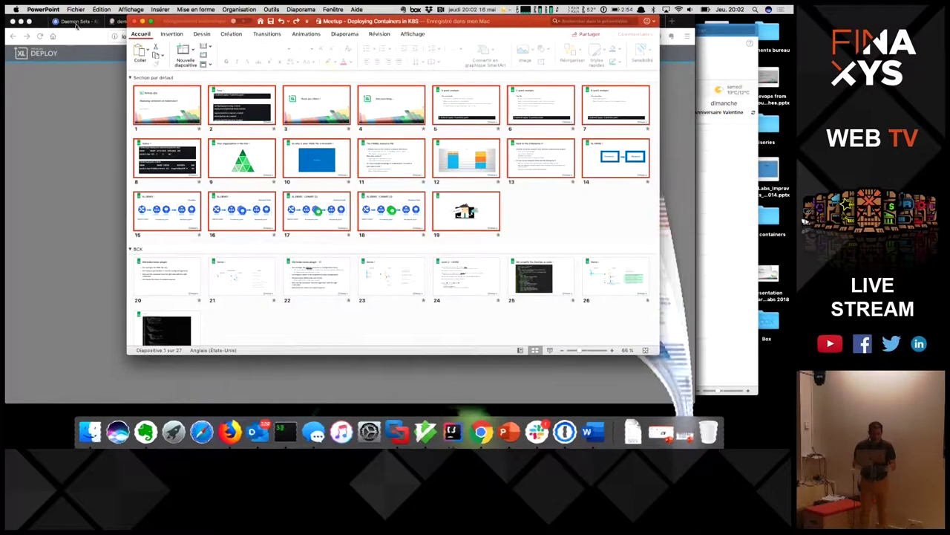
left_click(141, 22)
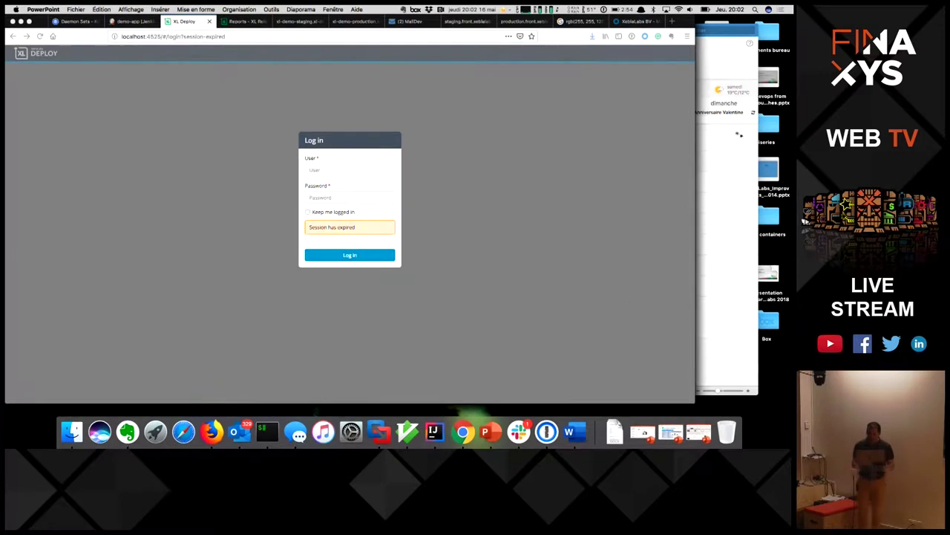
left_click(717, 71)
key("super+m")
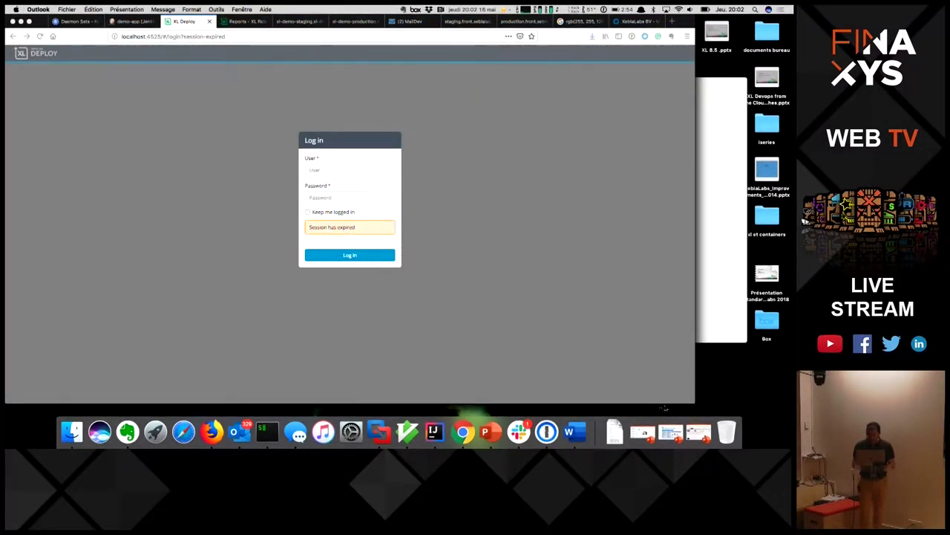
- Bring the XL Deploy login page forward, enlarge it, and log in with the admin account
left_click(690, 401)
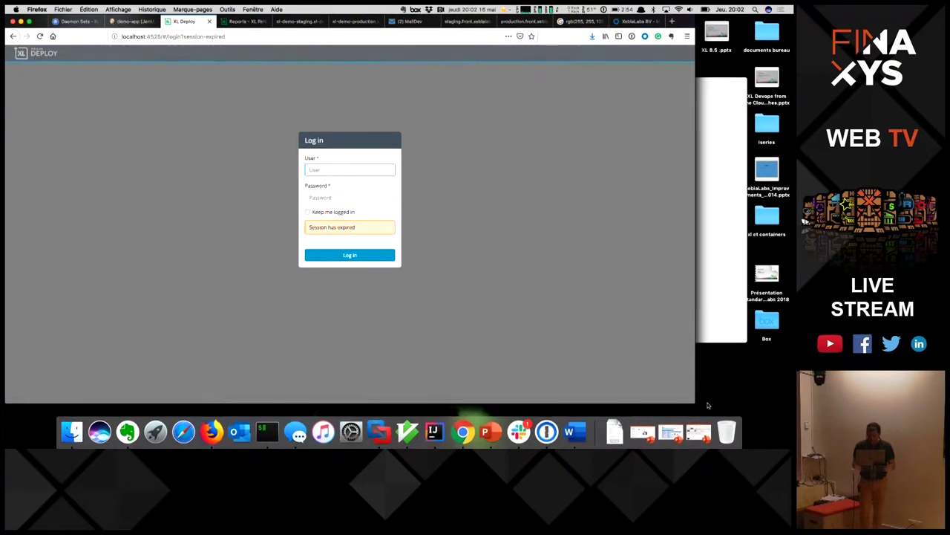
left_click(691, 402)
left_click(690, 402)
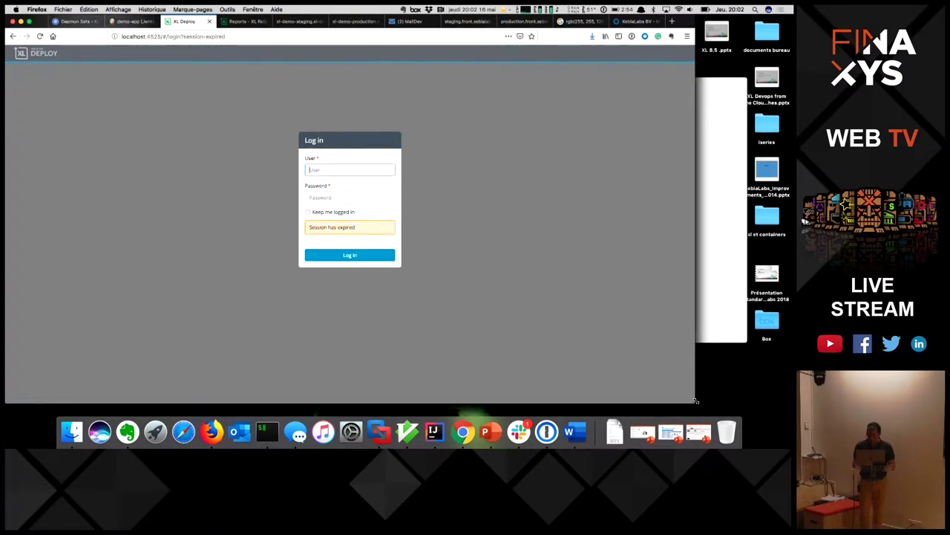
left_click_drag(697, 401, 793, 413)
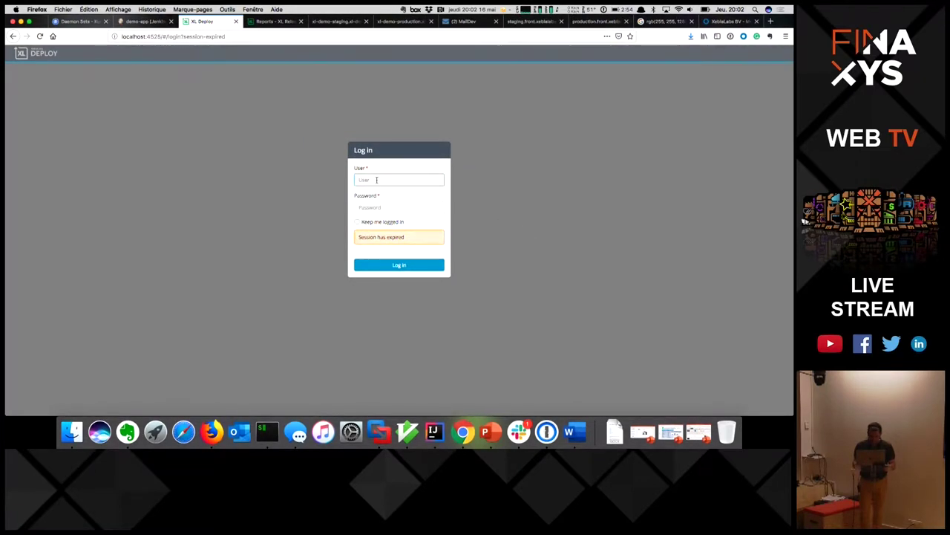
key("super+plus")
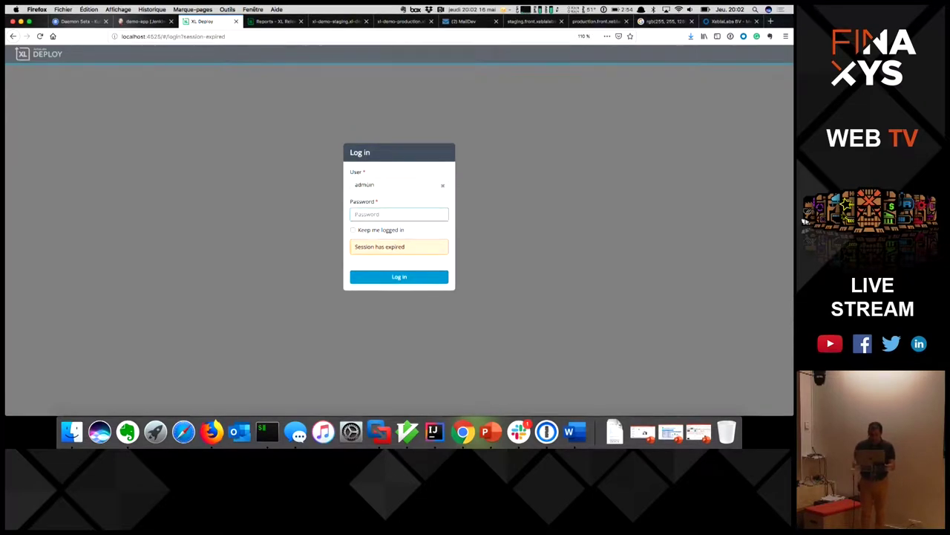
key("Tab")
key("Return")
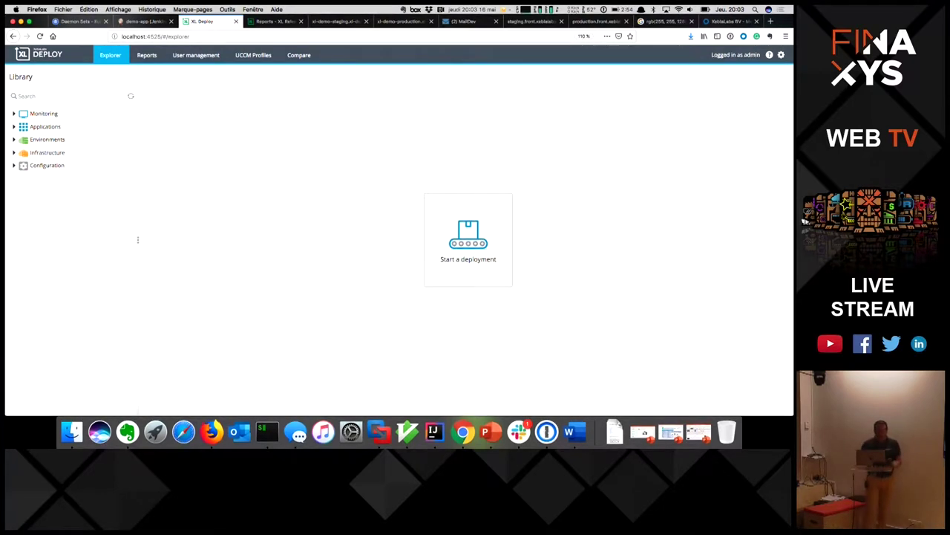
- Zoom the page in and open the xl-demo-kube cluster under Infrastructure > xl-demo
key("super+plus")
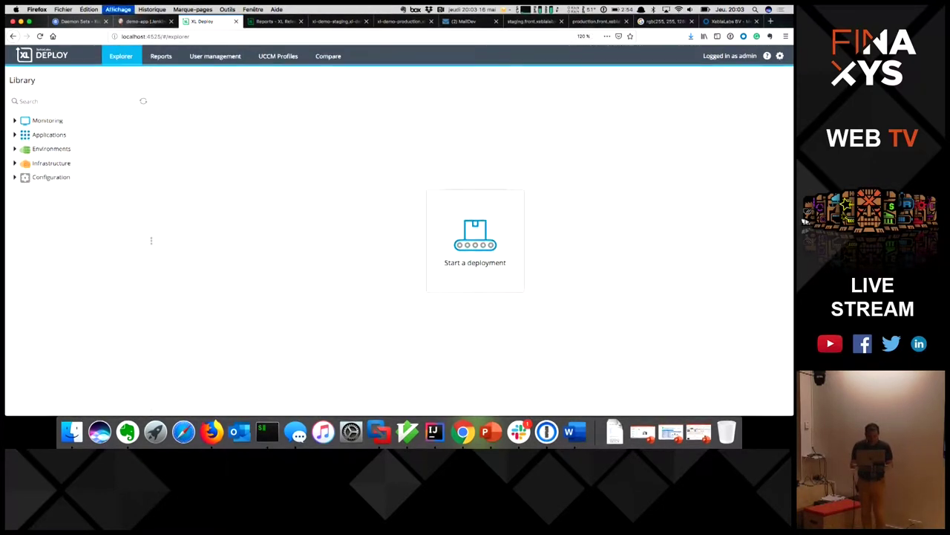
key("super+plus")
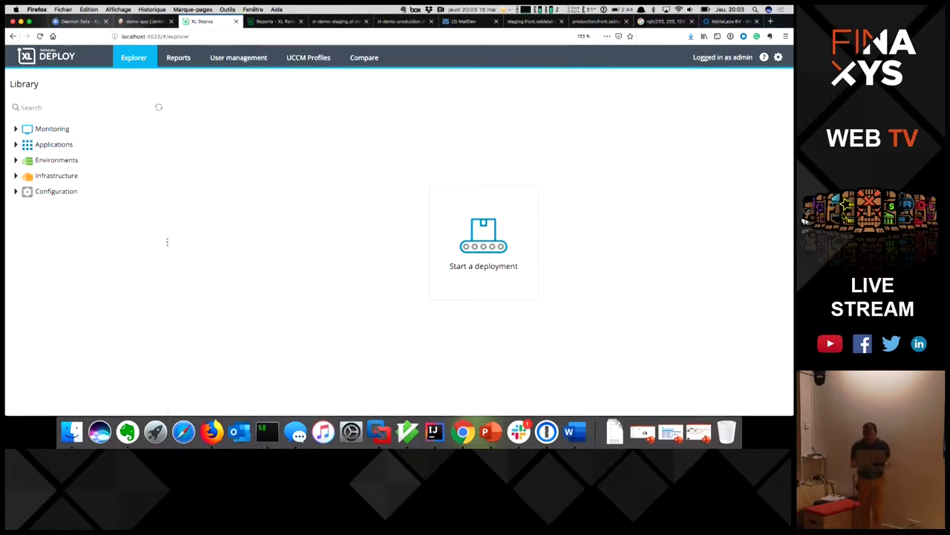
left_click(15, 176)
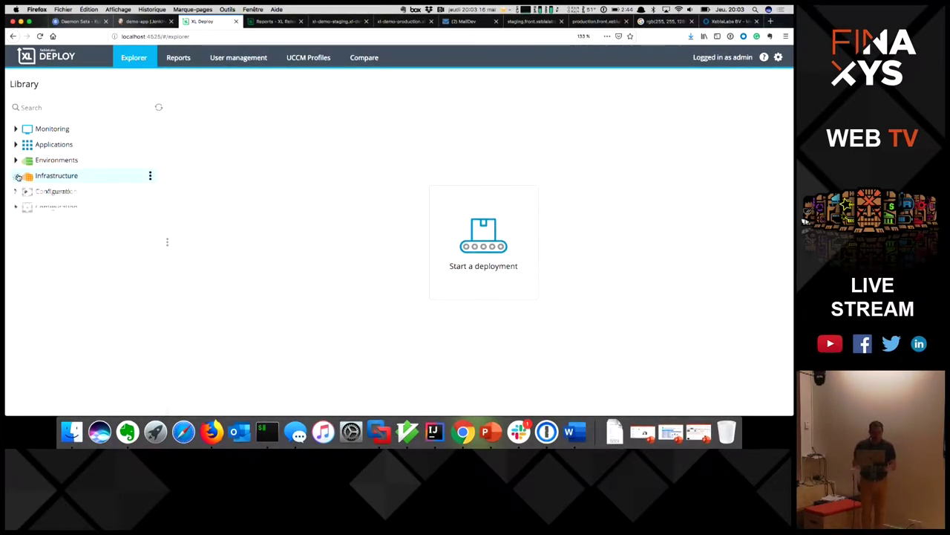
left_click(25, 191)
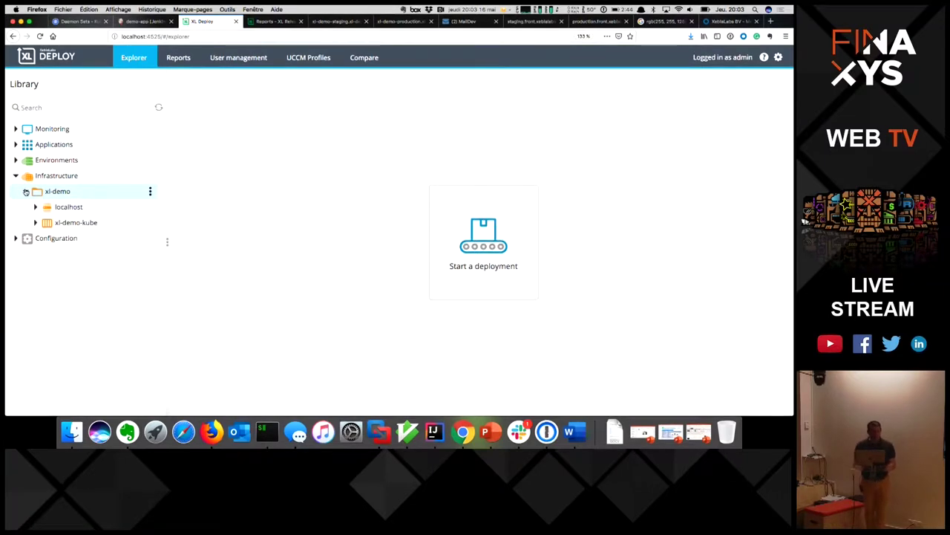
left_click(88, 224)
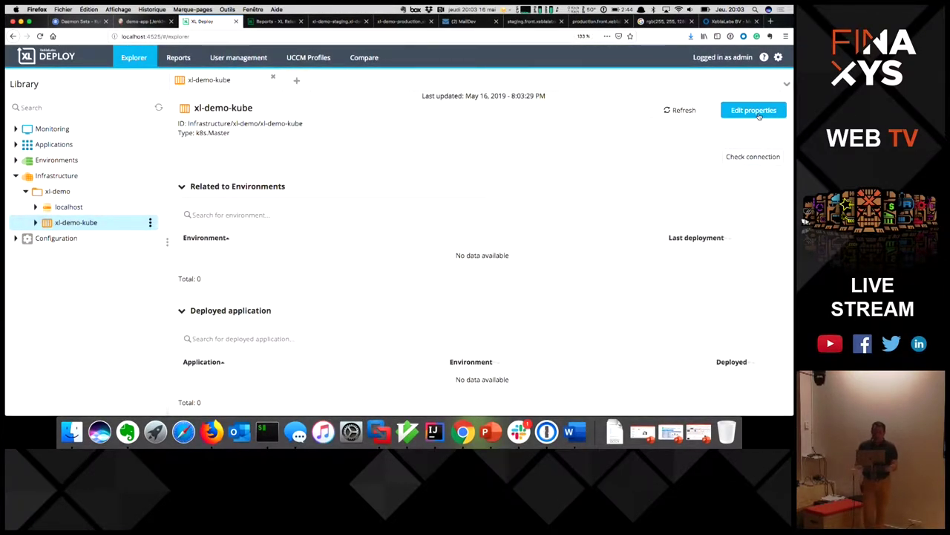
- Open xl-demo-kube's properties for editing, scroll the form, and expand localhost's test runners
left_click(753, 107)
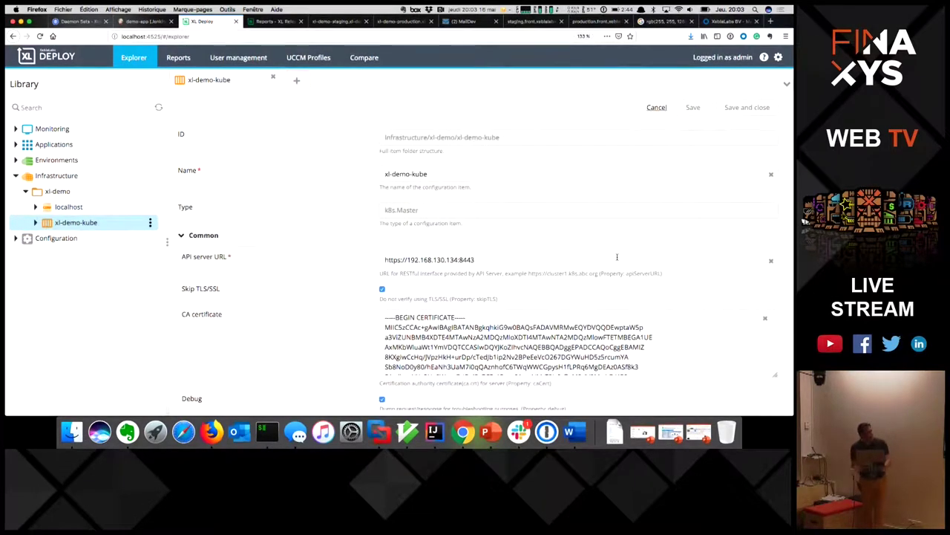
scroll(617, 257, "down", 3)
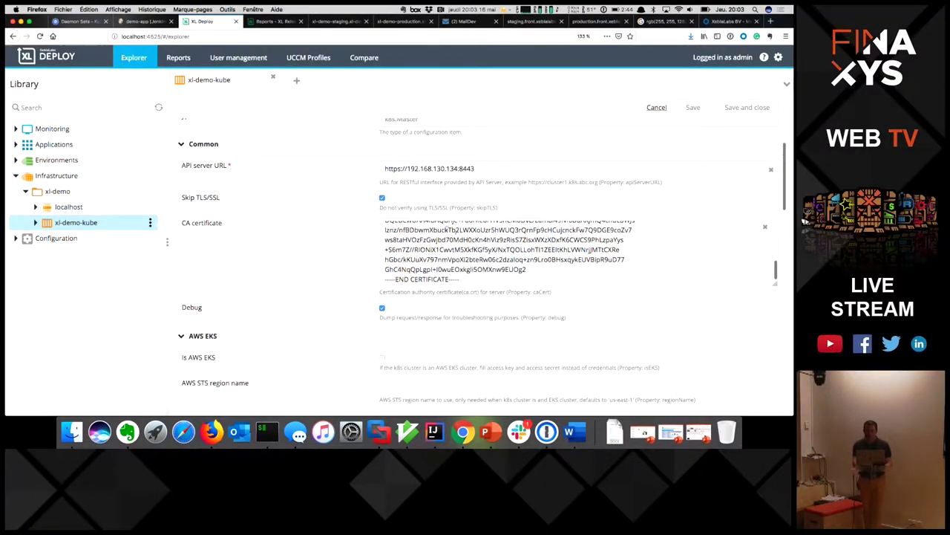
scroll(327, 212, "down", 10)
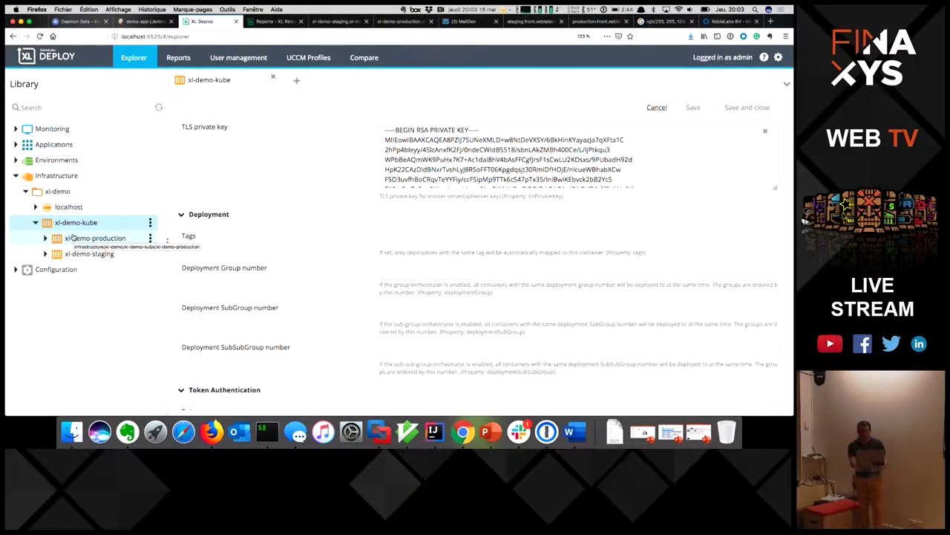
left_click(35, 208)
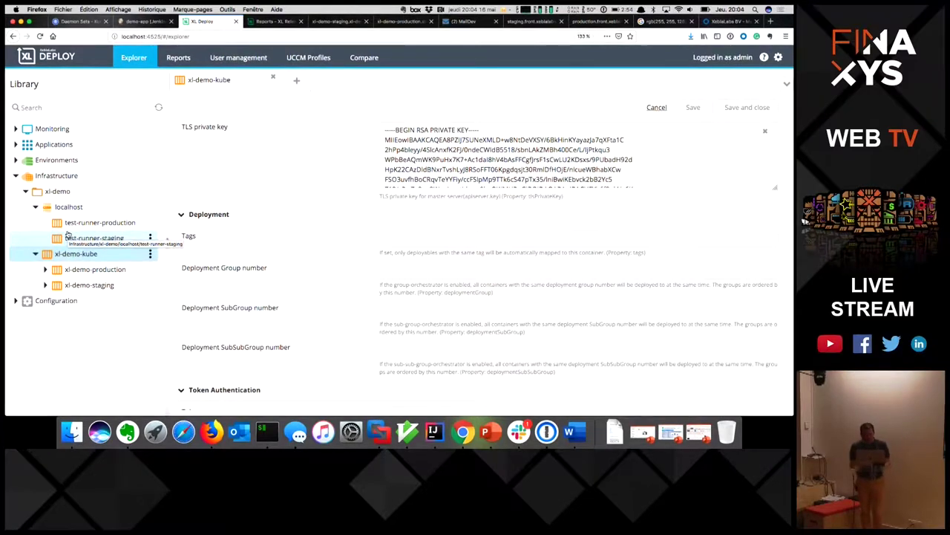
- Open xl-demo-staging, xl-demo-production and the staging.conf dictionary from Environments > xl-demo
left_click(16, 160)
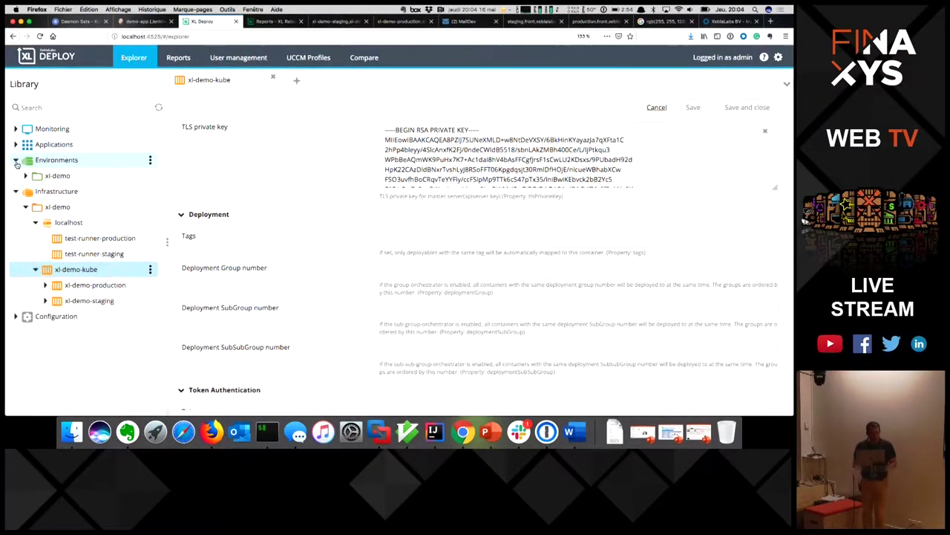
left_click(26, 176)
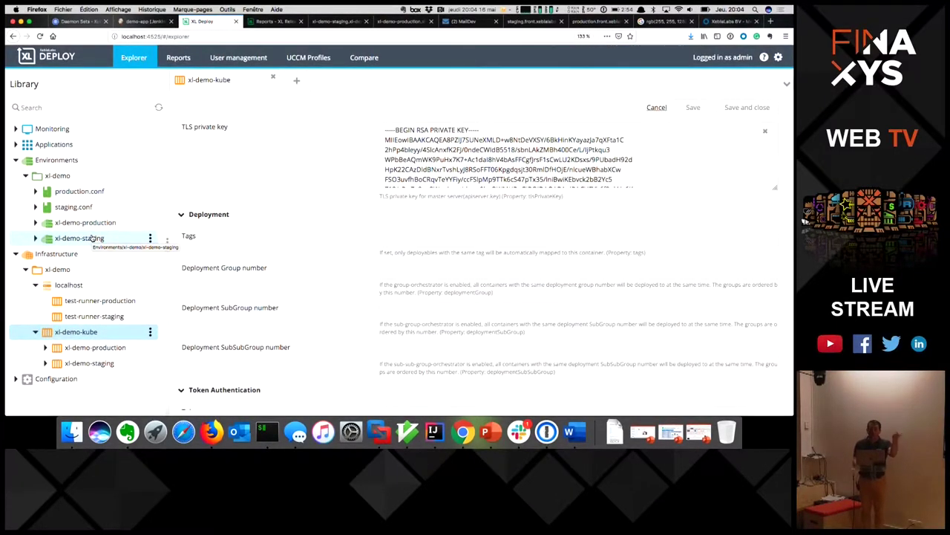
left_click(91, 237)
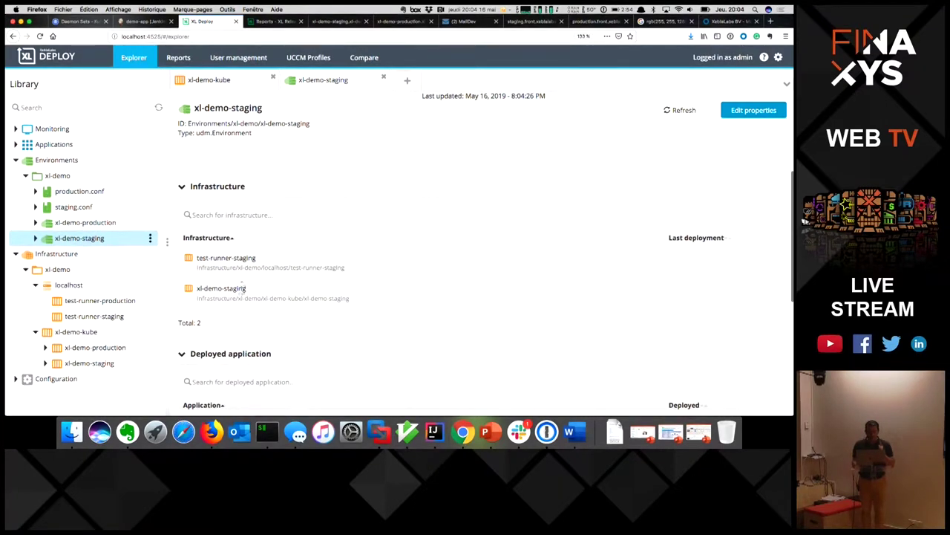
left_click(115, 223)
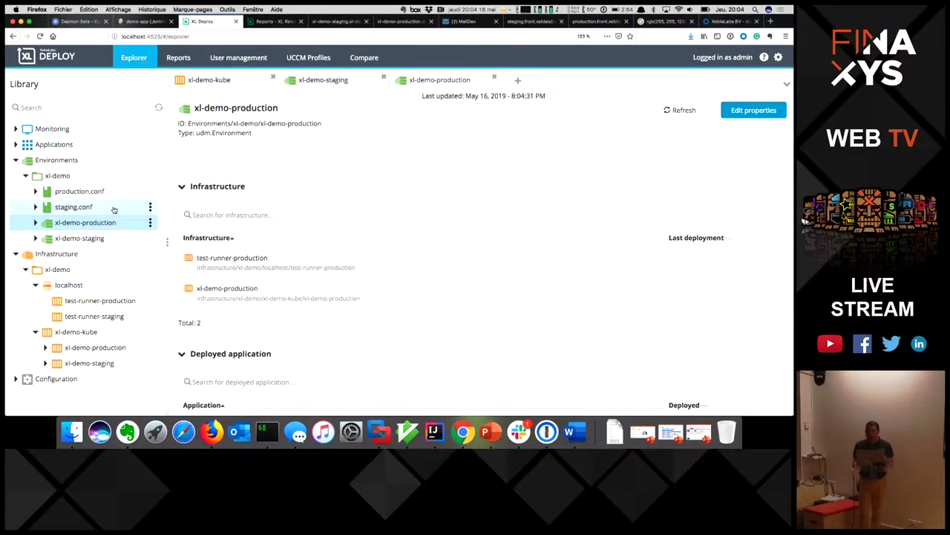
left_click(82, 208)
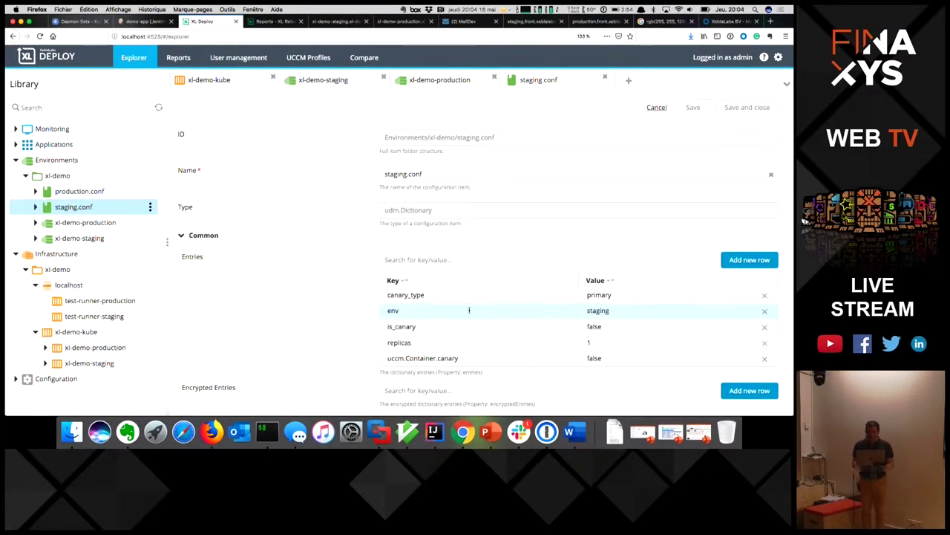
- Set replicas to 3 in the production.conf dictionary and expand the Applications folder
key("Tab")
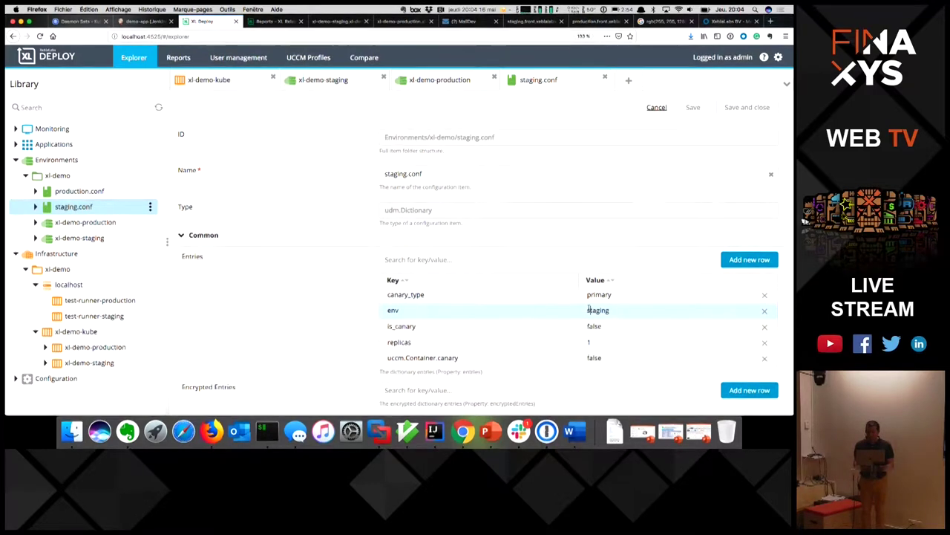
key("Return")
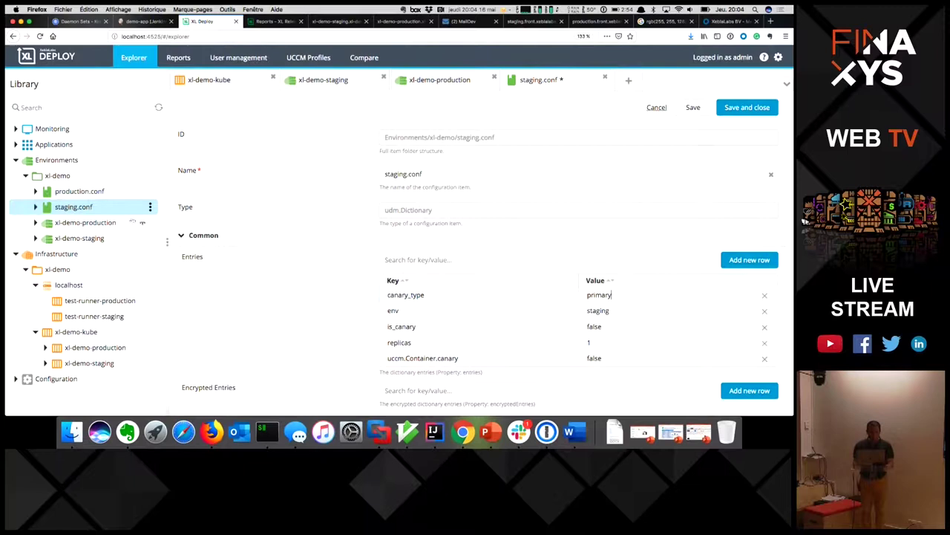
left_click(99, 193)
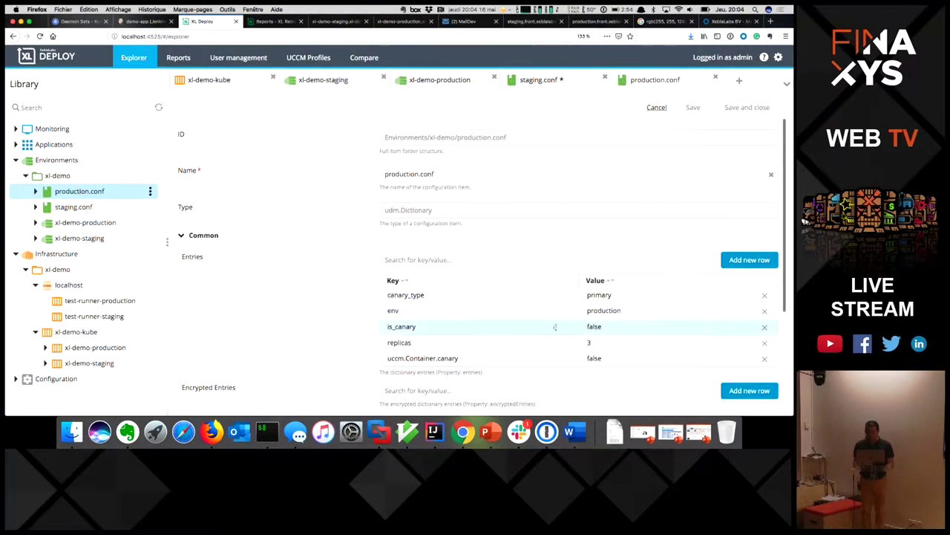
left_click(615, 310)
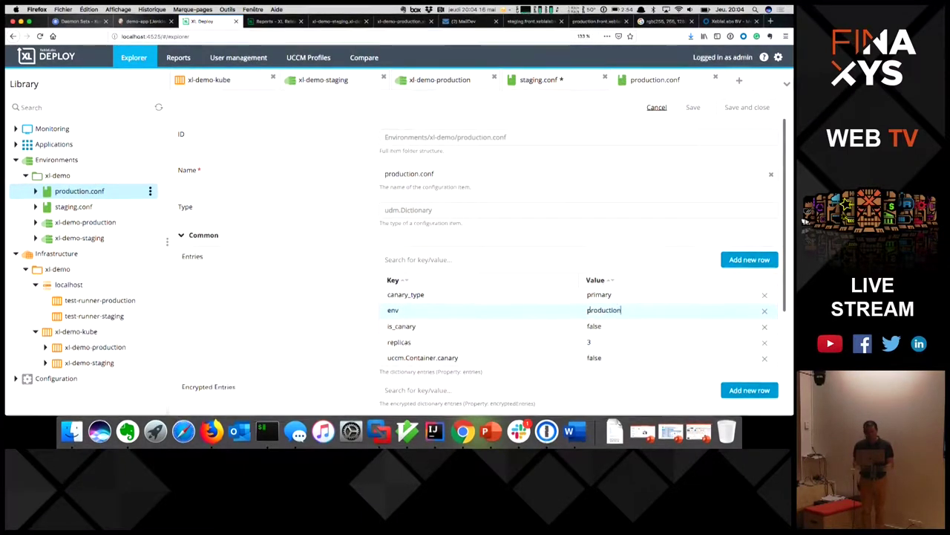
left_click(614, 342)
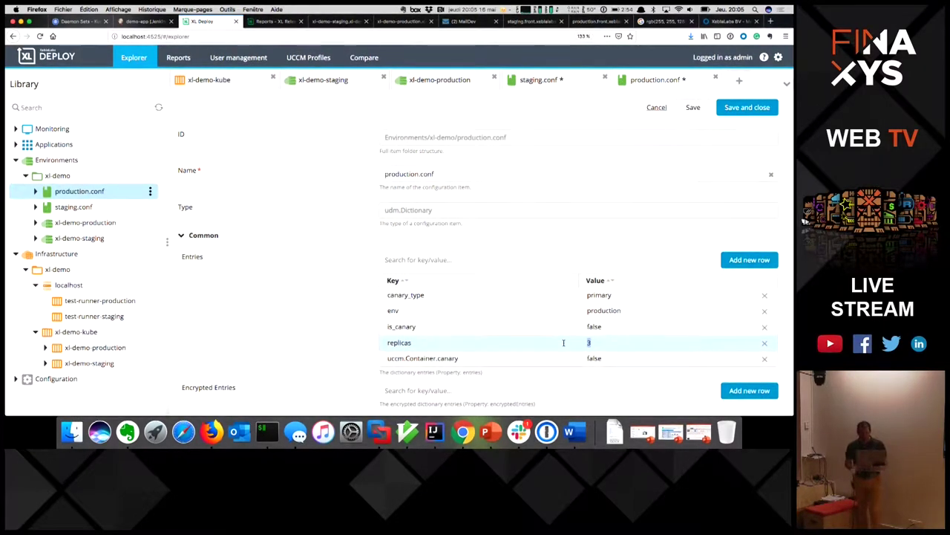
left_click(27, 175)
left_click(15, 145)
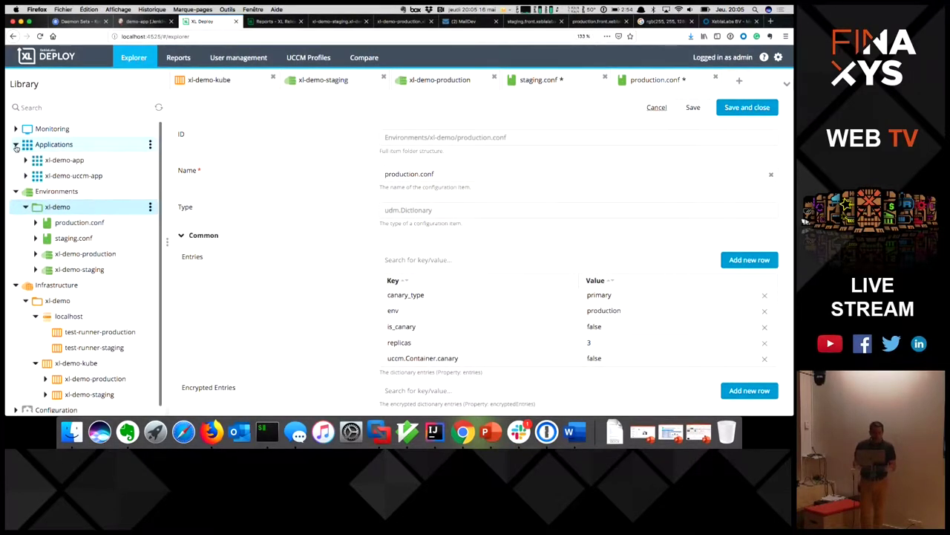
- Expand xl-demo-app version 1.0.65 and open its frontend.yaml deployable
left_click(25, 161)
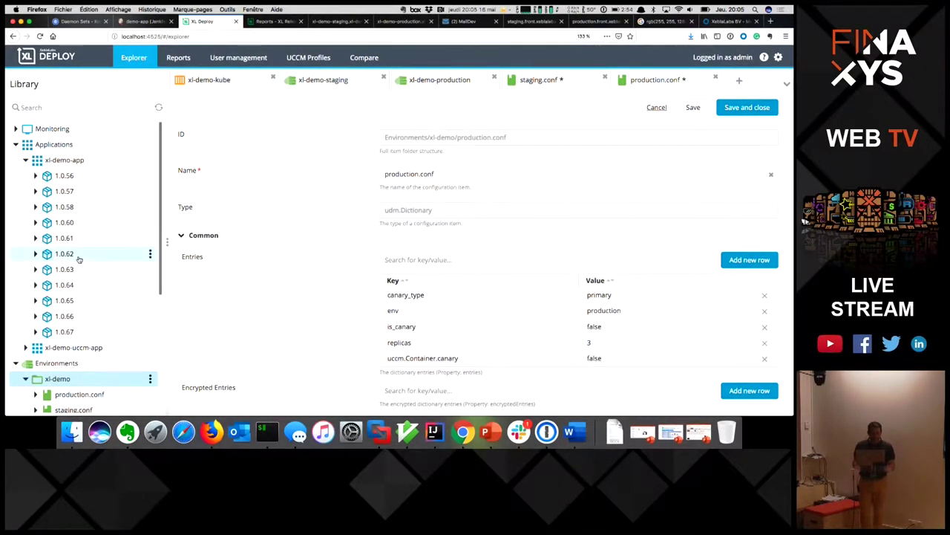
scroll(22, 304, "down", 2)
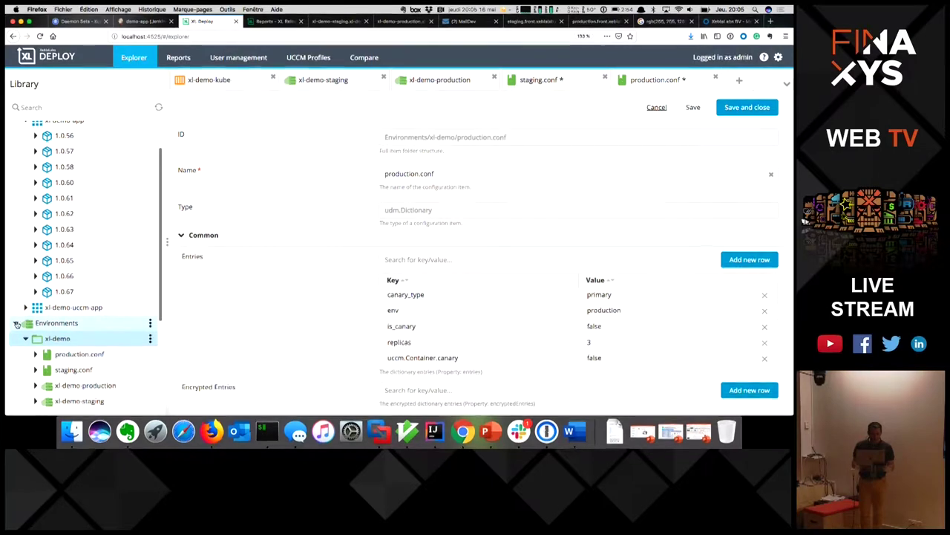
left_click(17, 324)
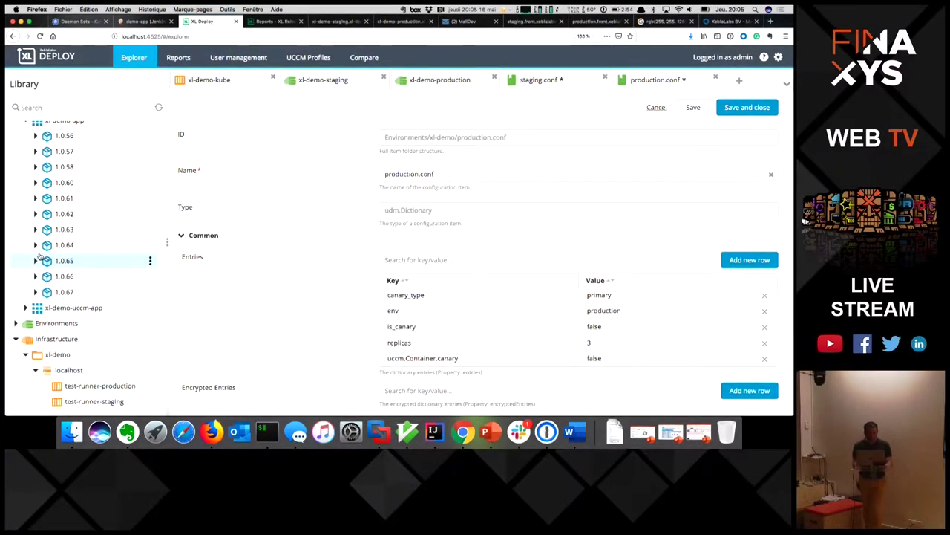
scroll(63, 254, "down", 1)
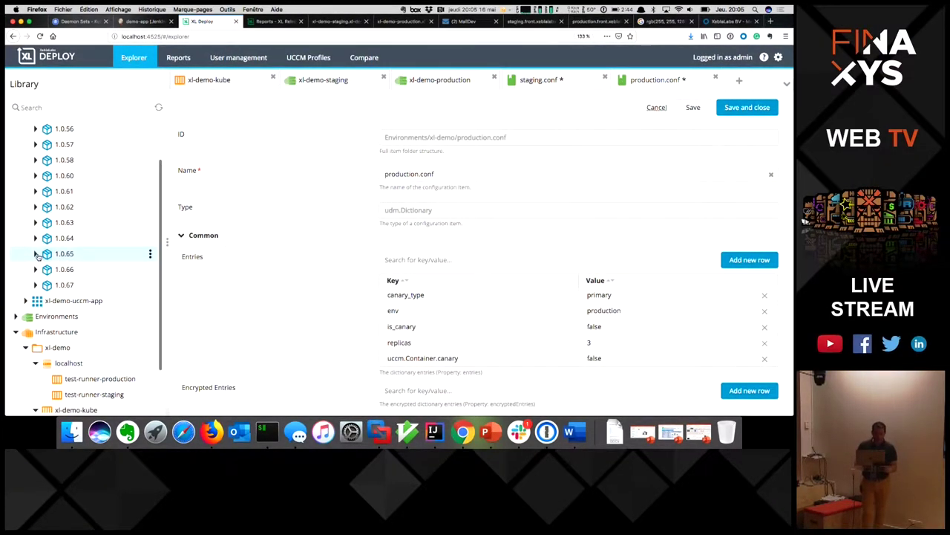
left_click(36, 254)
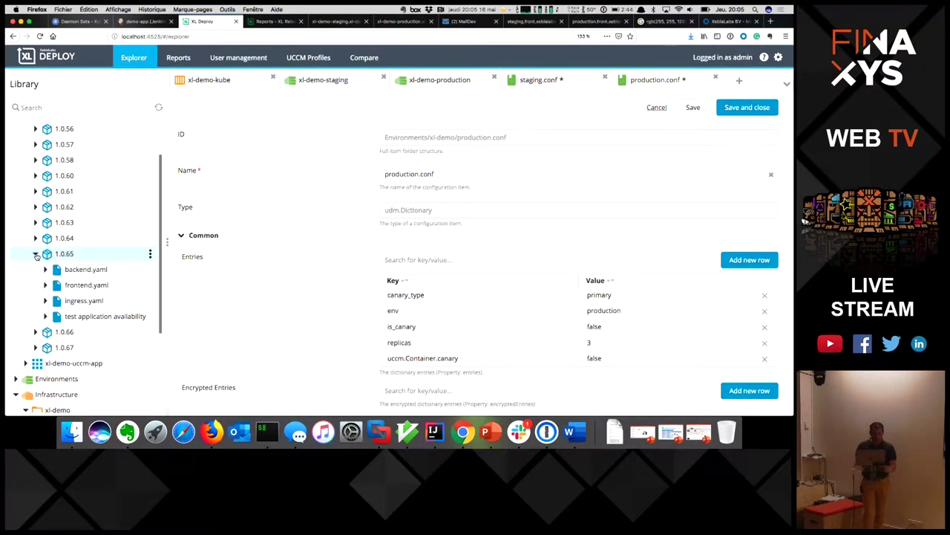
scroll(92, 258, "down", 4)
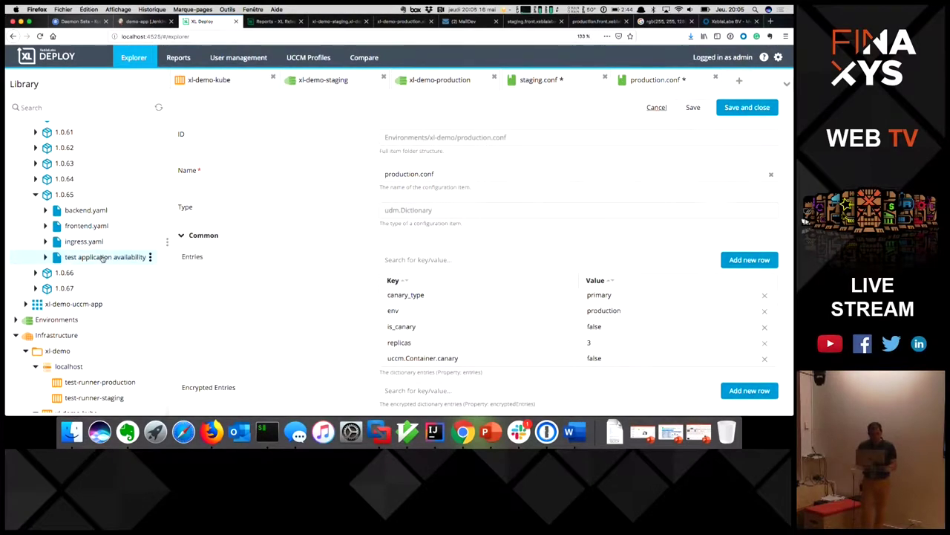
left_click(60, 224)
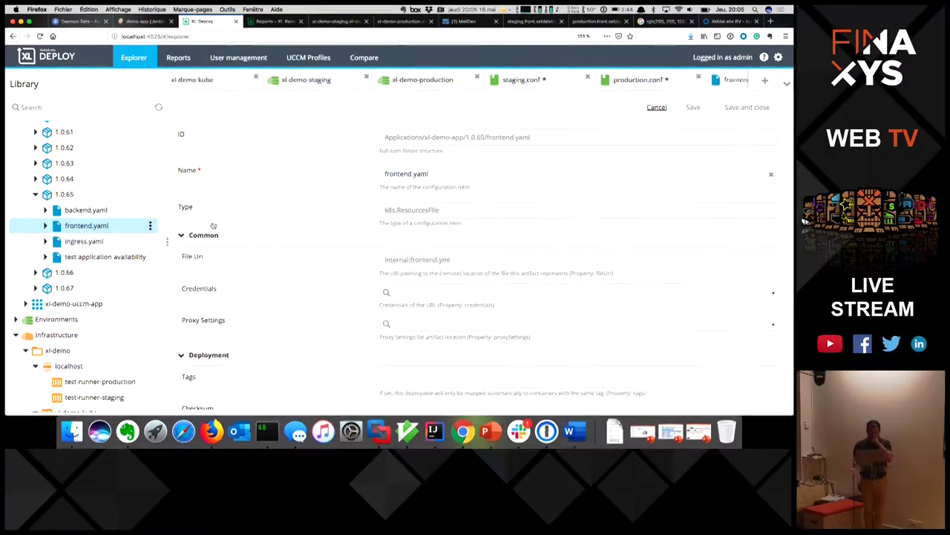
- Highlight frontend.yaml's ResourcesFile type and file URI, review its placeholders, then open the availability test
double_click(413, 211)
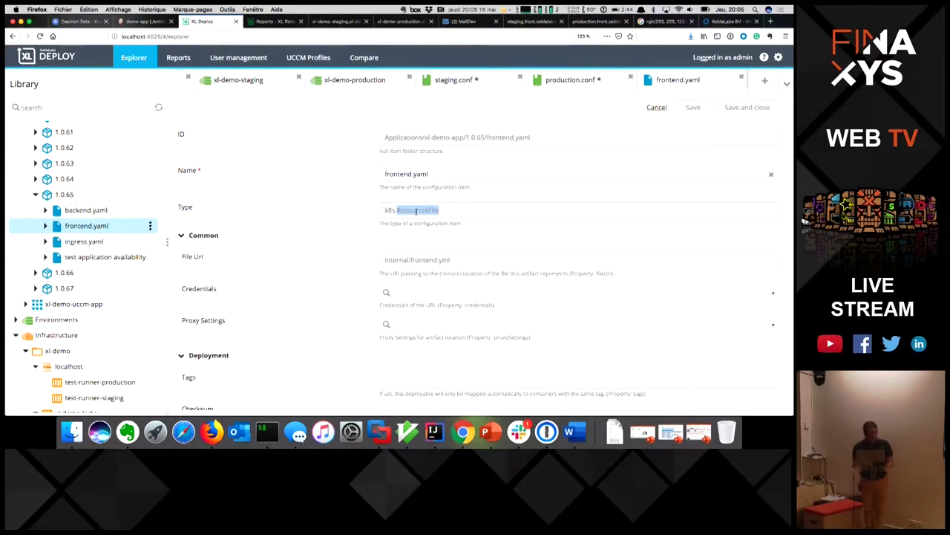
double_click(433, 259)
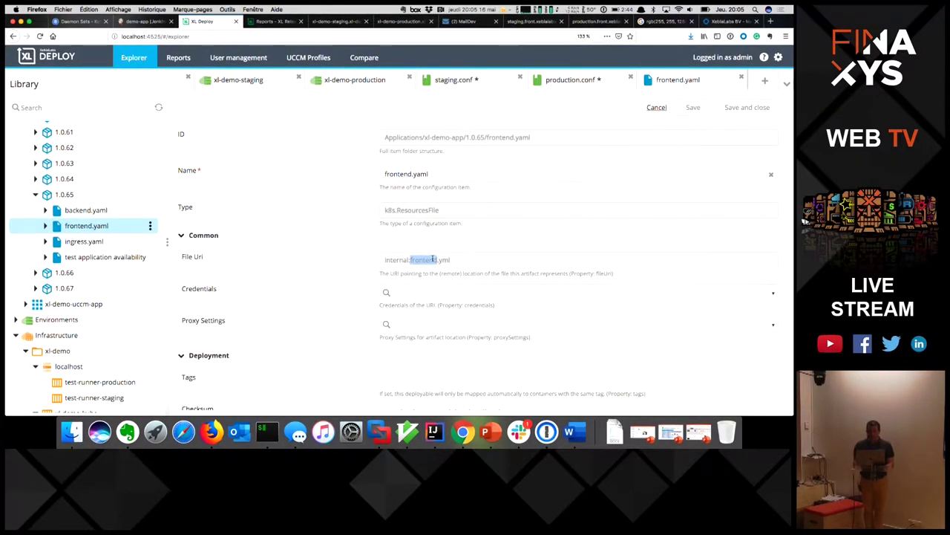
scroll(433, 259, "down", 5)
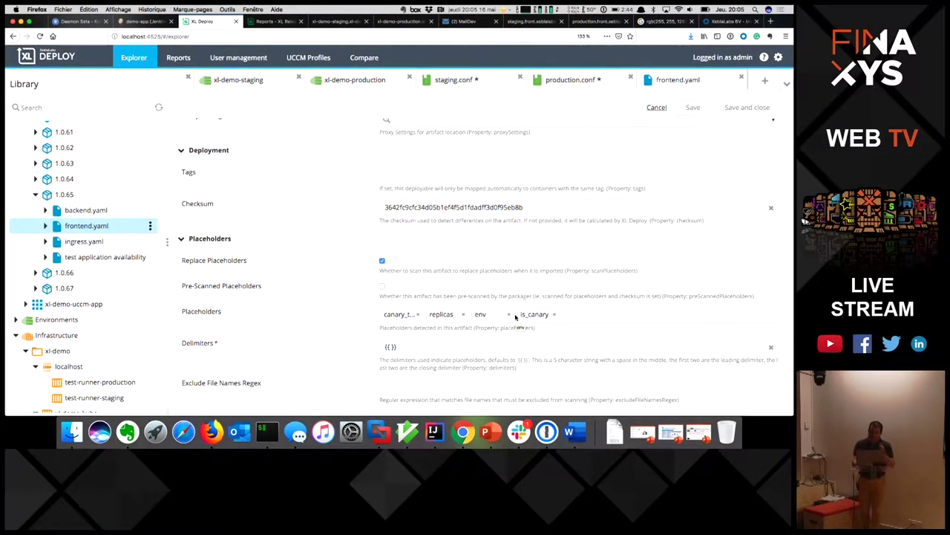
left_click(95, 257)
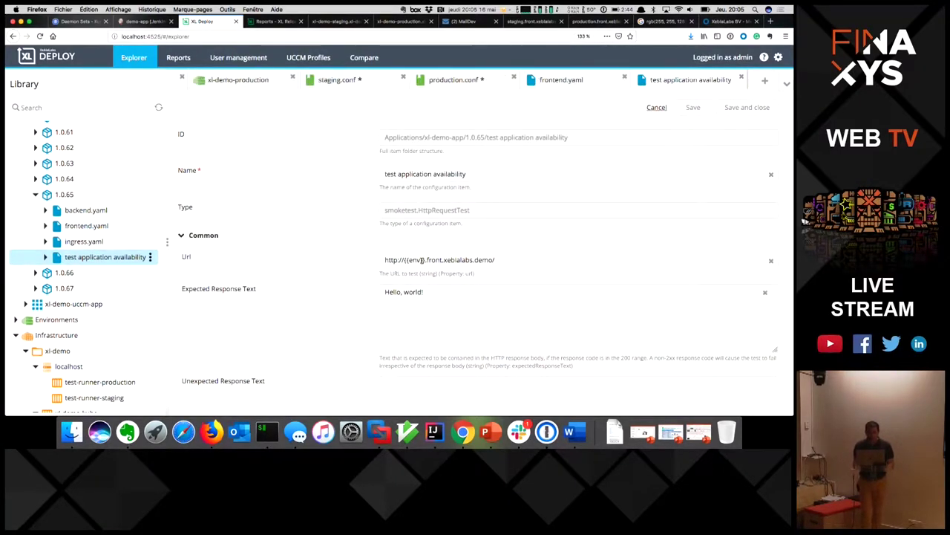
left_click_drag(505, 256, 364, 257)
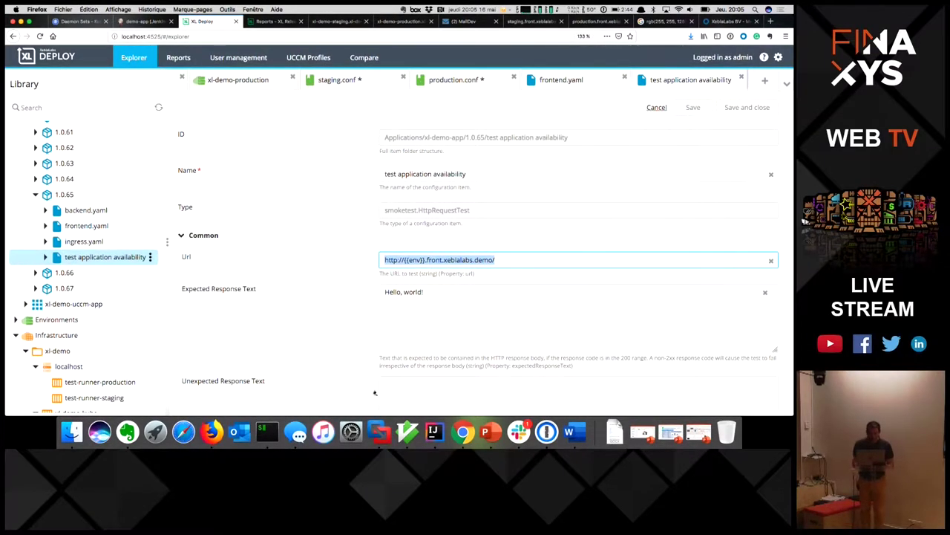
left_click(407, 431)
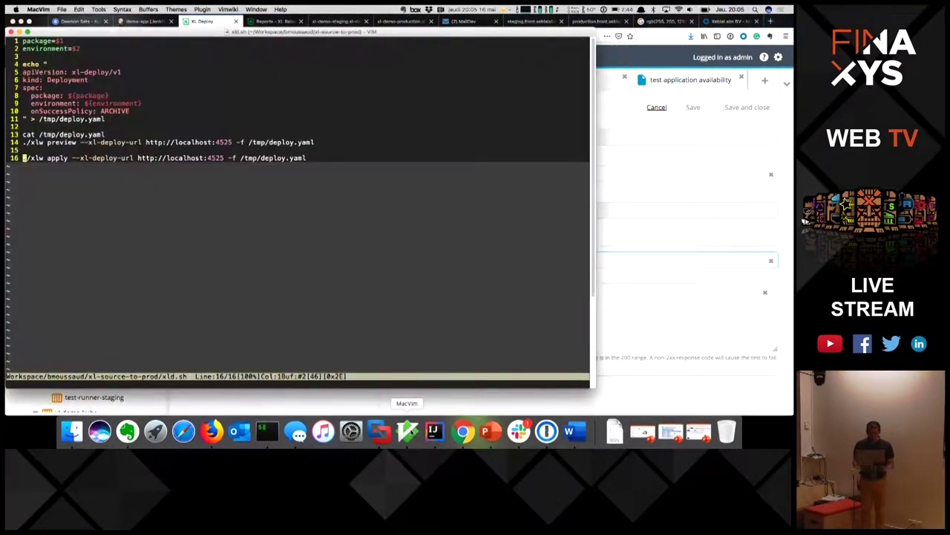
left_click(435, 431)
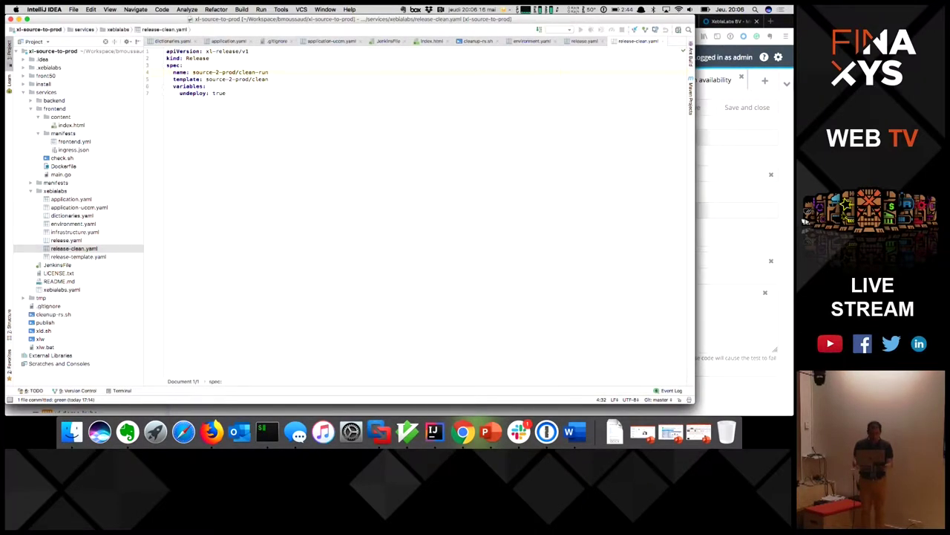
- Open frontend.yml in IntelliJ IDEA and inspect its {{ canary_type }} and replicas placeholders
double_click(83, 142)
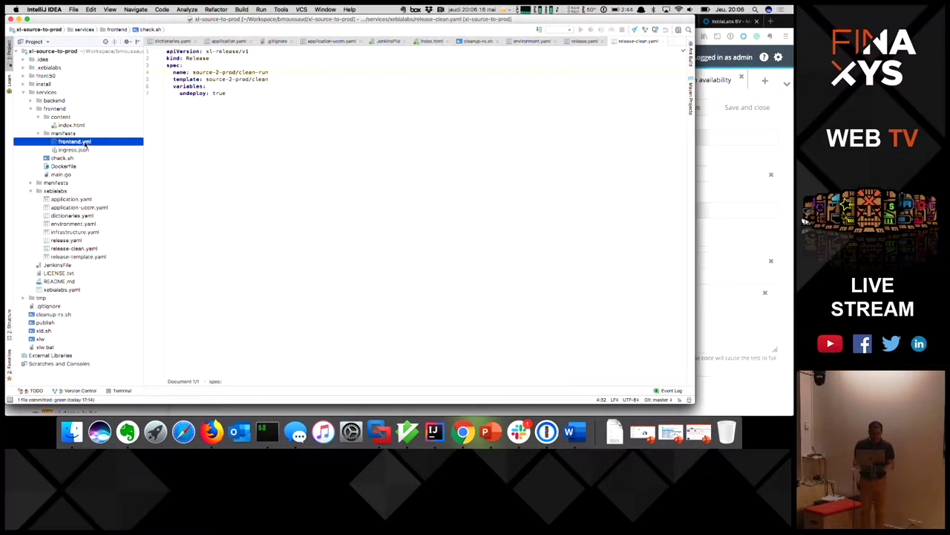
left_click(295, 189)
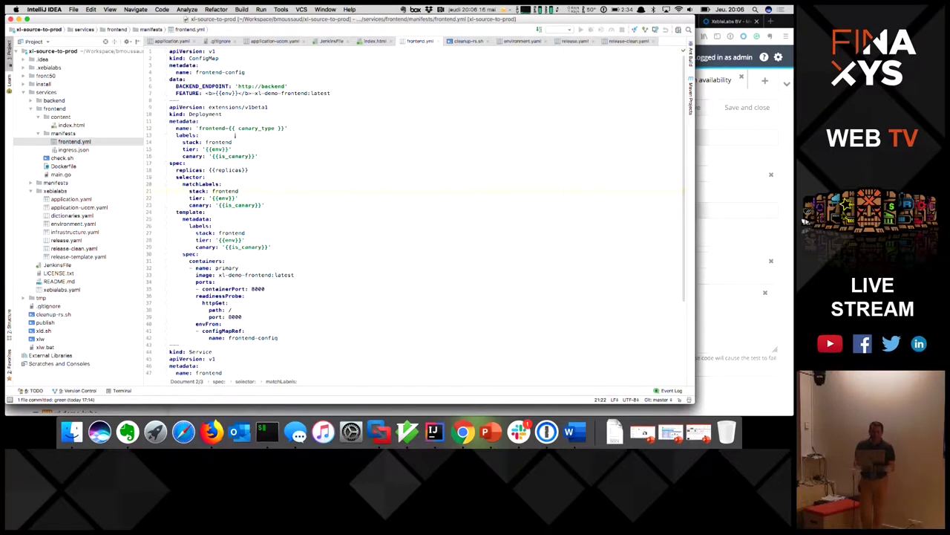
left_click_drag(228, 128, 286, 128)
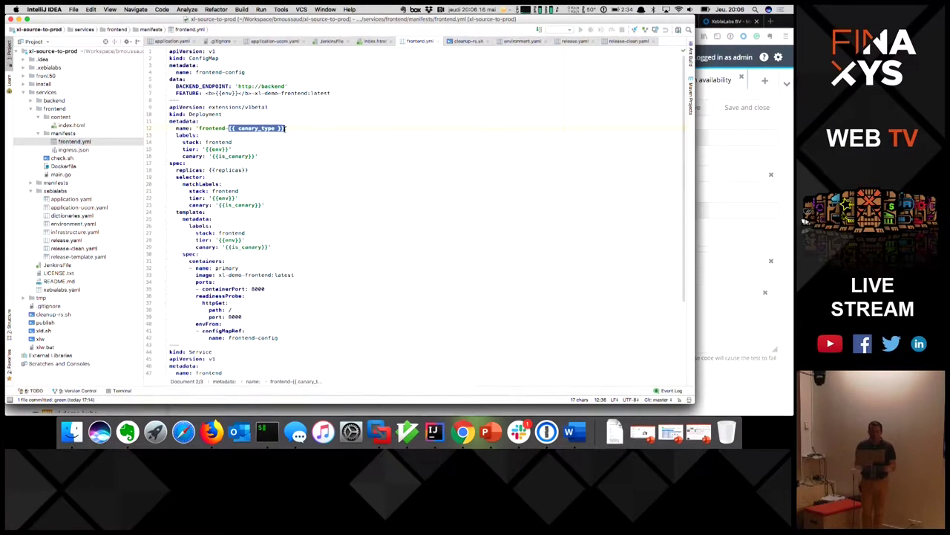
key("Left")
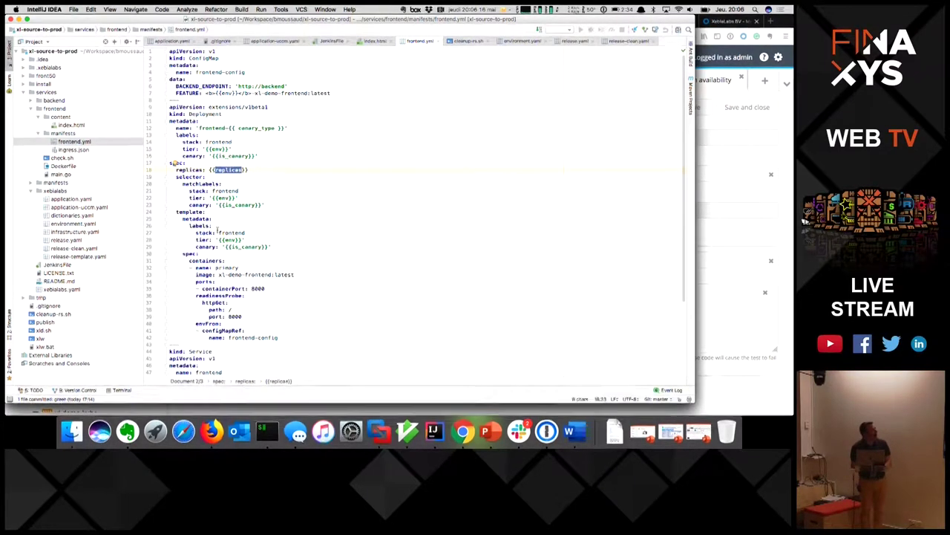
scroll(238, 251, "down", 5)
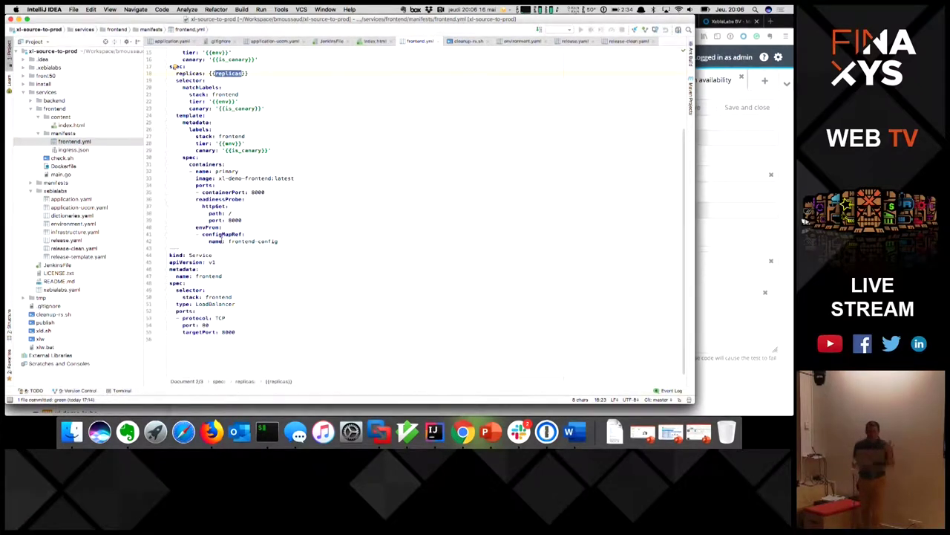
key("super+Tab")
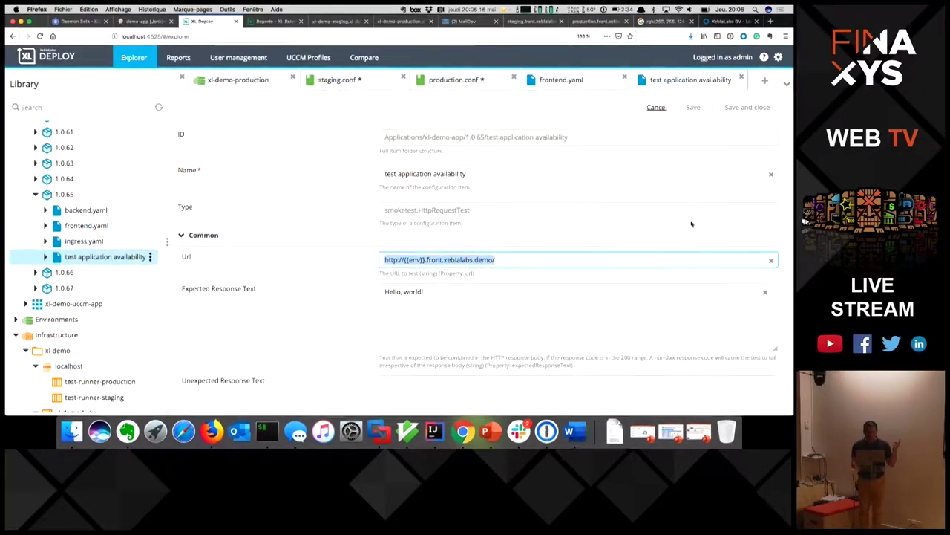
key("super+Tab")
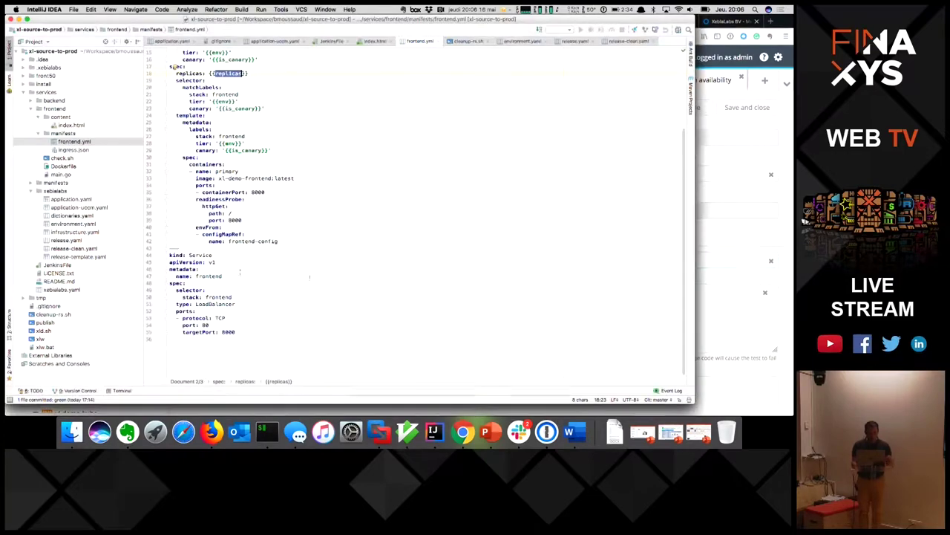
left_click(78, 232)
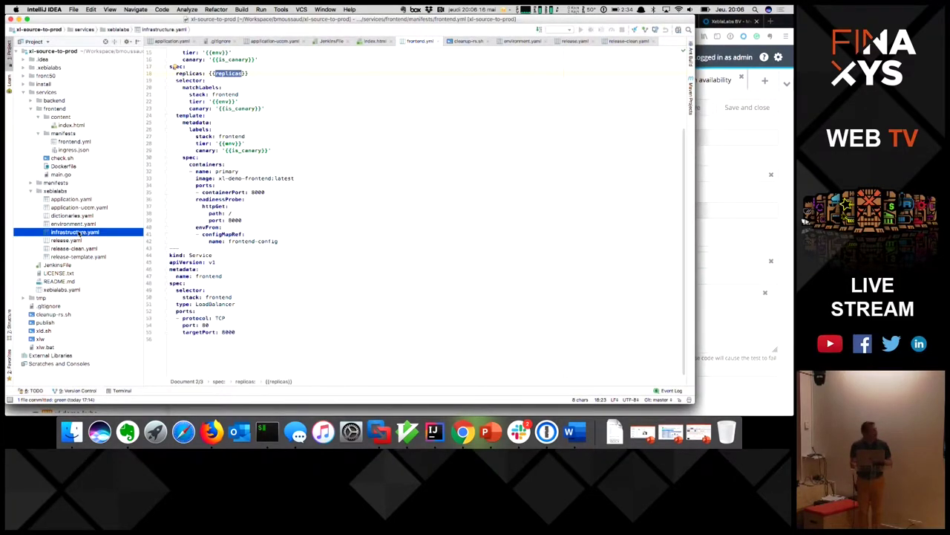
- Open infrastructure.yaml, dictionaries.yaml, environment.yaml, application.yaml and the JenkinsFile in turn
double_click(78, 233)
scroll(296, 263, "up", 15)
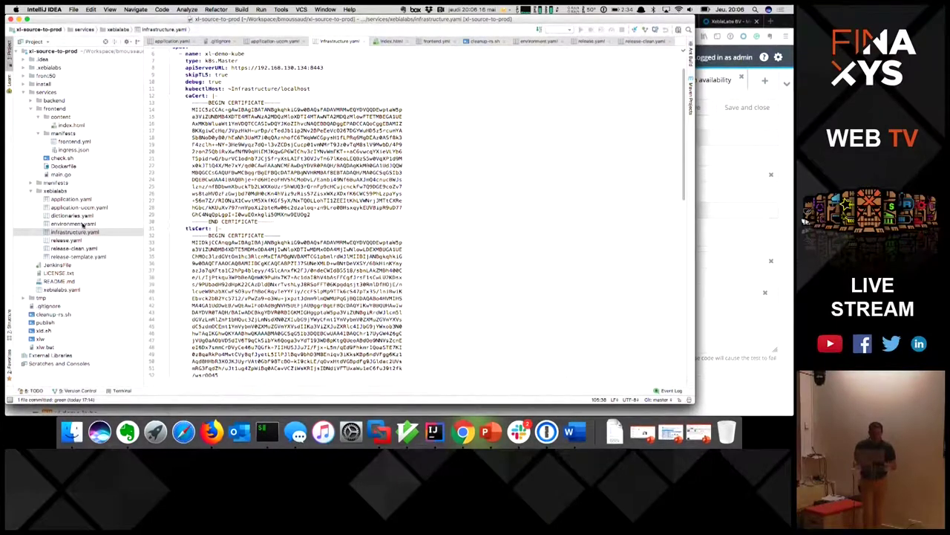
double_click(74, 215)
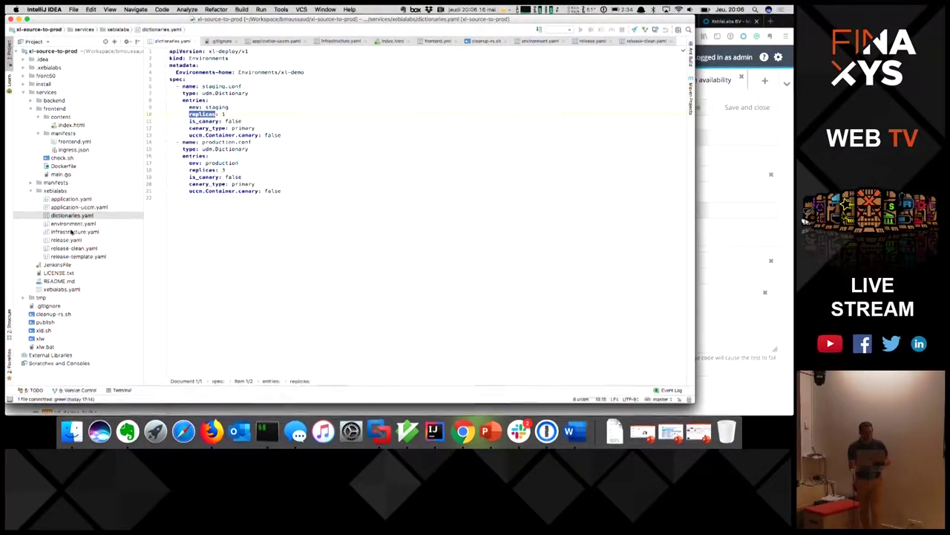
double_click(74, 224)
key("Left")
key("Left")
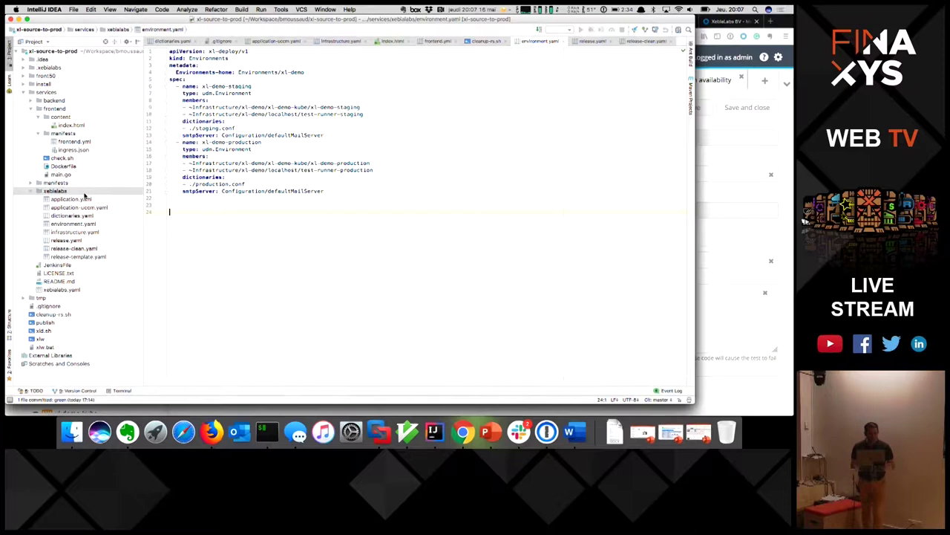
double_click(55, 200)
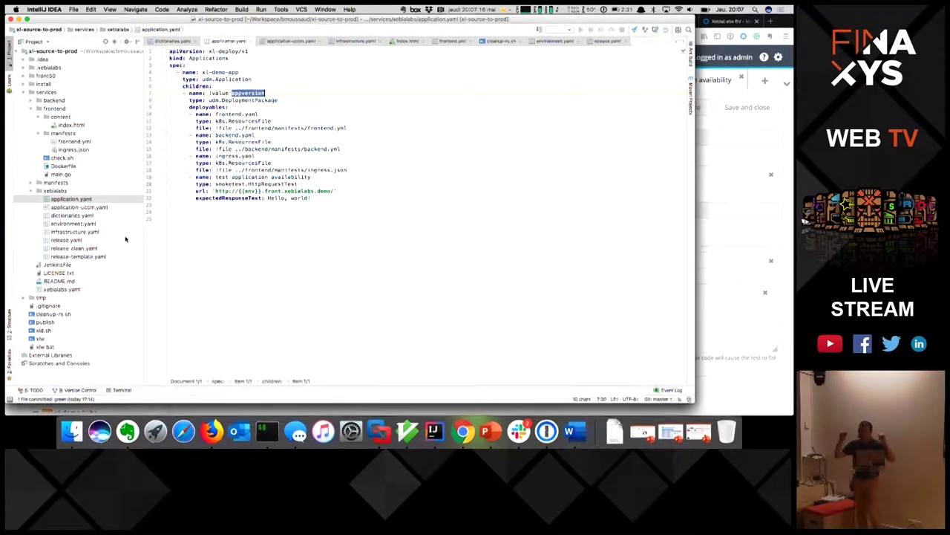
double_click(56, 264)
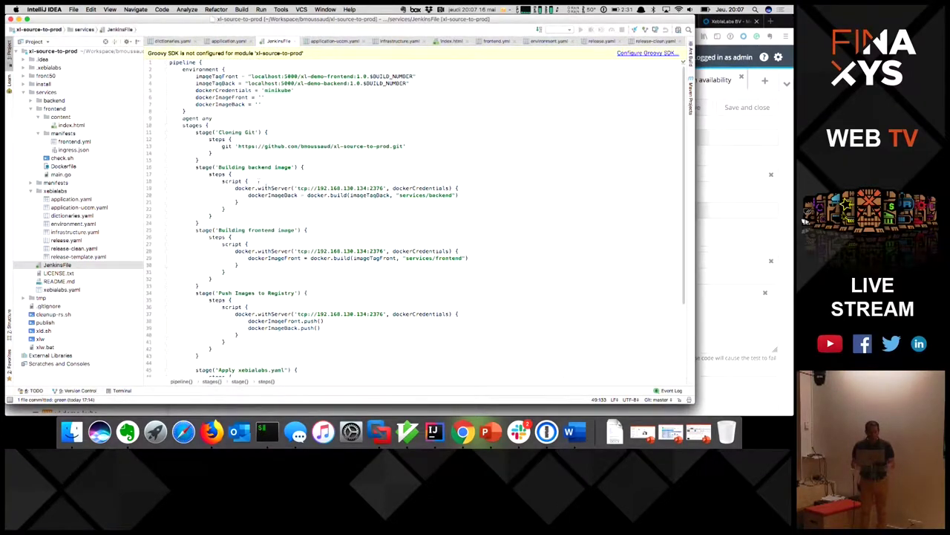
- Walk through the Jenkinsfile's Cloning Git, image build and xlw apply stages, then return to XL Deploy
mouse_move(196, 132)
left_mouse_down()
mouse_move(209, 153)
mouse_move(196, 167)
mouse_move(196, 223)
mouse_move(213, 278)
mouse_move(196, 293)
mouse_move(245, 362)
left_mouse_up()
left_click(196, 230)
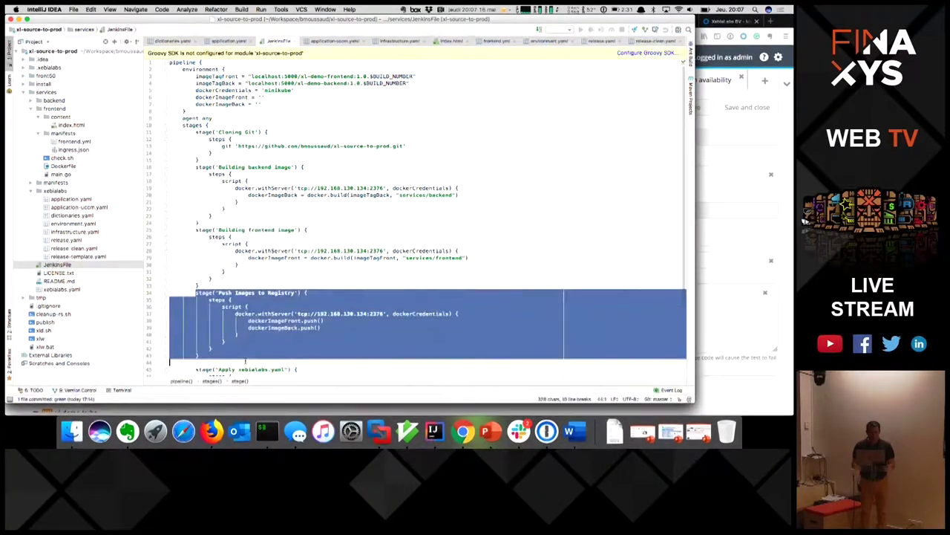
scroll(245, 361, "down", 5)
left_click_drag(221, 312, 630, 314)
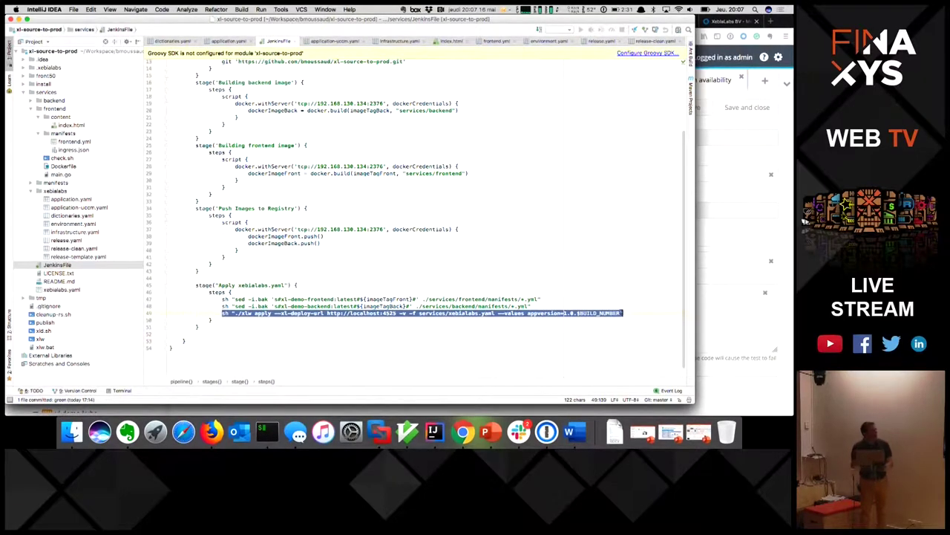
left_click(564, 312)
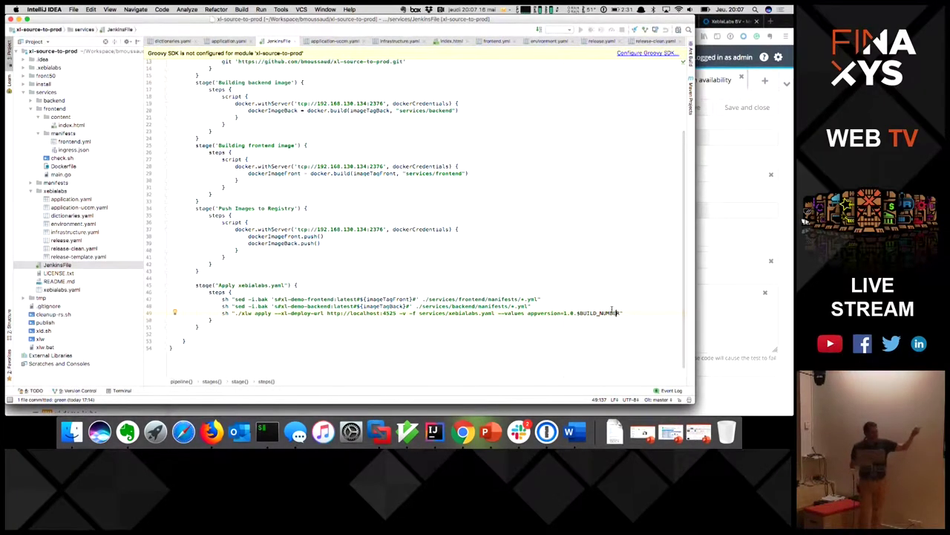
key("super+Tab")
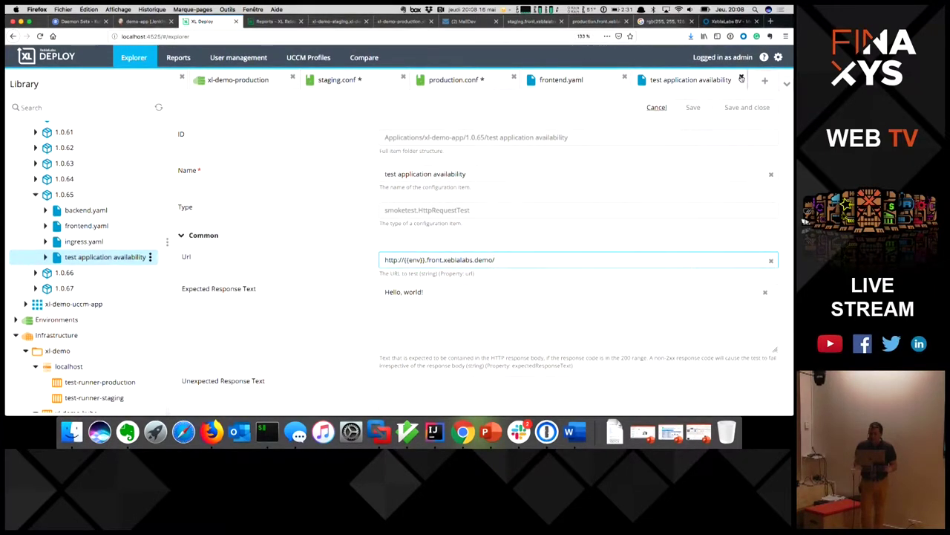
- Close all open items, discarding unsaved production.conf and staging.conf changes, and start a new deployment
left_click(740, 76)
left_click(787, 84)
left_click(747, 98)
left_click(528, 251)
left_click(528, 251)
left_click(528, 253)
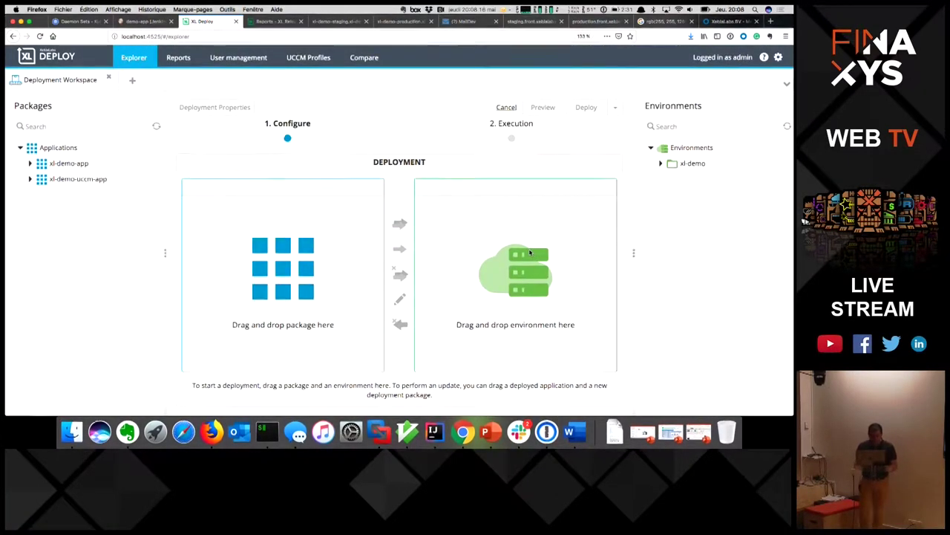
- Expand xl-demo-app 1.0.65 and the xl-demo environments, then check the staging and production front sites
left_click(30, 163)
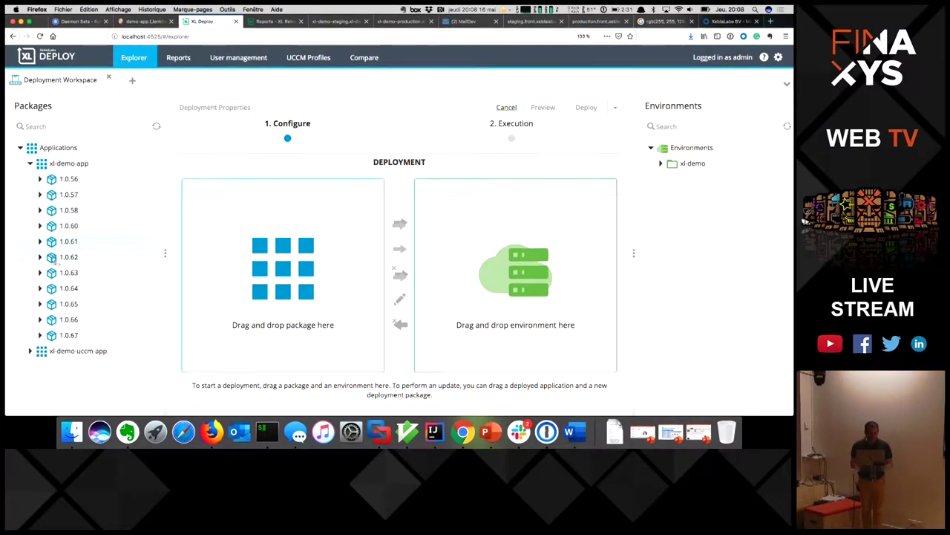
left_click(40, 304)
left_click(661, 164)
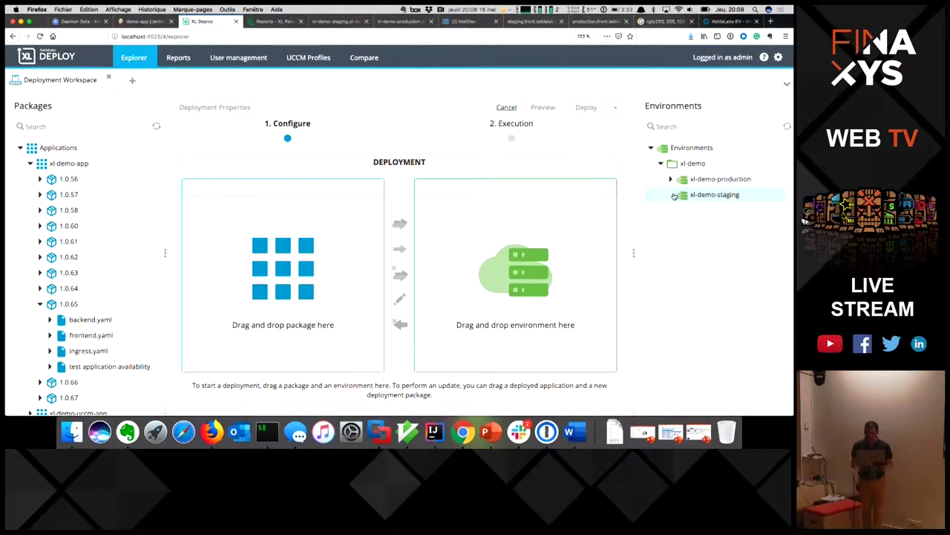
left_click(531, 20)
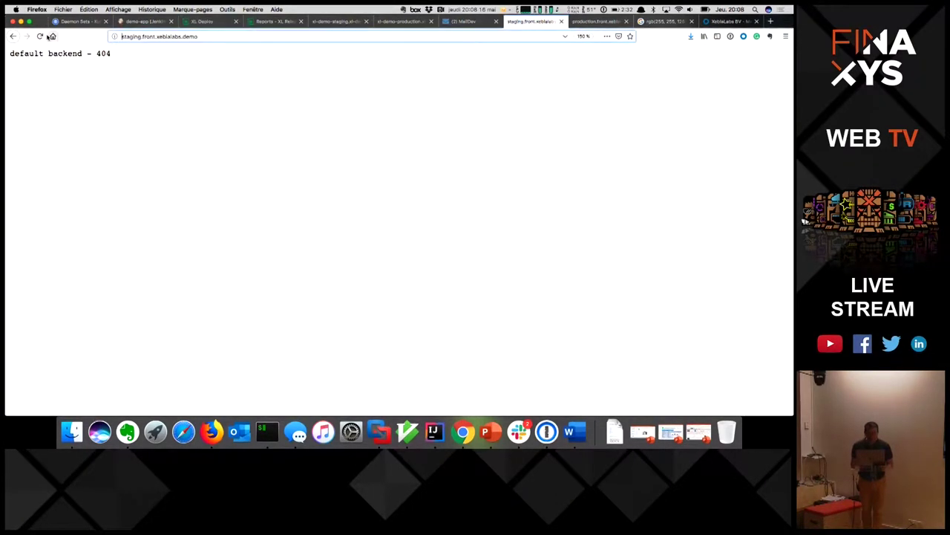
left_click(598, 21)
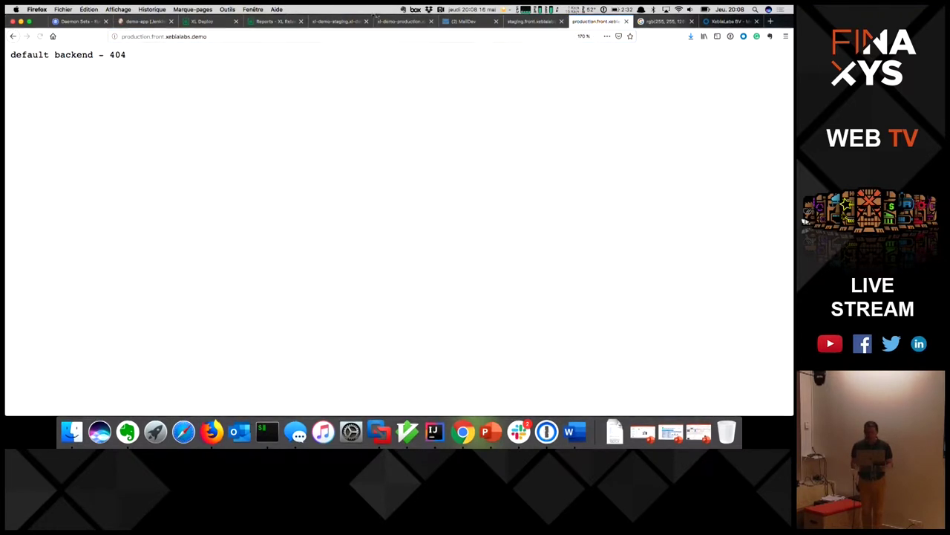
left_click(278, 21)
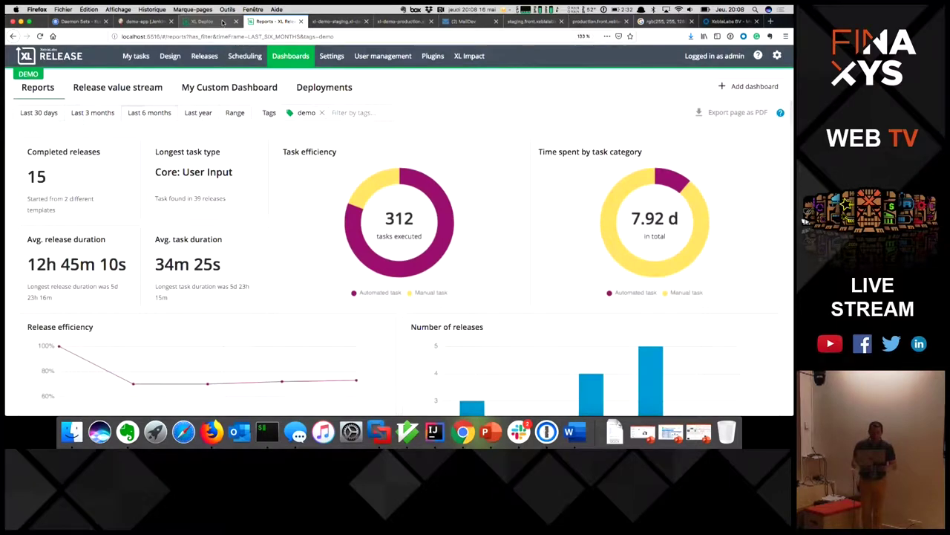
- Go back from the XL Release reports to the XL Deploy deployment workspace
left_click(201, 21)
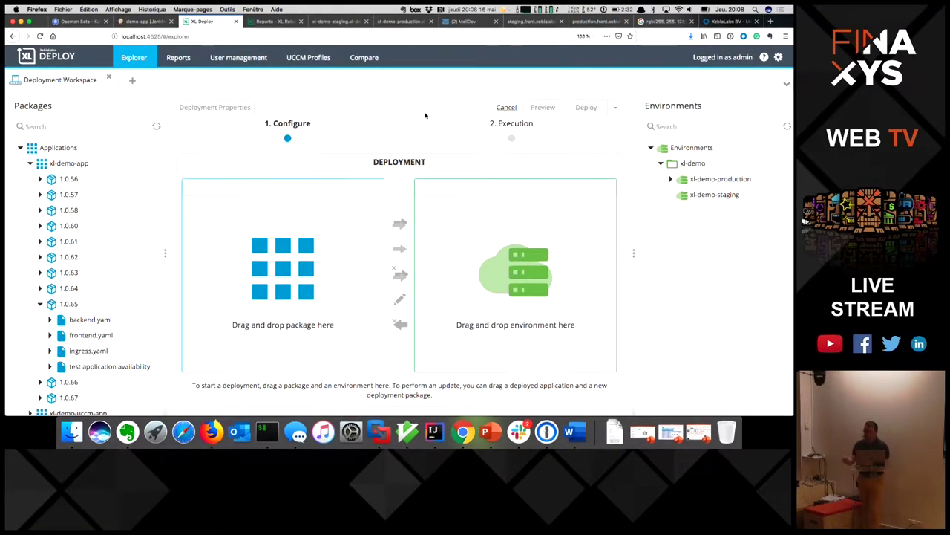
- Drop package xl-demo-app 1.0.65 and environment xl-demo-staging into the deployment workspace
left_click_drag(76, 305, 308, 246)
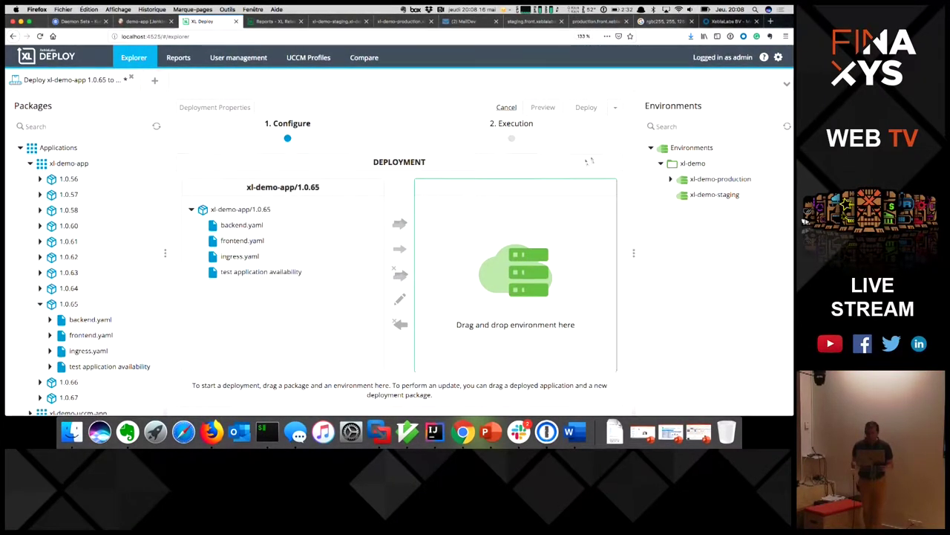
left_click_drag(700, 191, 513, 186)
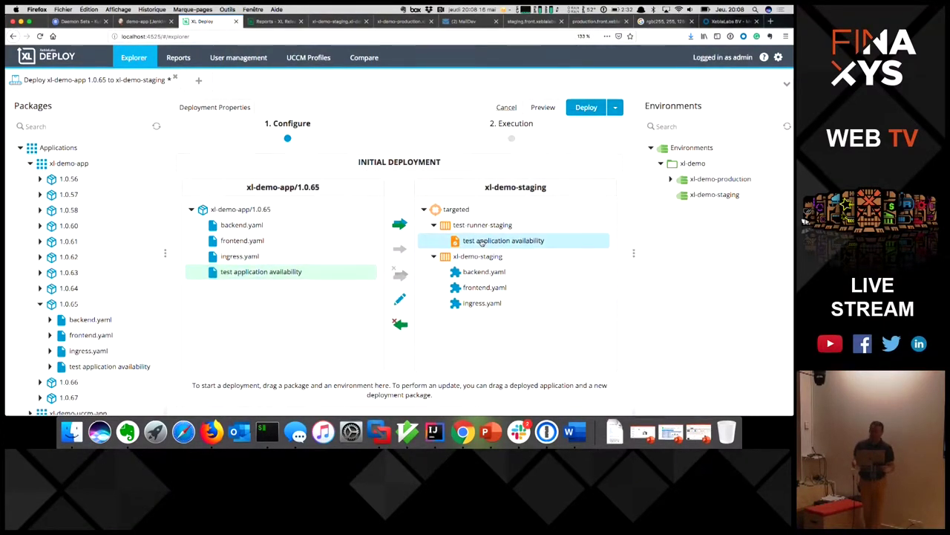
- Inspect the availability test and staging frontend.yaml settings without changes, then preview the staging plan
double_click(481, 241)
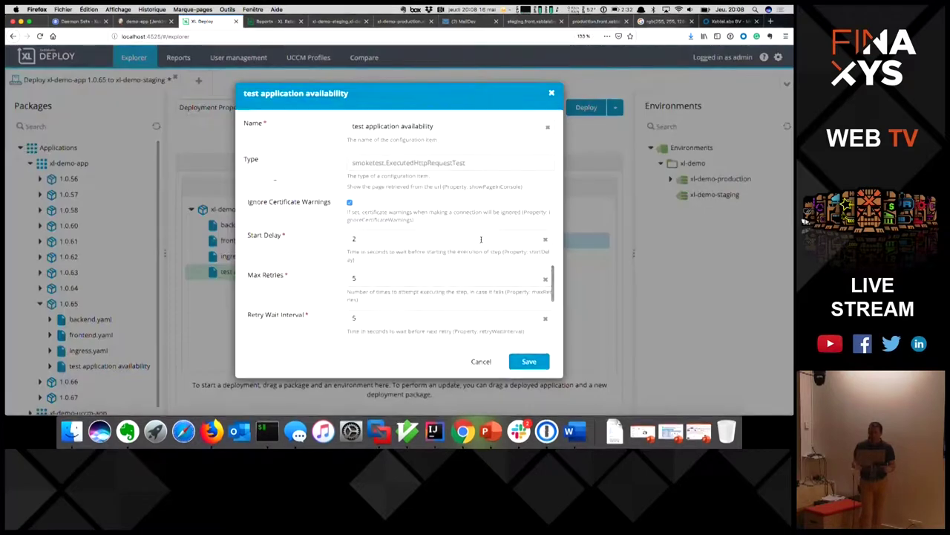
scroll(475, 179, "down", 5)
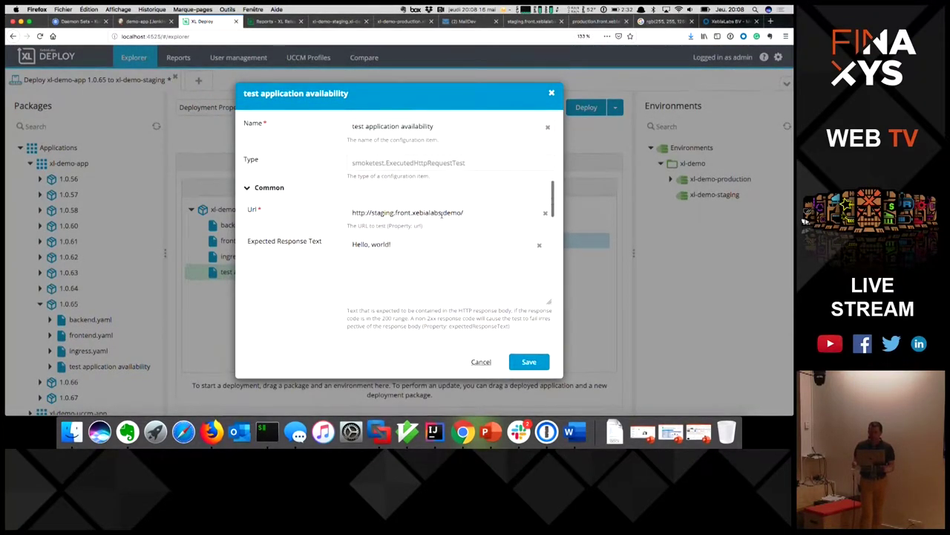
left_click(482, 362)
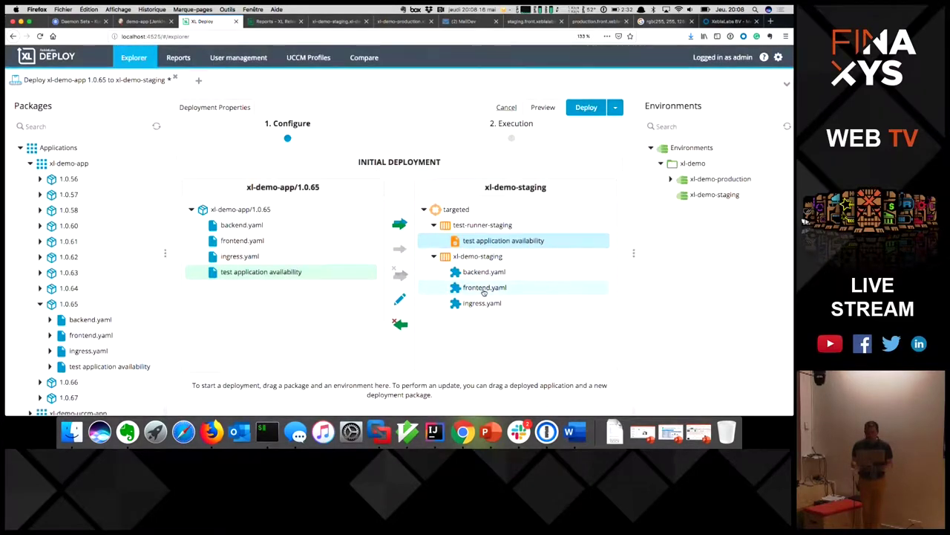
double_click(484, 285)
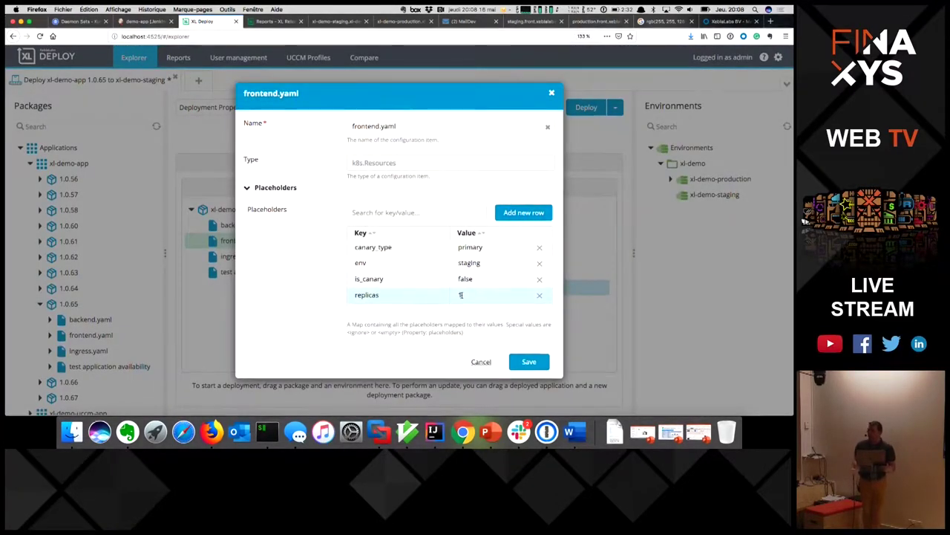
left_click(484, 363)
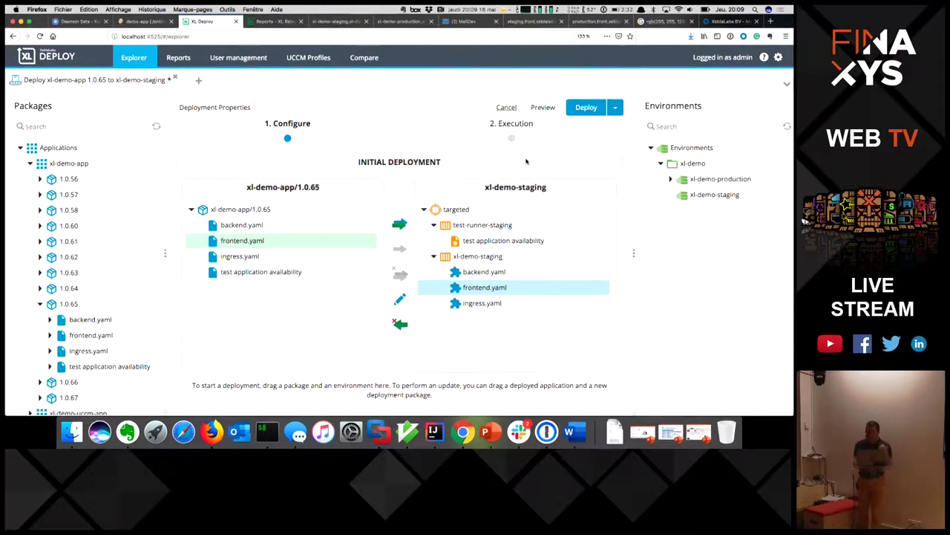
left_click(541, 109)
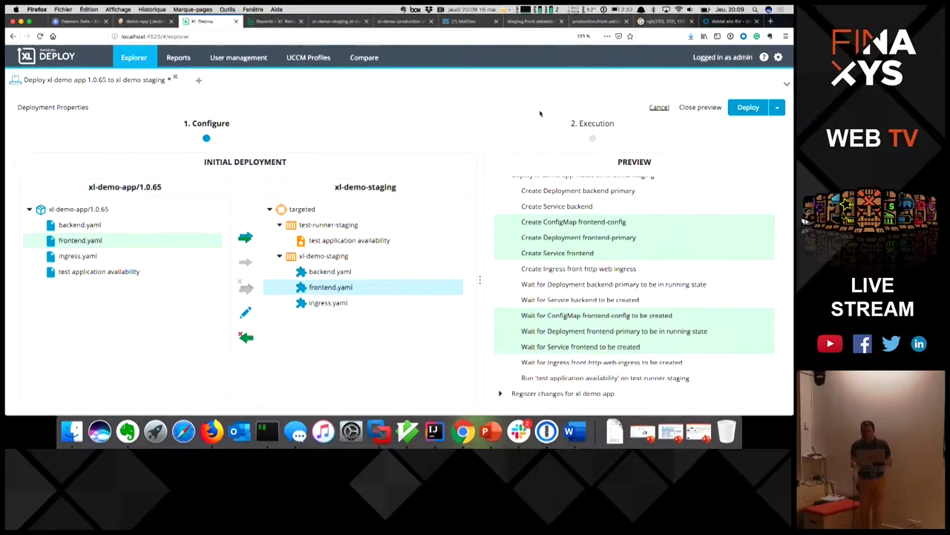
- Review the backend, frontend and ingress preview steps and the availability test's items, then deploy to staging
scroll(586, 251, "up", 1)
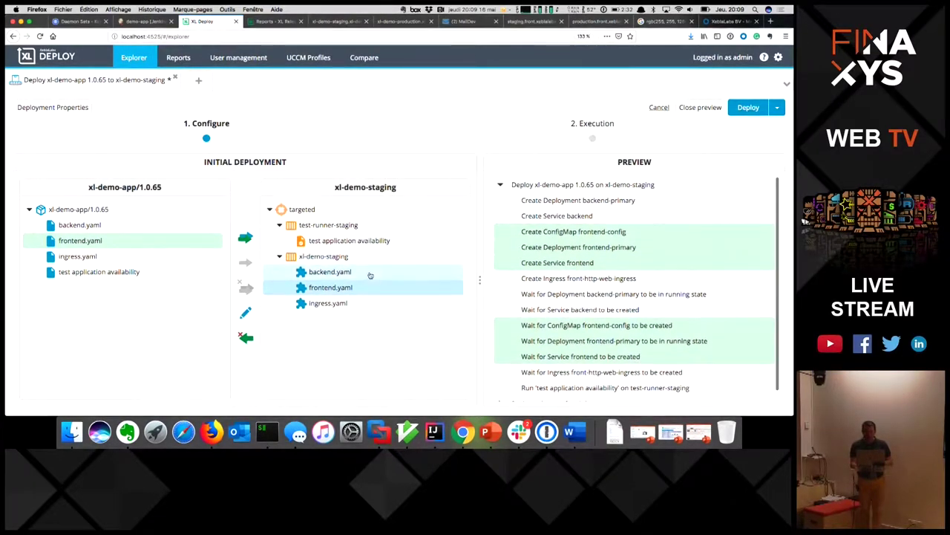
left_click(370, 275)
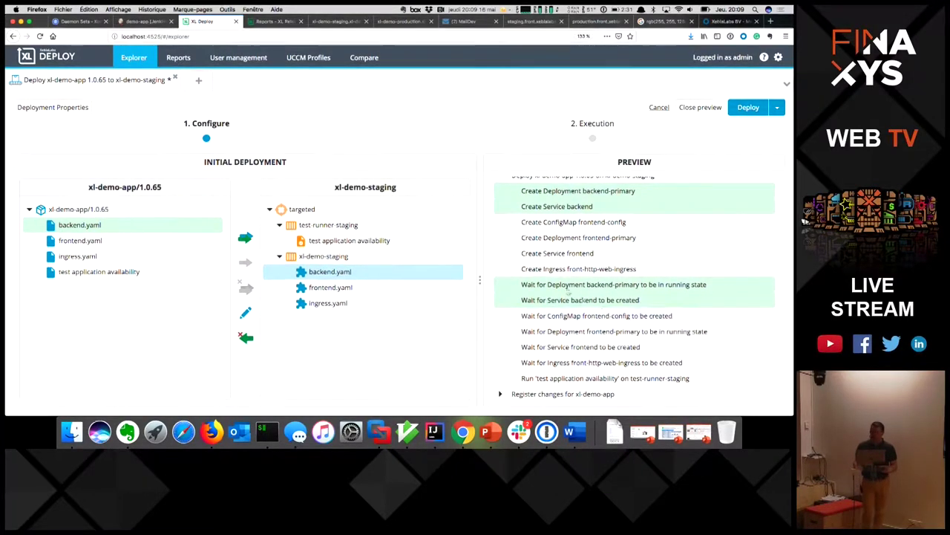
left_click(340, 287)
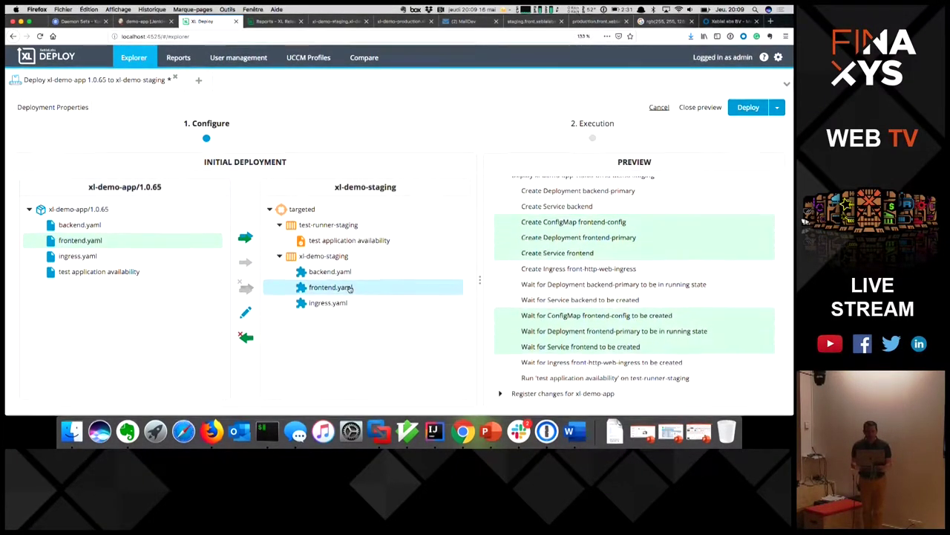
left_click(335, 302)
left_click(342, 289)
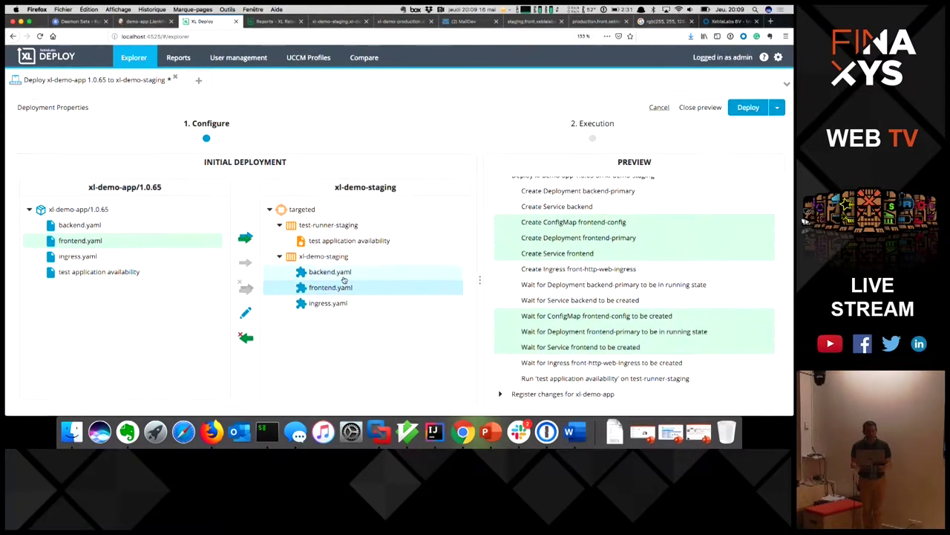
left_click(344, 277)
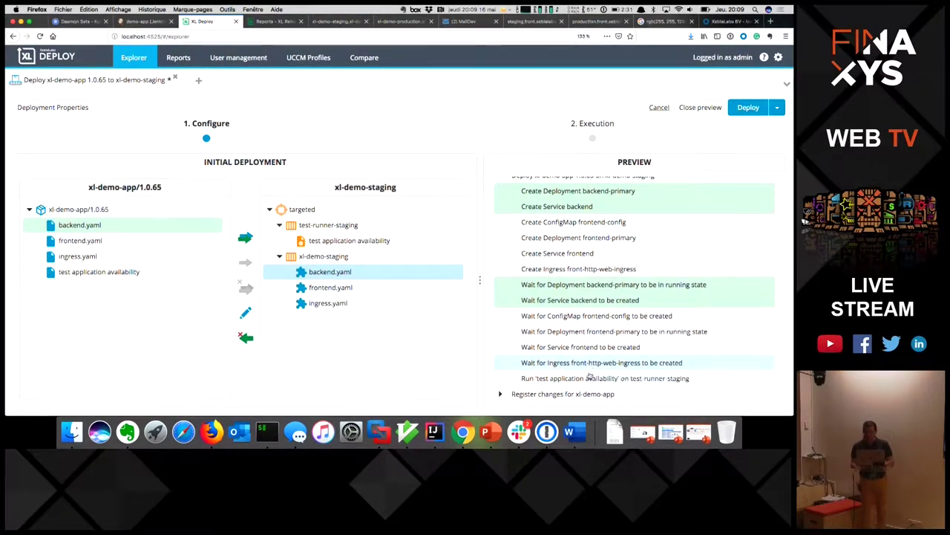
left_click(530, 378)
left_click(750, 111)
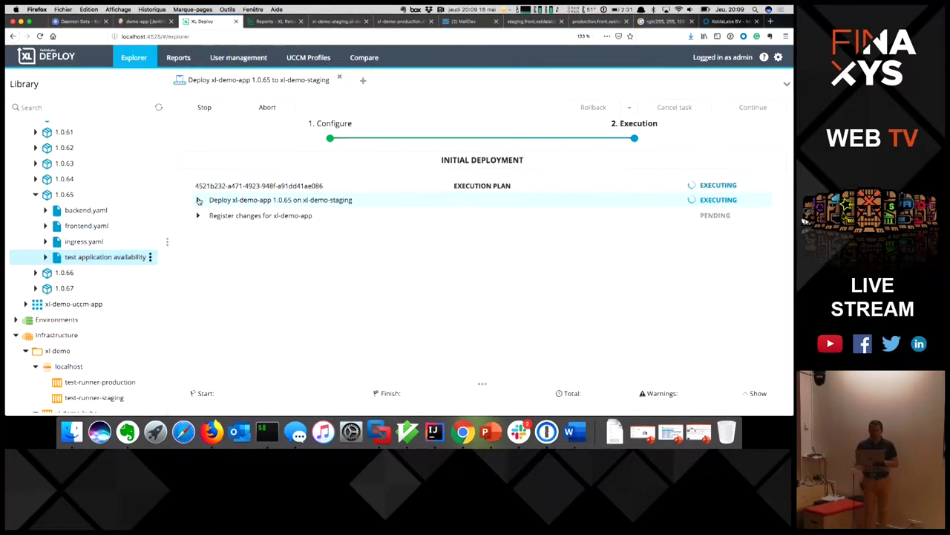
- Expand the staging deployment and read the backend-primary, ConfigMap, frontend-primary and wait step logs
left_click(199, 200)
left_click(252, 216)
left_click(275, 247)
left_click(280, 263)
scroll(286, 282, "down", 3)
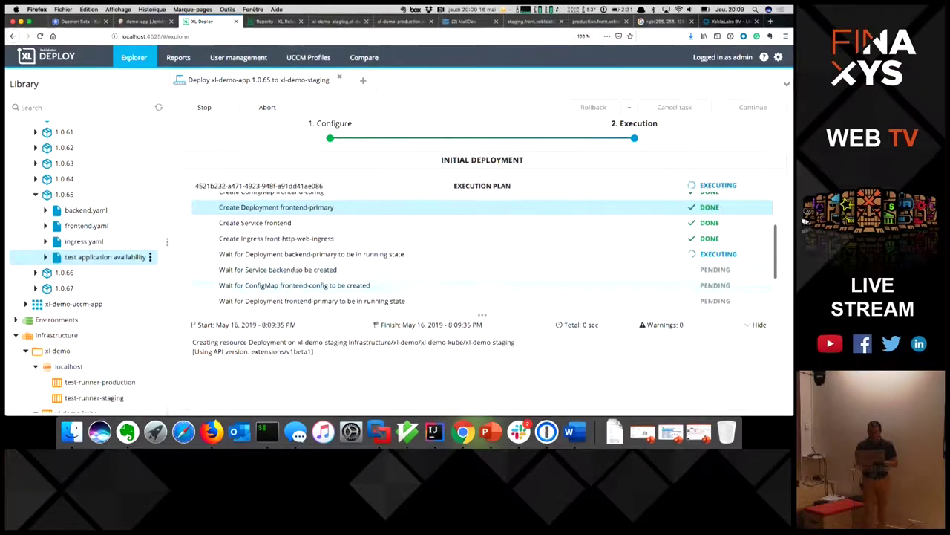
left_click(301, 256)
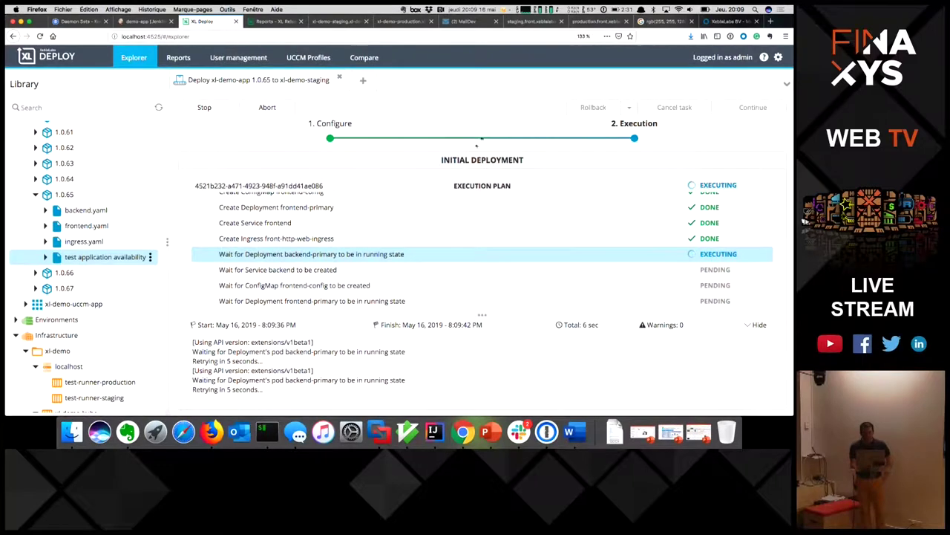
left_click(529, 22)
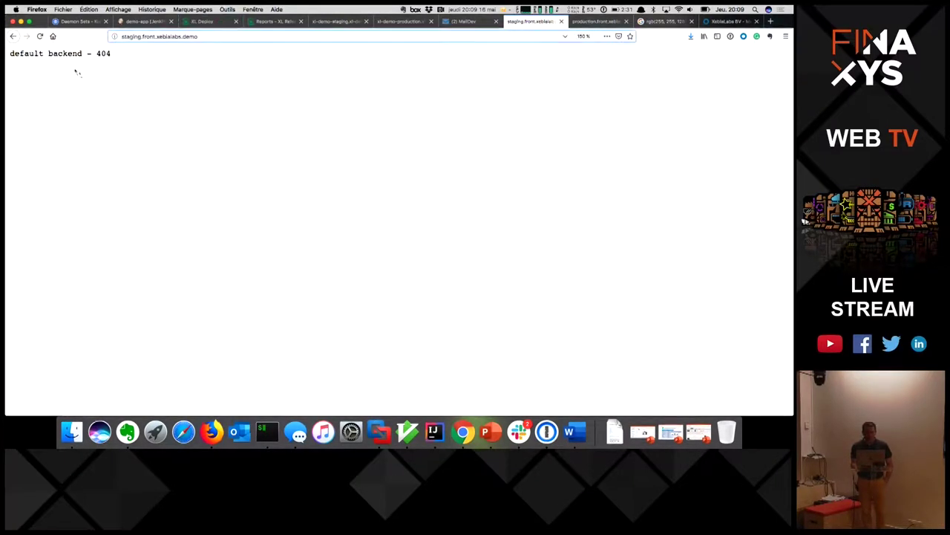
- Reload the staging site until Hello, world! 1.0.65 appears, enlarge it, and return to XL Deploy
left_click(41, 36)
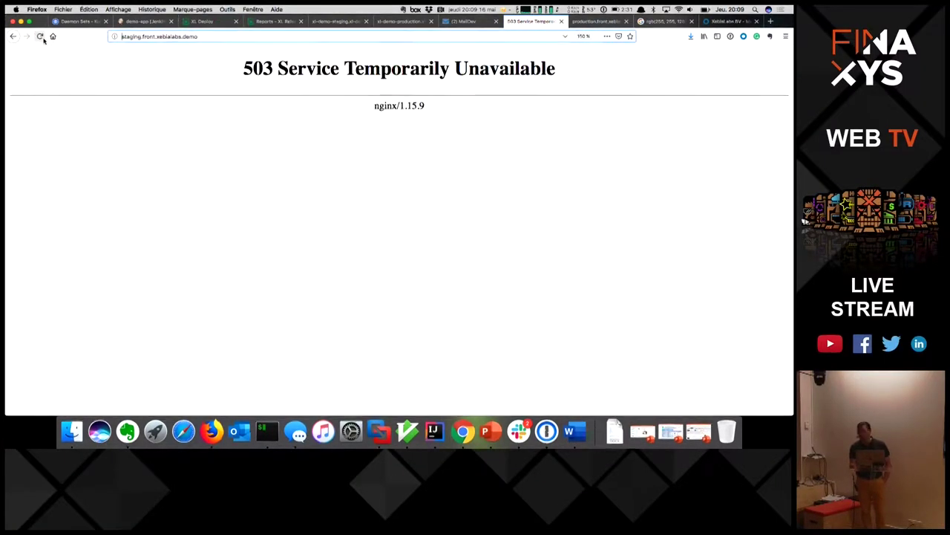
left_click(41, 36)
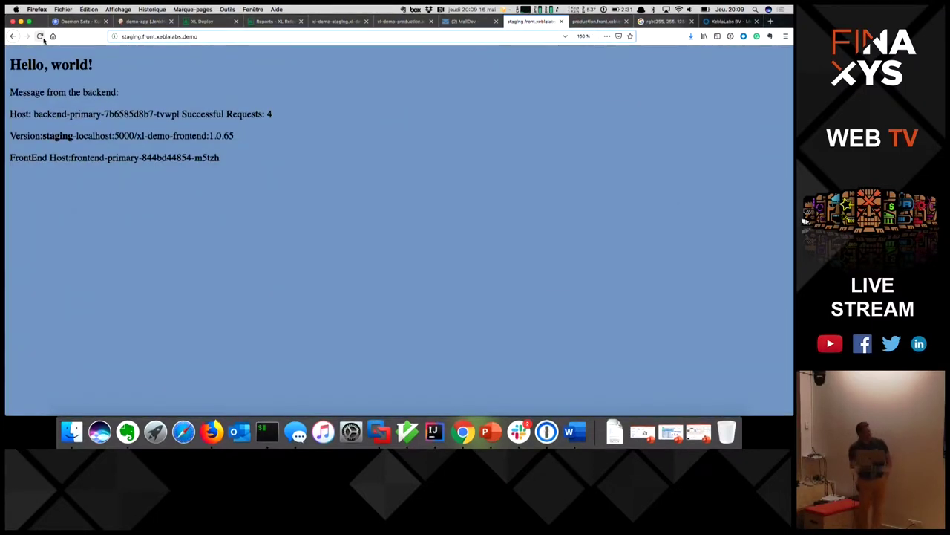
key("super+plus")
key("super+plus")
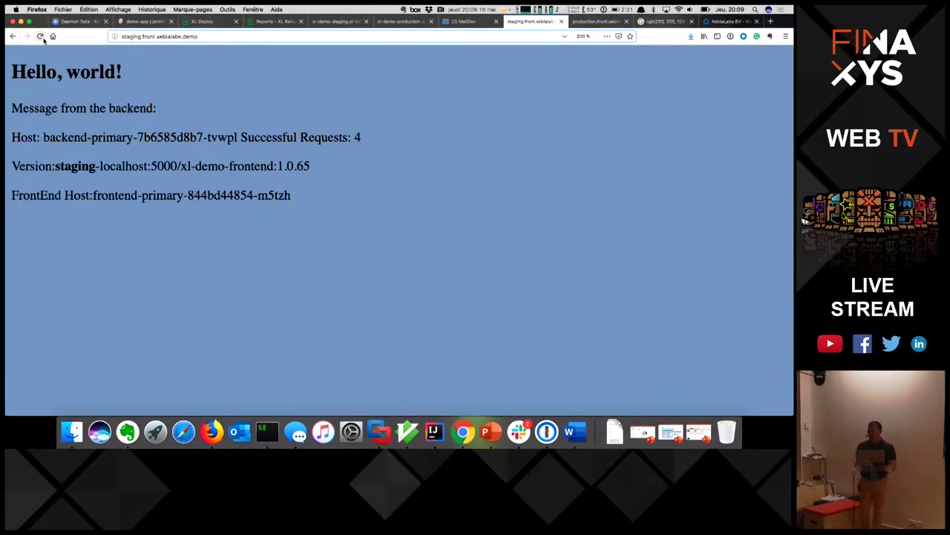
left_click(200, 21)
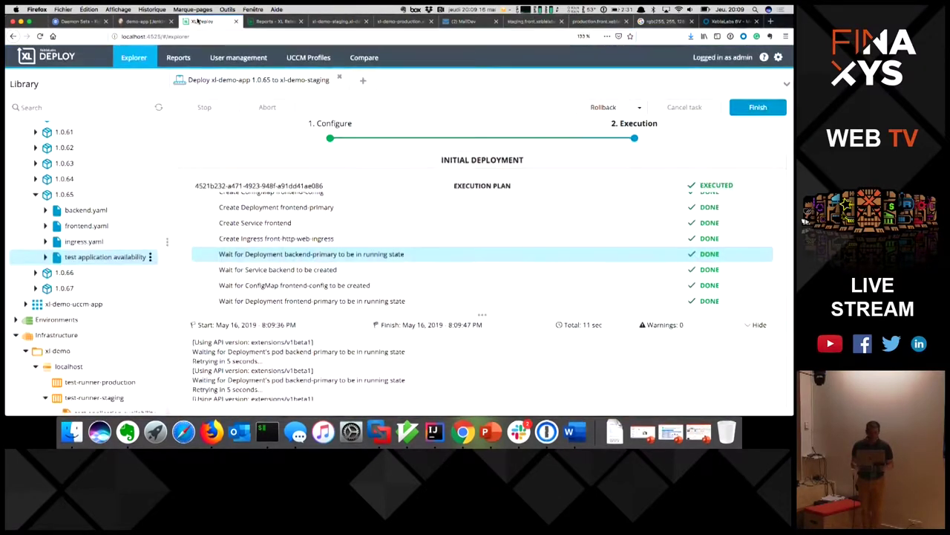
- Read the ConfigMap, frontend wait and availability test logs, highlighting the staging URL in the wget output
scroll(580, 257, "down", 3)
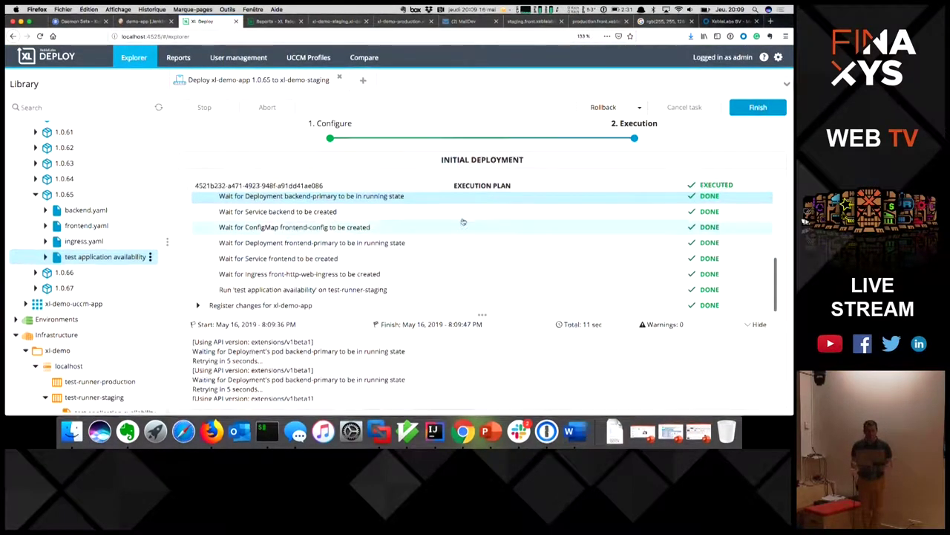
left_click(435, 232)
left_click(426, 260)
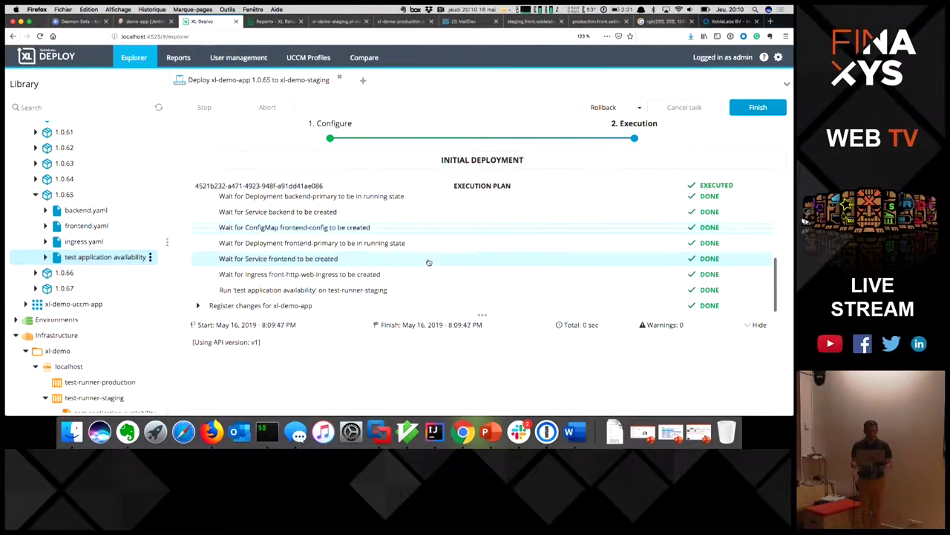
left_click(408, 290)
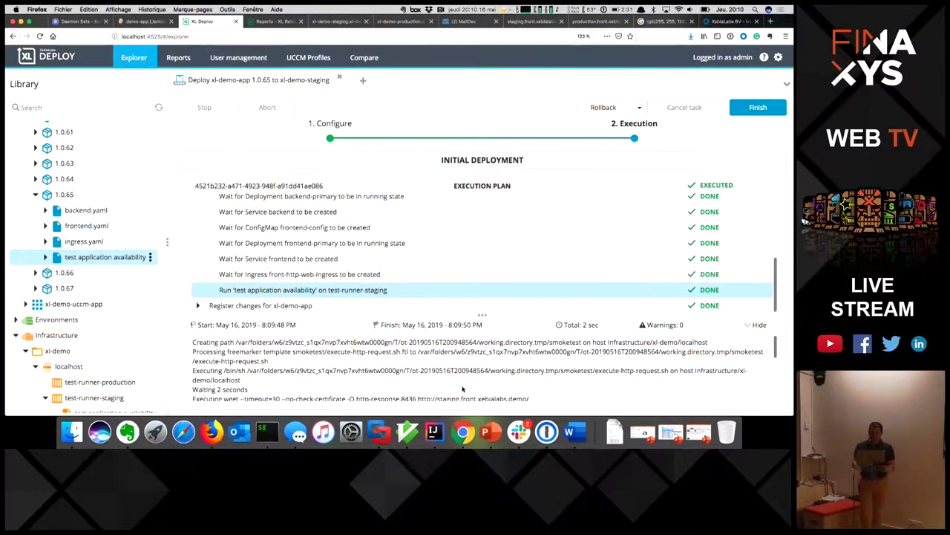
scroll(463, 388, "down", 3)
left_click_drag(325, 340, 510, 340)
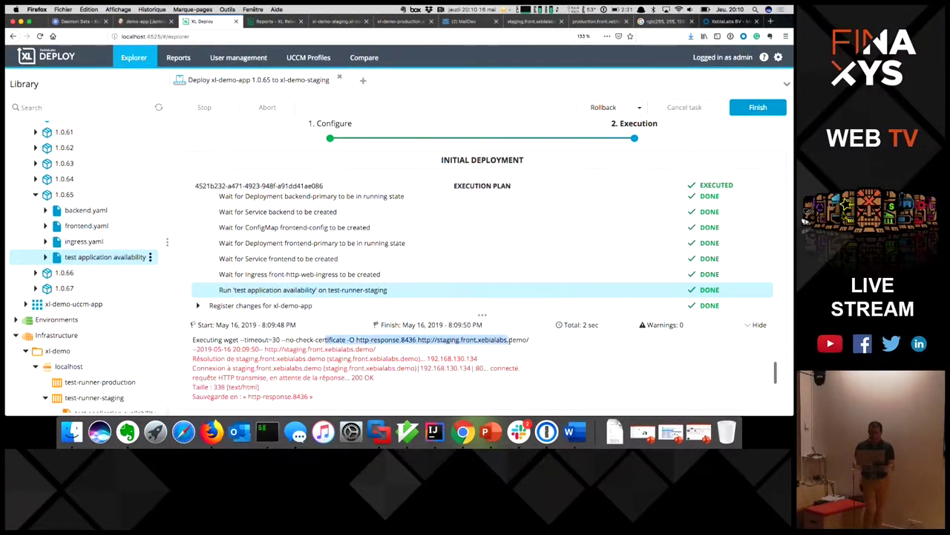
scroll(509, 341, "down", 2)
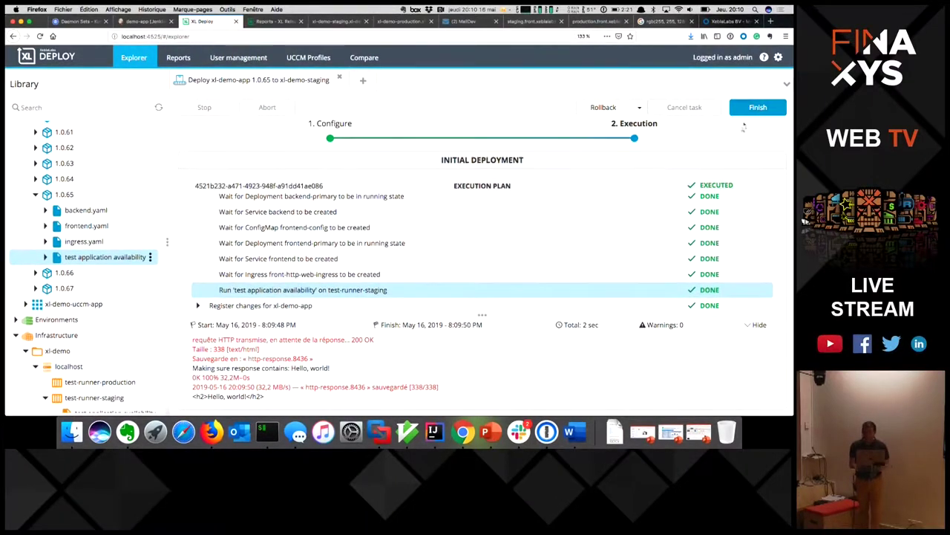
- Finish the staging deployment, open a fresh deployment workspace, and switch to the terminal
left_click(752, 111)
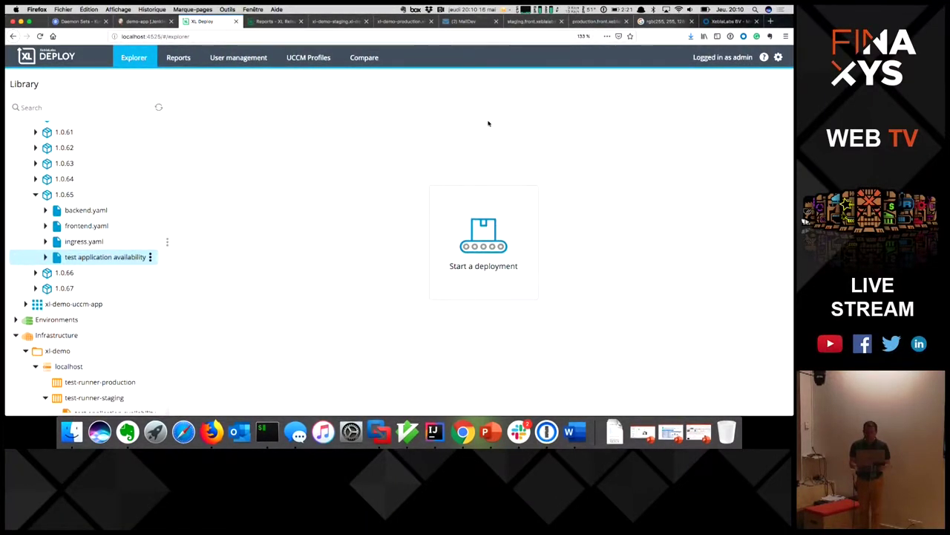
left_click(456, 215)
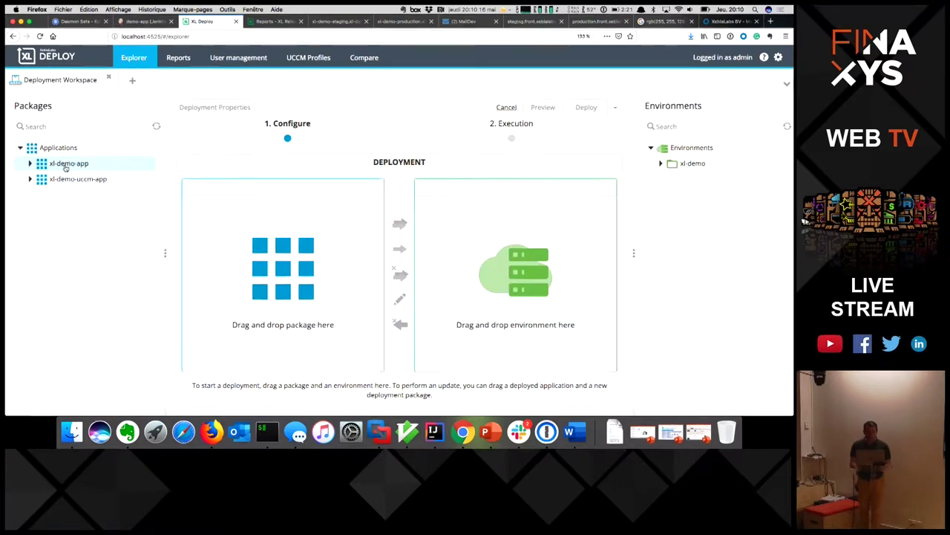
left_click(272, 440)
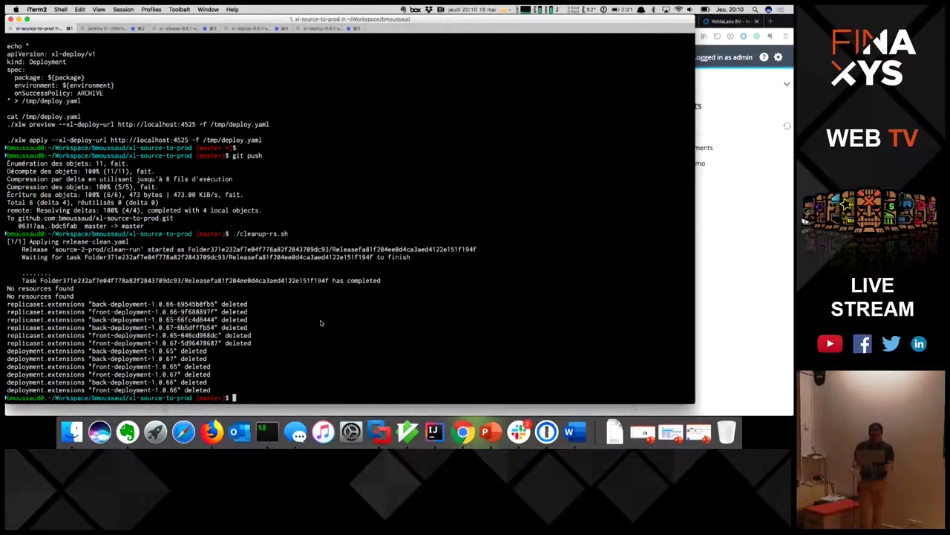
- Rerun ./cleanup-rs.sh from the shell history and enlarge the terminal font
key("Up")
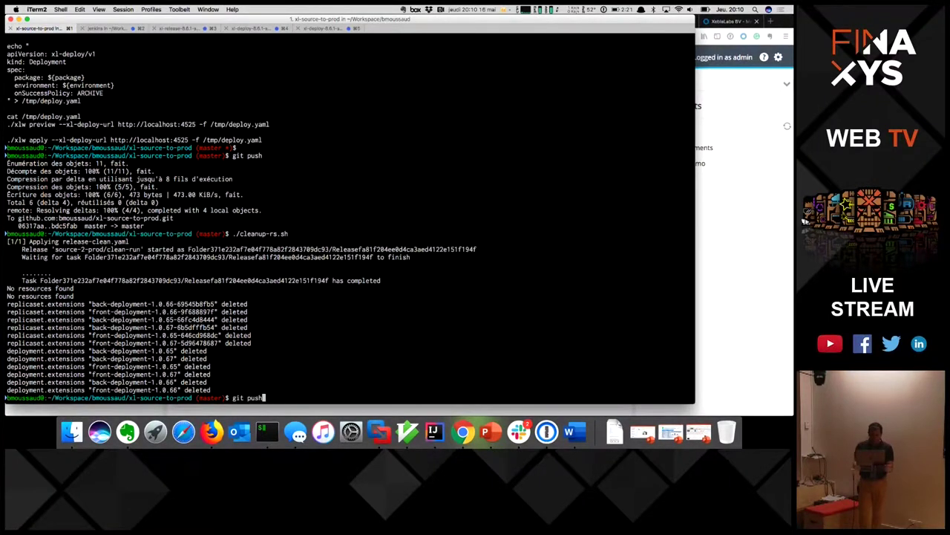
key("Up")
key("Down")
key("Down")
key("Up")
key("Up")
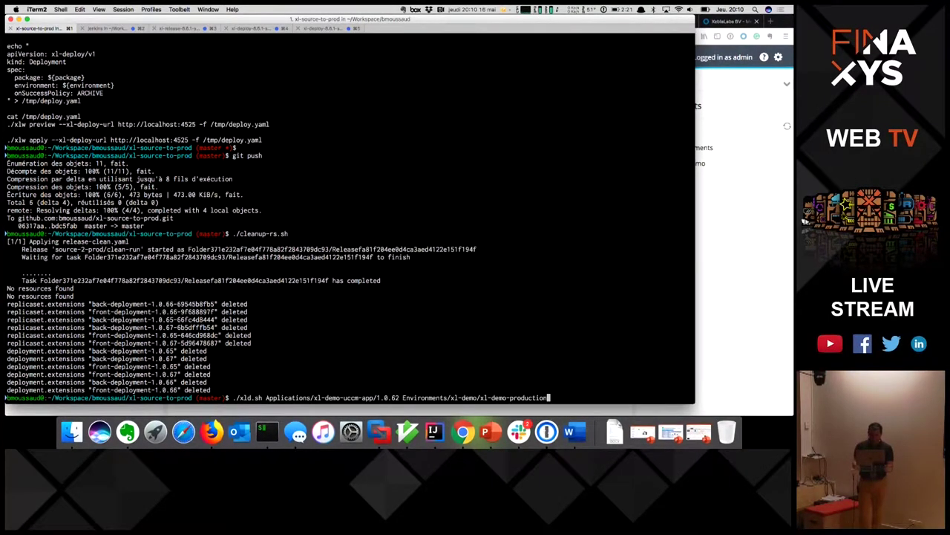
key("Up")
key("Up")
key("Up")
key("Up")
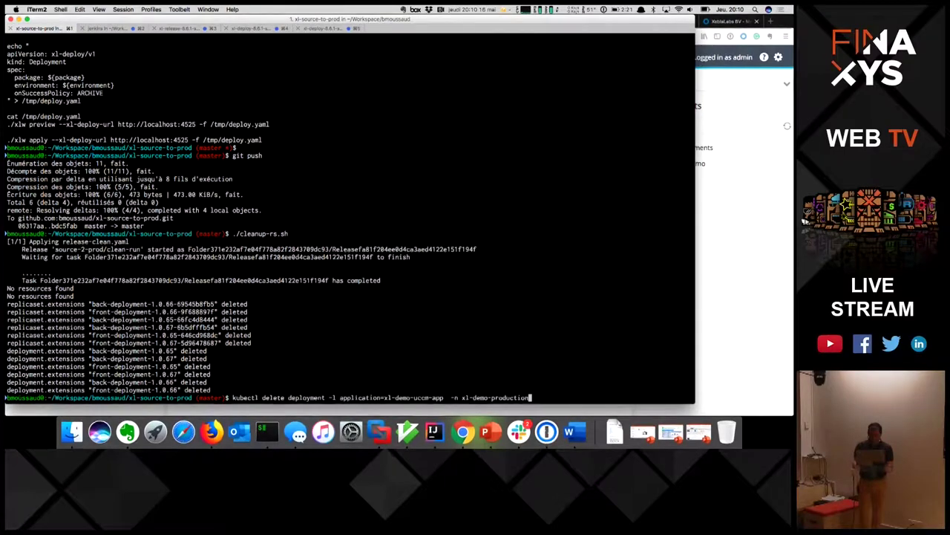
key("Return")
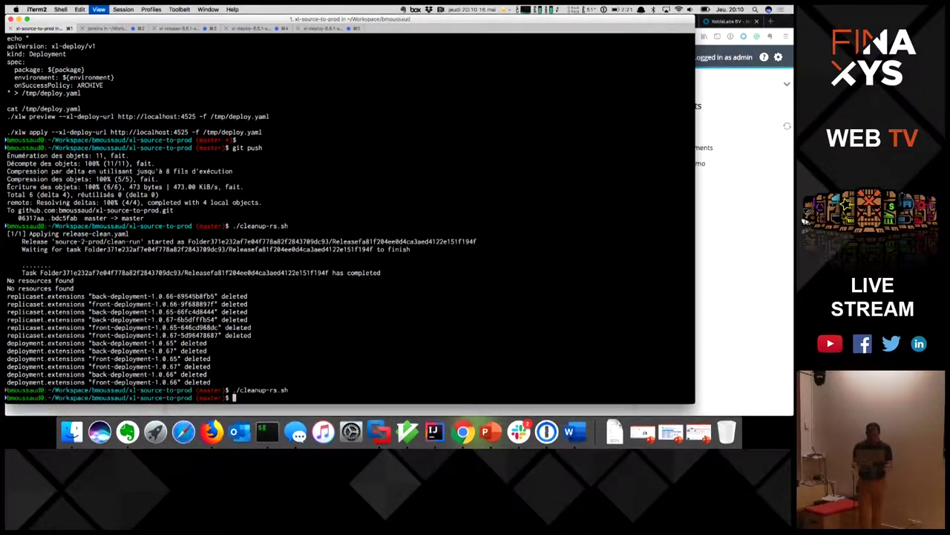
key("super+plus")
- Prepare the ./xld.sh command line using Tab completion, then return to XL Deploy
key("Return")
key("Return")
key("Return")
key("Return")
key("Return")
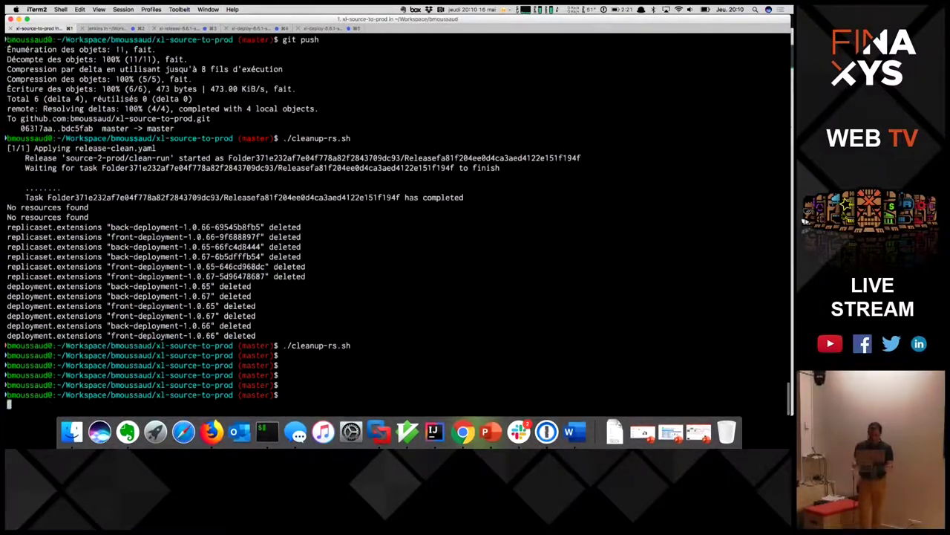
key("Return")
key("Up")
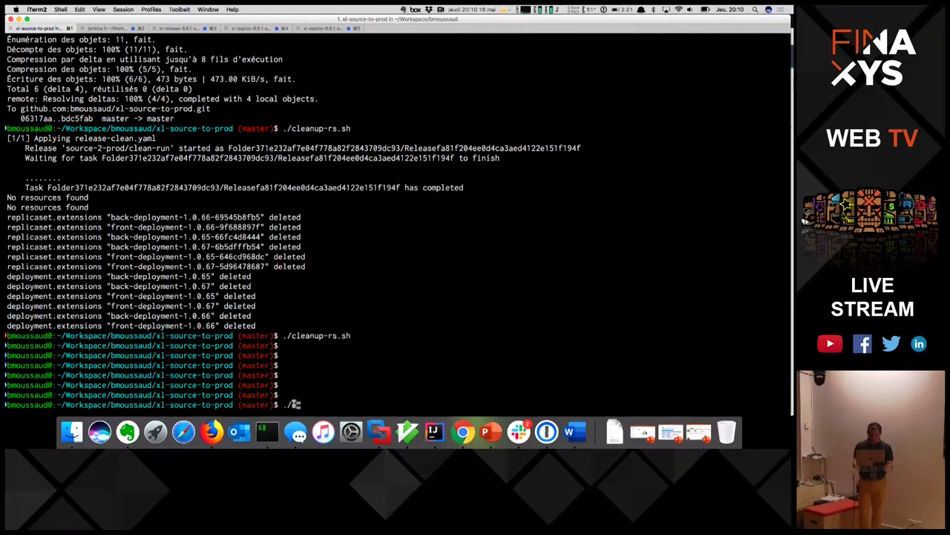
key("Tab")
type("d")
key("Tab")
key("super+Tab")
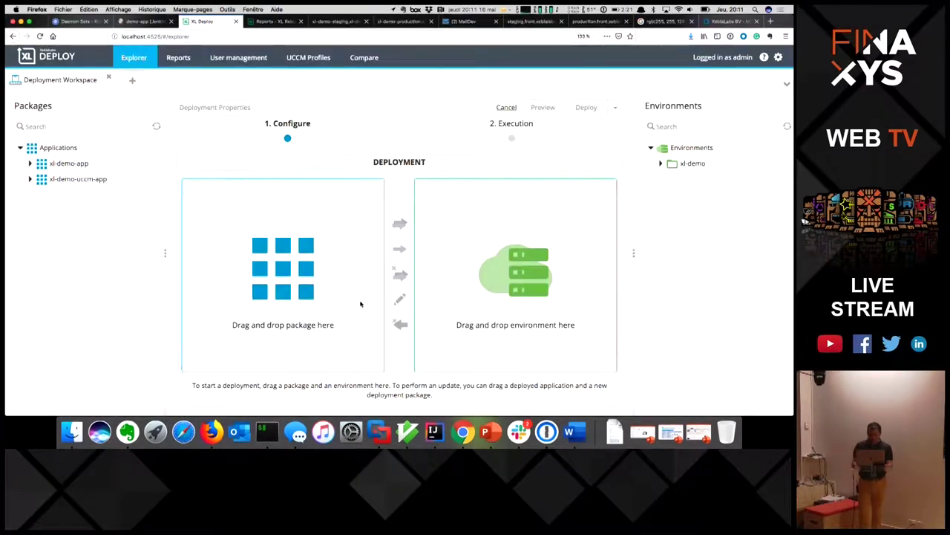
- Paste package ID Applications/xl-demo-app/1.0.65 onto the iTerm xld.sh command line
left_click(133, 83)
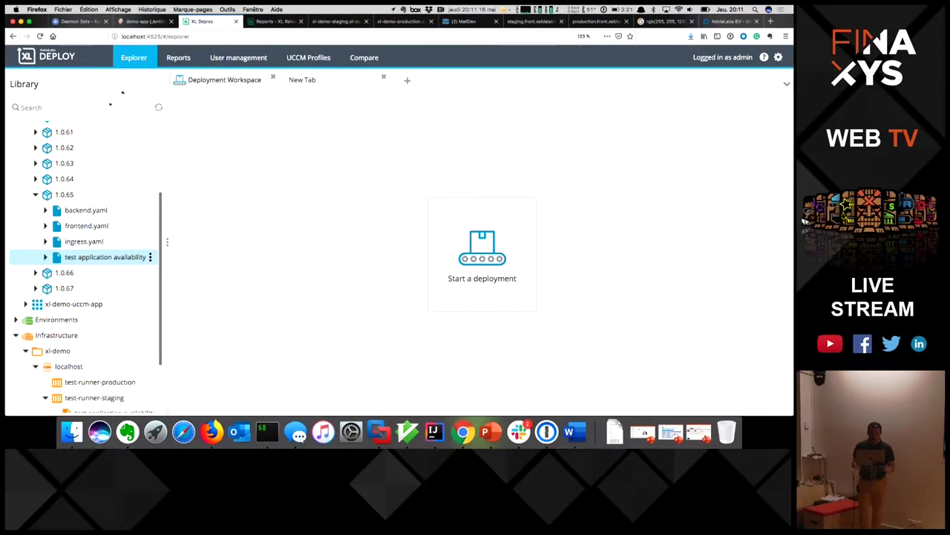
double_click(90, 193)
left_click_drag(484, 141, 320, 141)
key("super+c")
key("super+Tab")
key("super+v")
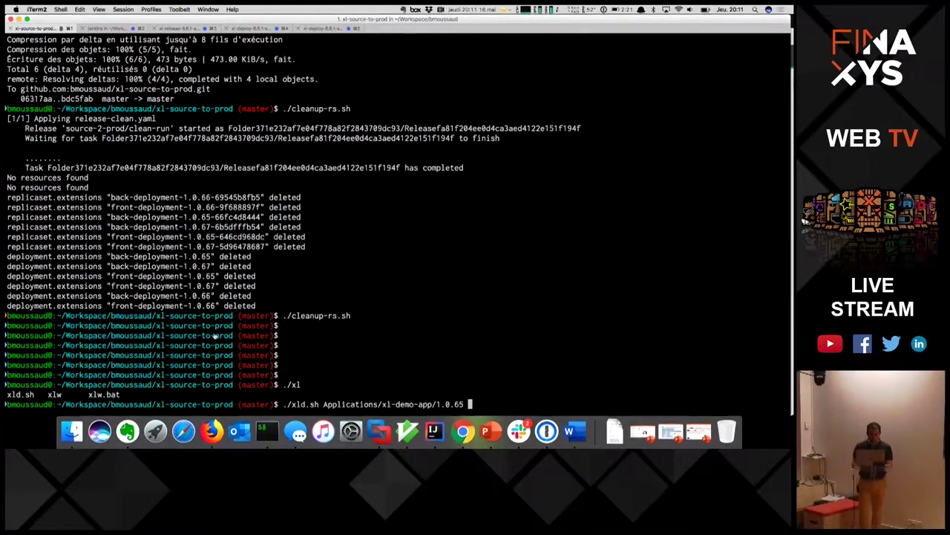
- Append the xl-demo-production environment ID Environments/xl-demo/xl-demo-production to the command
key("super+Tab")
scroll(44, 289, "down", 2)
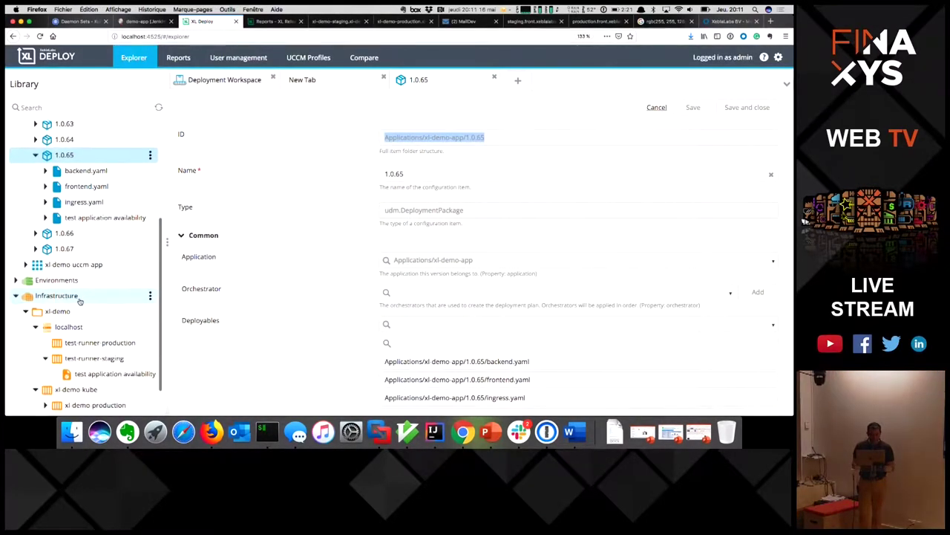
left_click(16, 280)
left_click(84, 343)
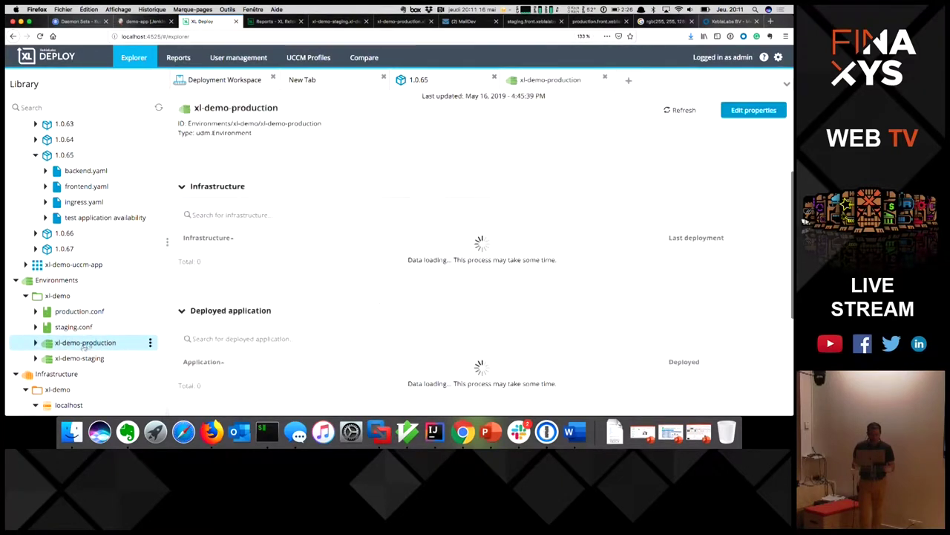
left_click_drag(188, 123, 295, 125)
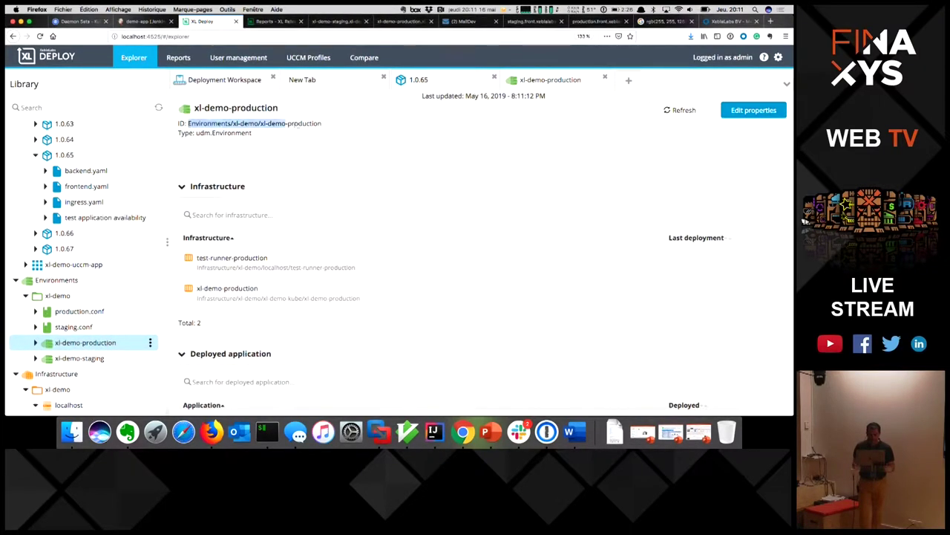
key("super+c")
key("super+Tab")
key("super+v")
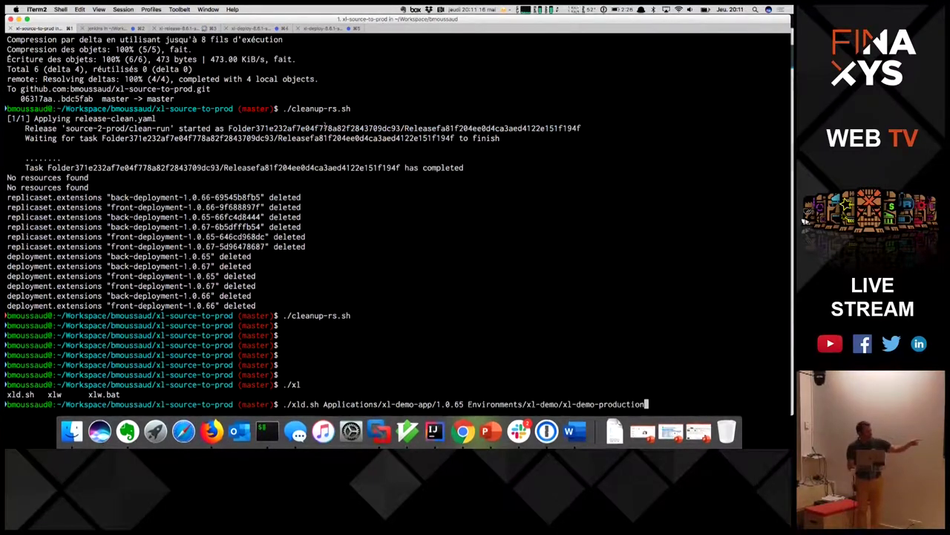
- Run xld.sh to deploy 1.0.65 to xl-demo-production, then view the production site page
key("Return")
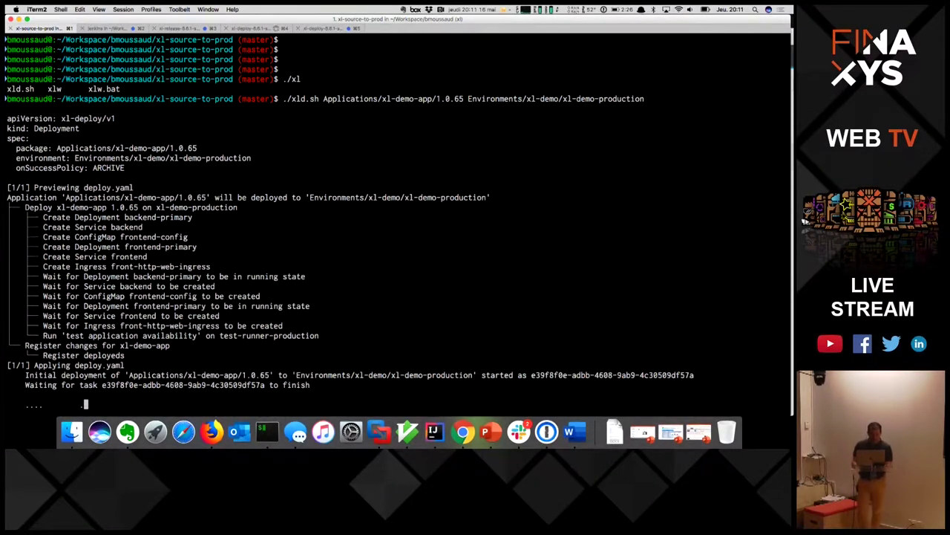
key("super+Tab")
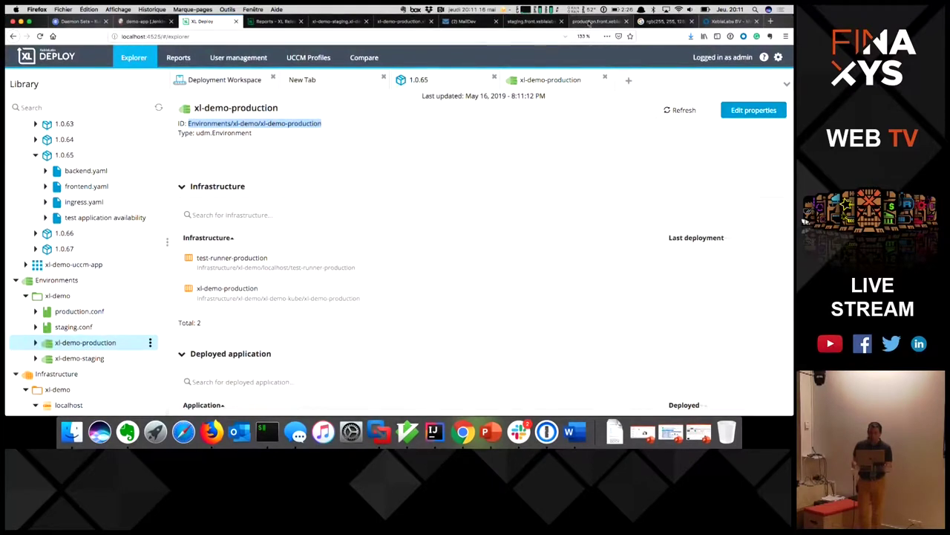
left_click(589, 21)
- Reload the production frontend repeatedly to confirm version 1.0.65, then view the MailDev inbox
left_click(39, 35)
left_click(40, 35)
left_click(39, 36)
left_click(39, 36)
left_click(39, 36)
left_click(39, 36)
left_click(39, 36)
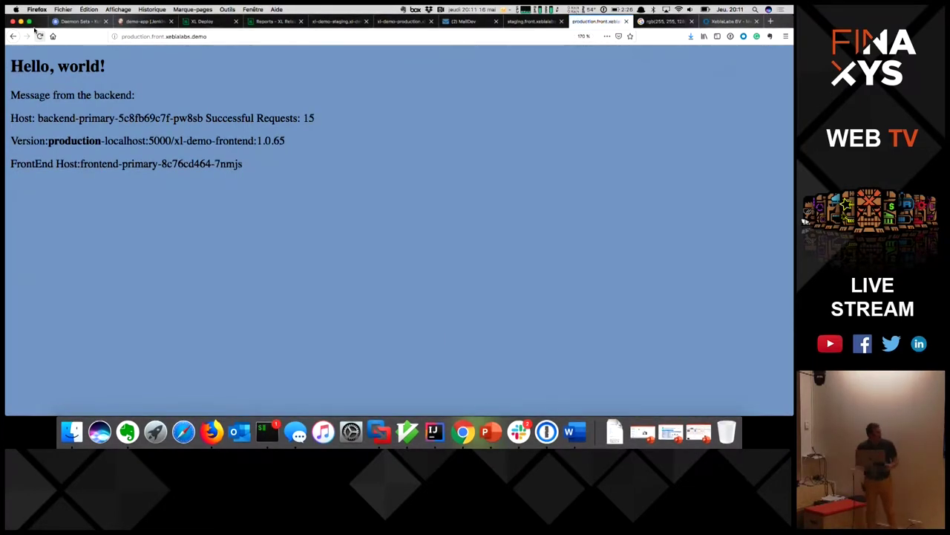
left_click(39, 36)
left_click(39, 36)
left_click(39, 36)
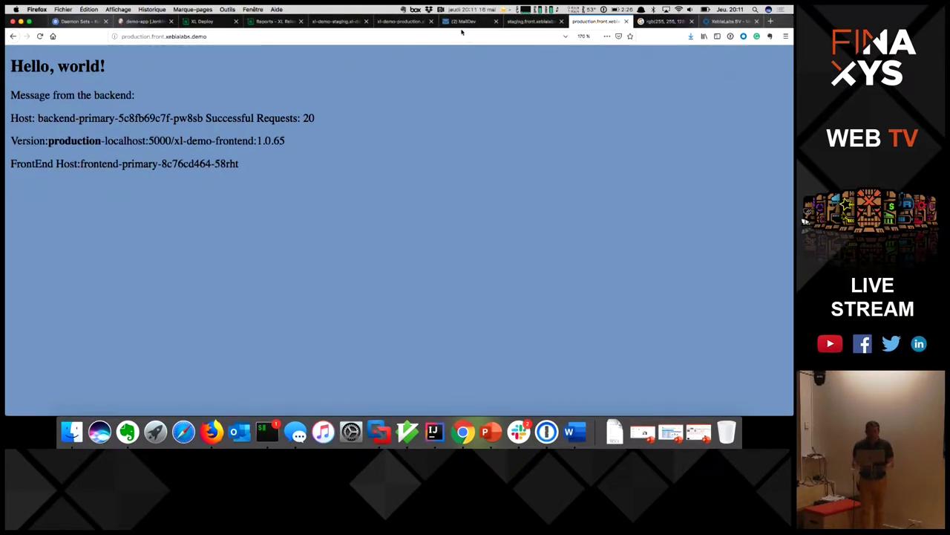
left_click(463, 21)
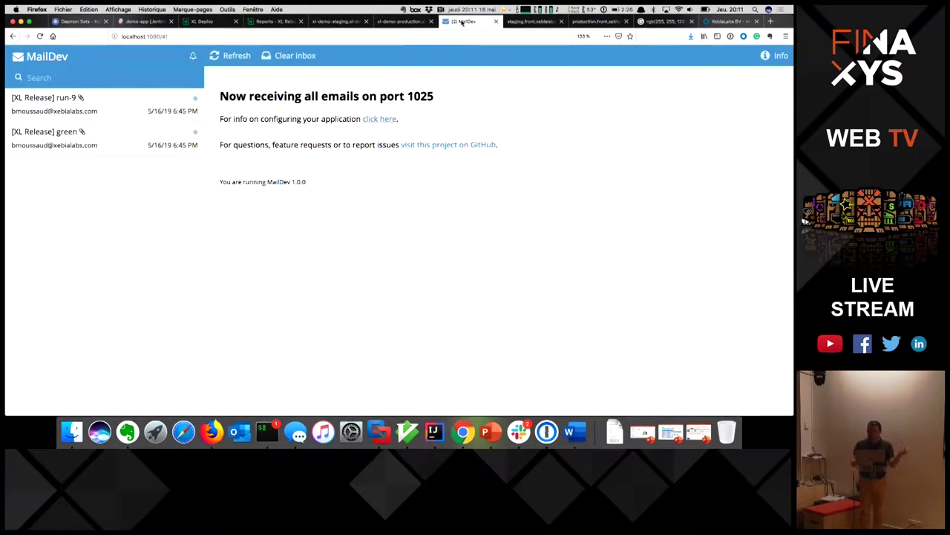
- Open the production.conf dictionary under Environments > xl-demo in the XL Deploy Library
left_click(202, 21)
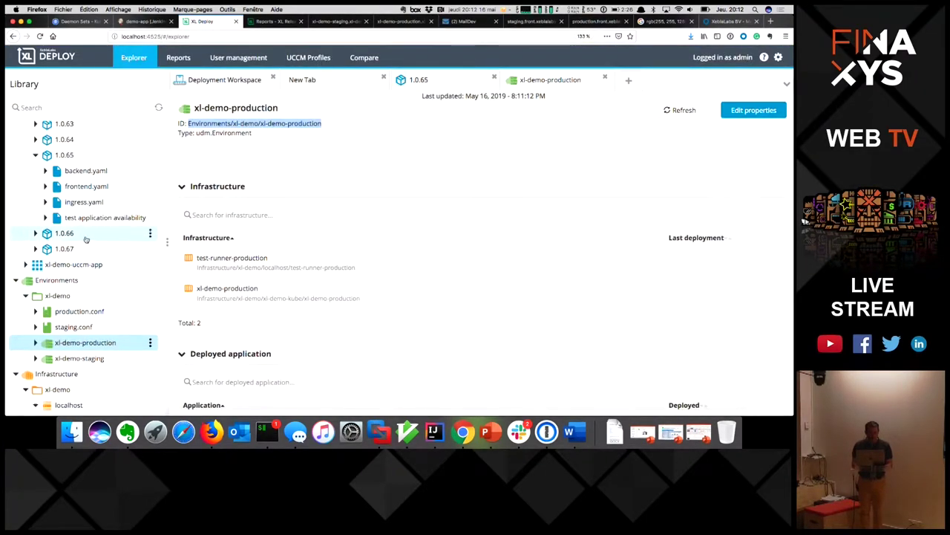
scroll(83, 239, "up", 3)
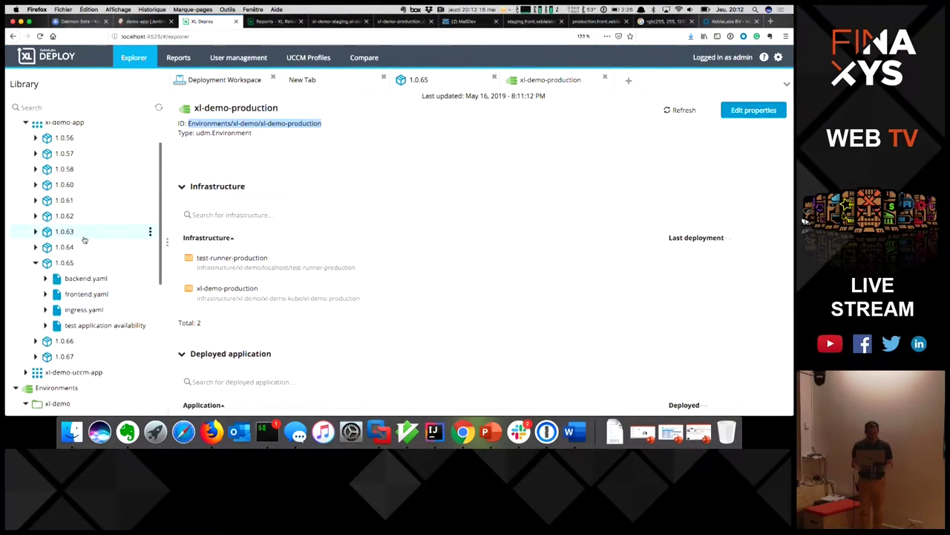
scroll(82, 245, "down", 3)
left_click(78, 303)
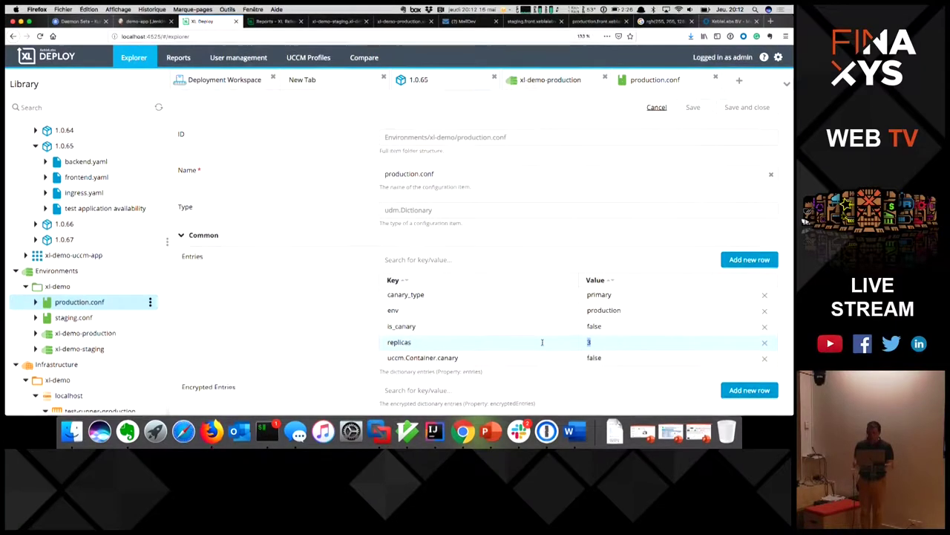
- Set replicas to 4 in production.conf and save it
type("4")
key("Return")
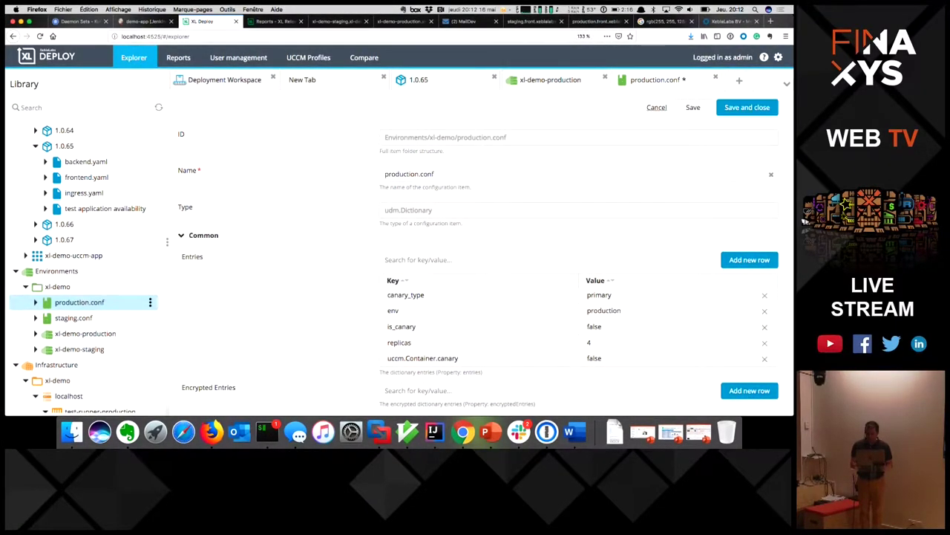
left_click(748, 108)
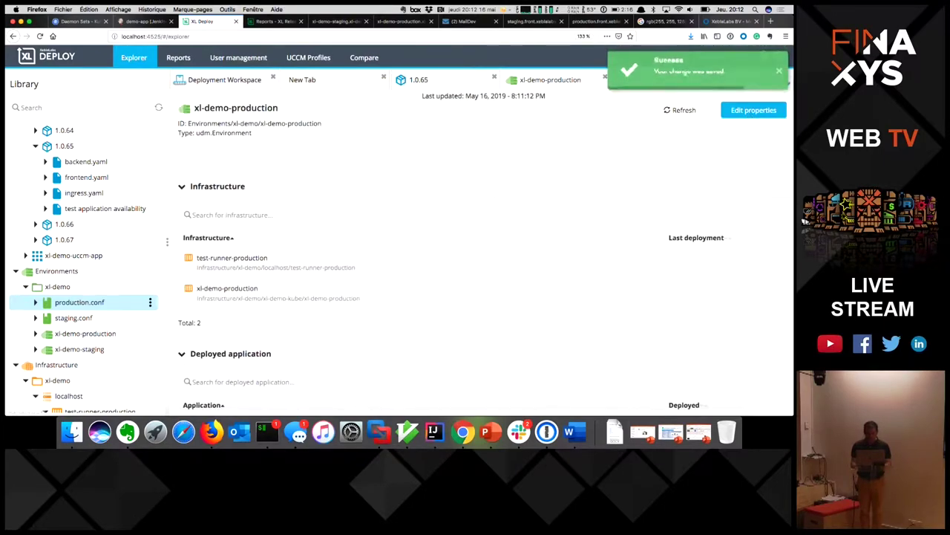
- Rerun the xld.sh deployment of 1.0.65 to xl-demo-production and return to XL Deploy
key("super+Tab")
key("Up")
key("Return")
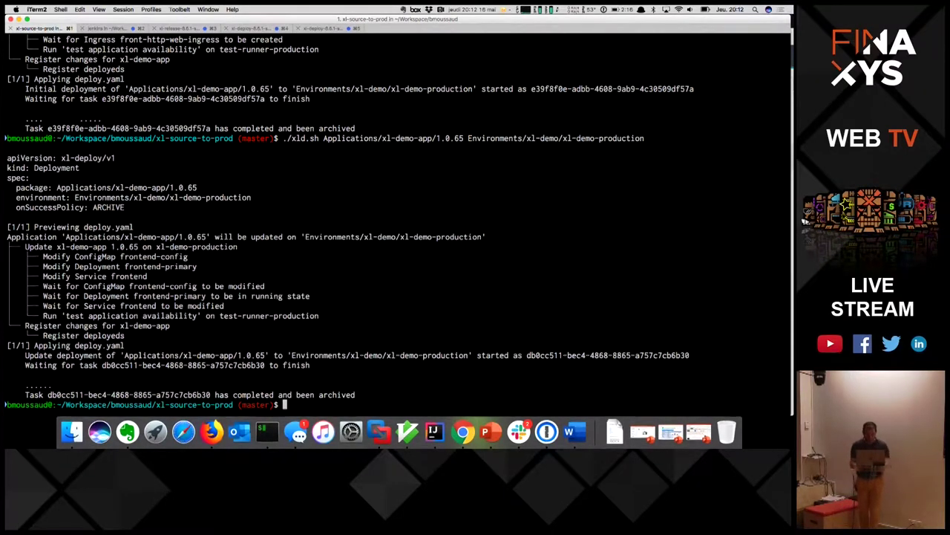
key("super+Tab")
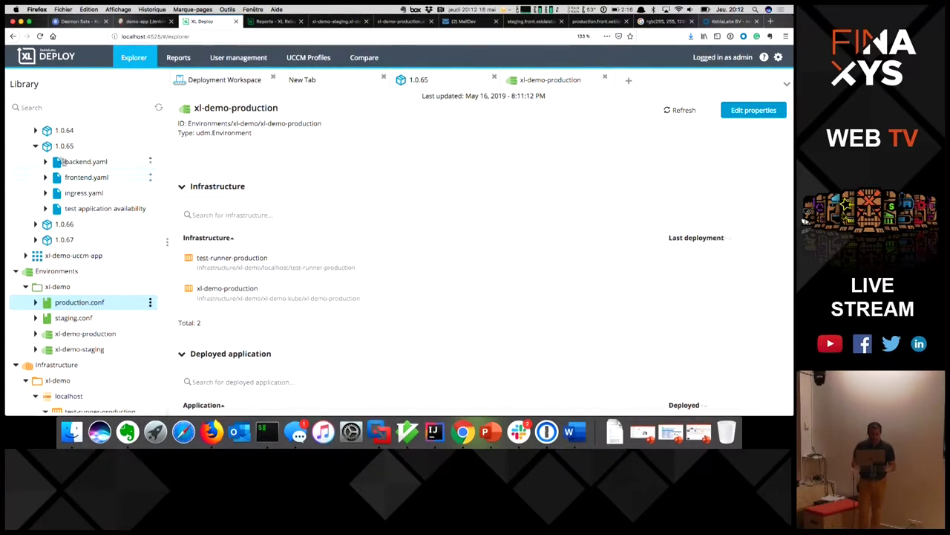
left_click(35, 146)
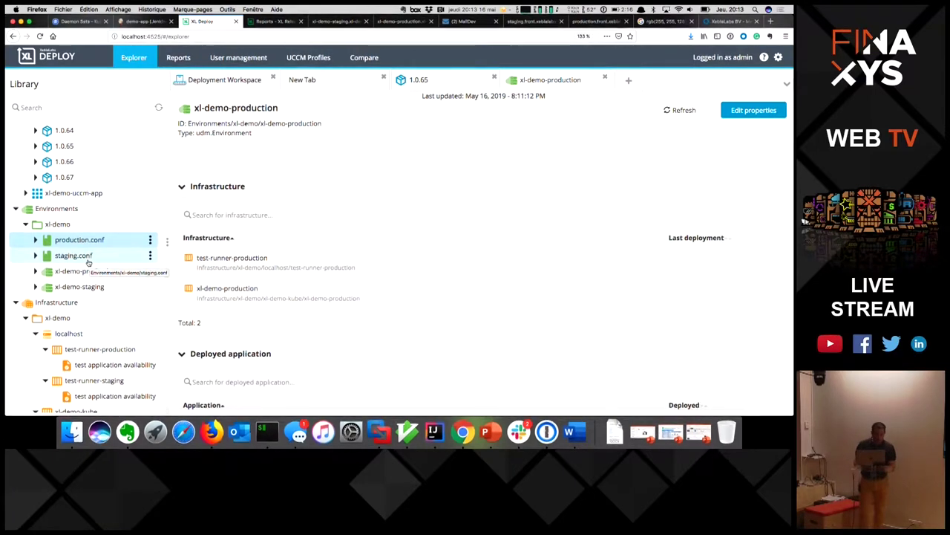
- Set production.conf to replicas 1, is_canary true and canary_type canary, and save it
left_click(98, 244)
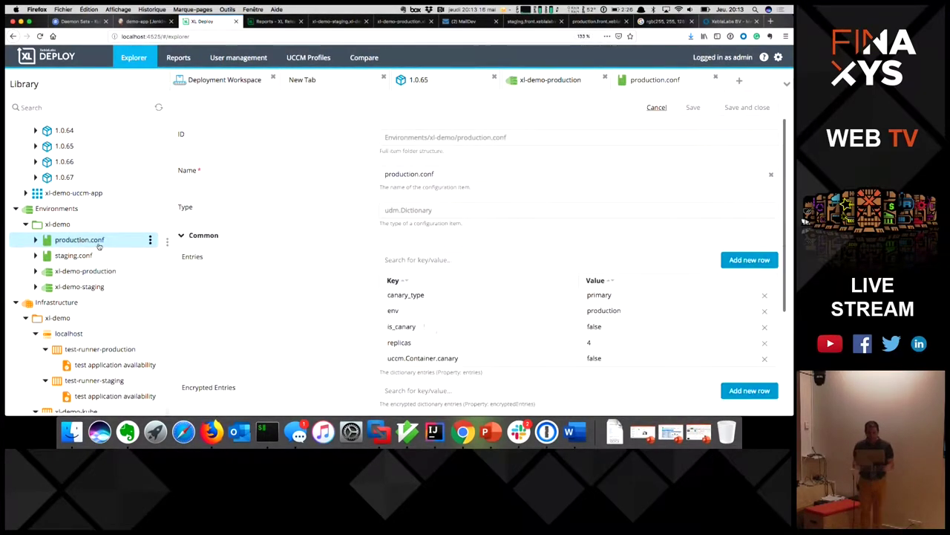
left_click(594, 343)
type("1")
left_click(566, 326)
type("true")
left_click(624, 296)
type("canary")
left_click(747, 107)
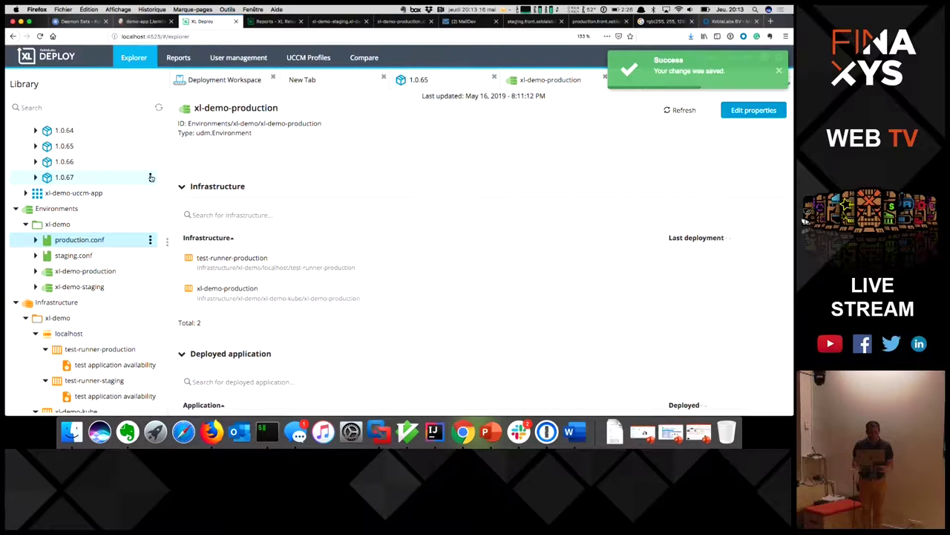
- Deploy package 1.0.67 to xl-demo-production, then view the production site
left_click(151, 177)
left_click(171, 186)
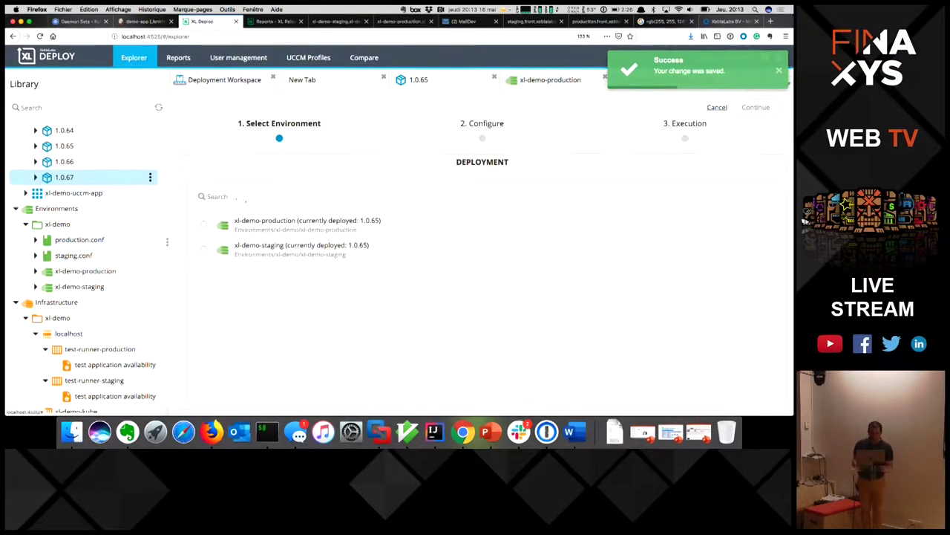
left_click(271, 232)
left_click(756, 107)
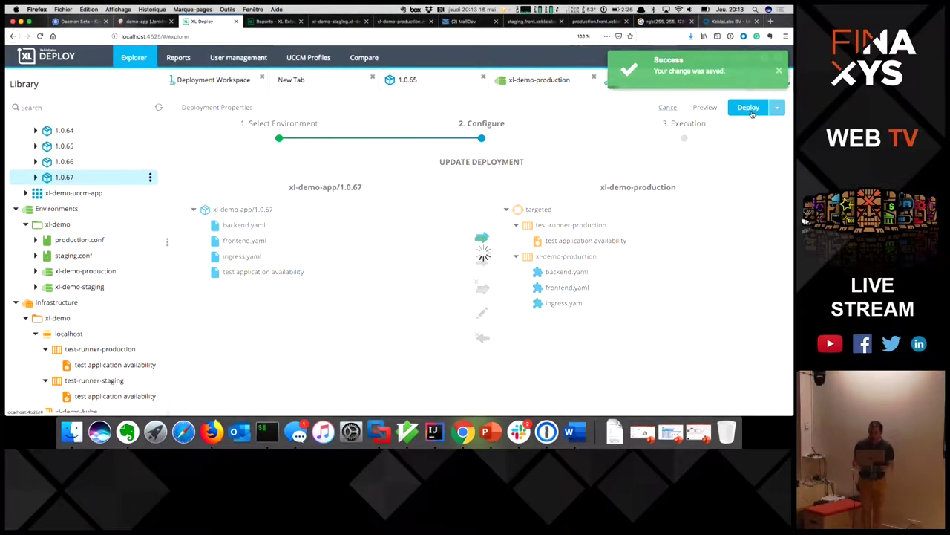
left_click(750, 109)
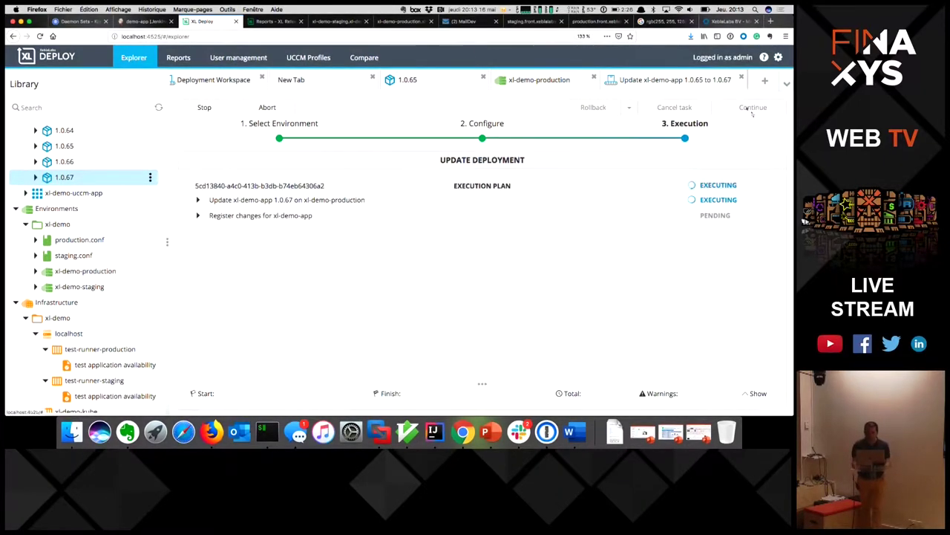
left_click(596, 23)
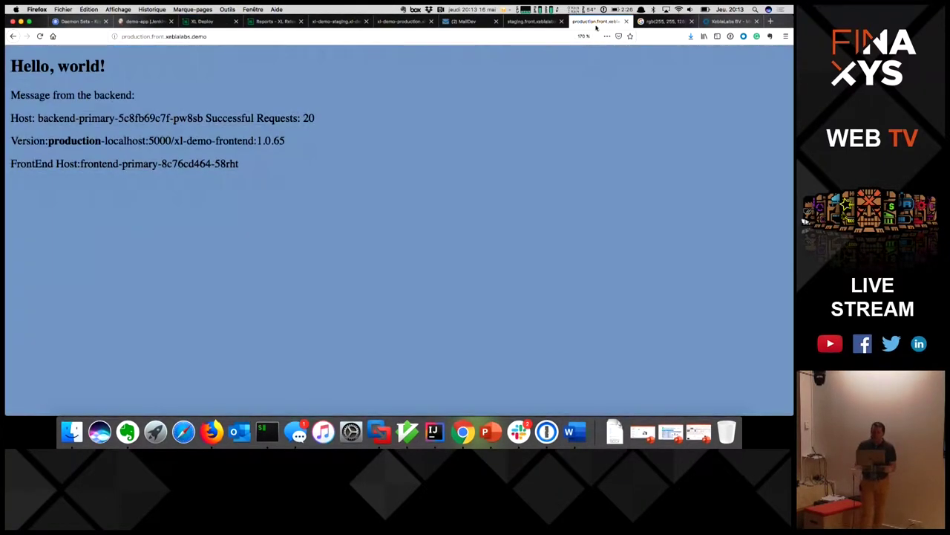
- Reload the production frontend repeatedly to watch the 1.0.67 rollout
left_click(41, 36)
left_click(41, 36)
left_click(41, 37)
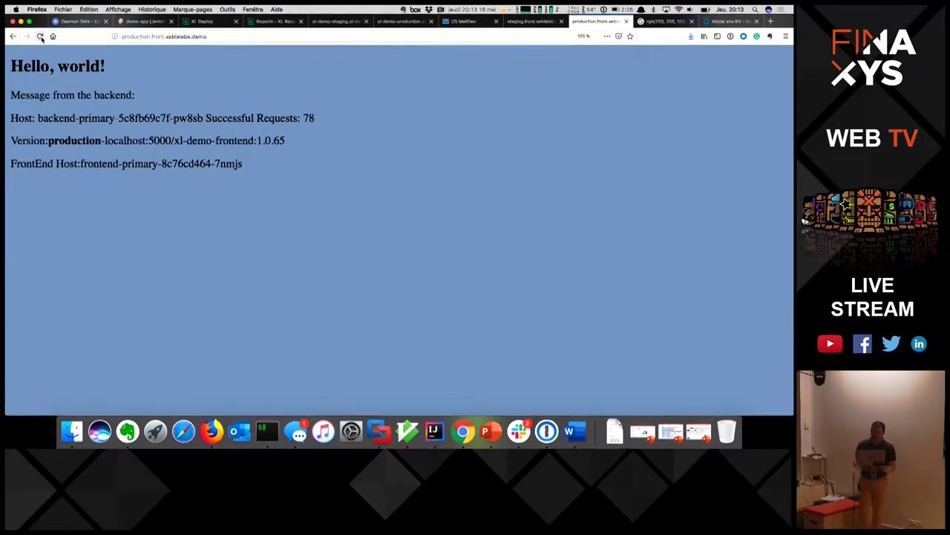
left_click(41, 36)
left_click(41, 36)
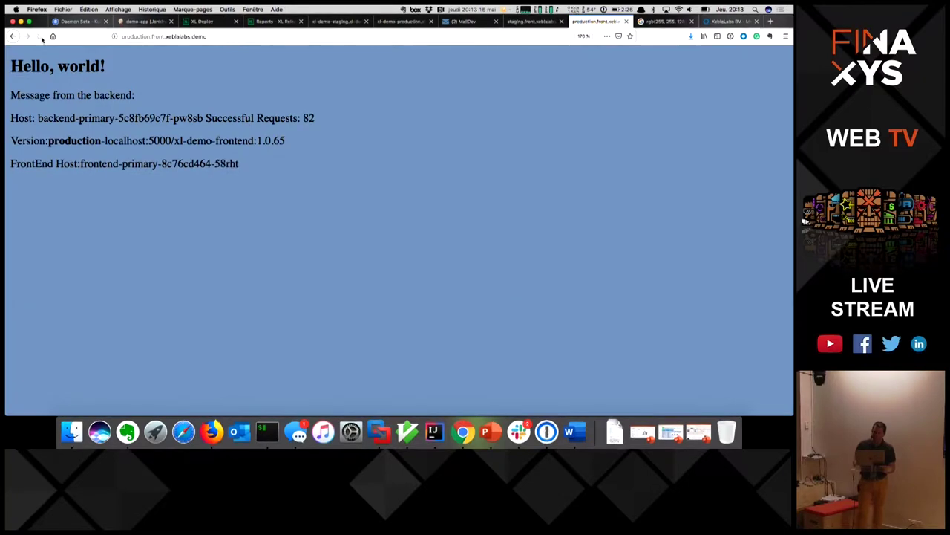
left_click(41, 36)
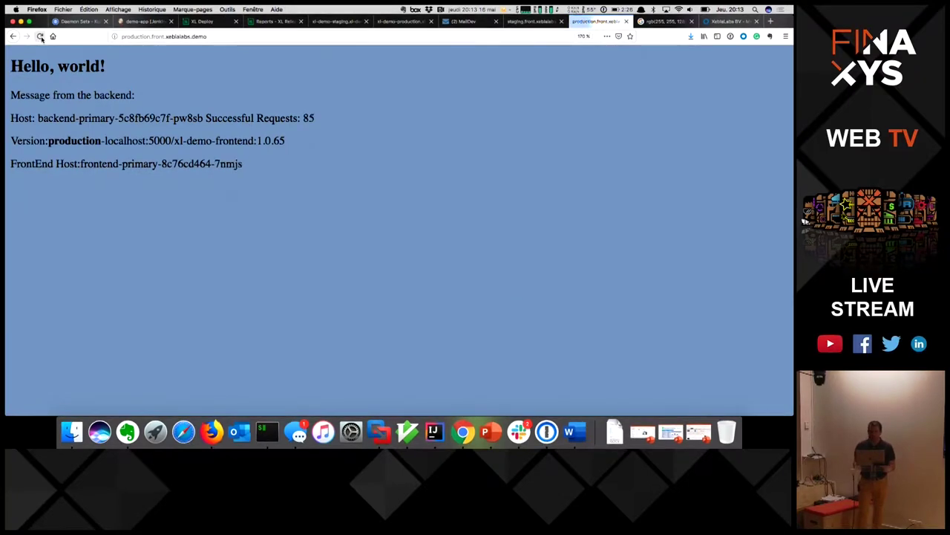
left_click(41, 36)
left_click(40, 36)
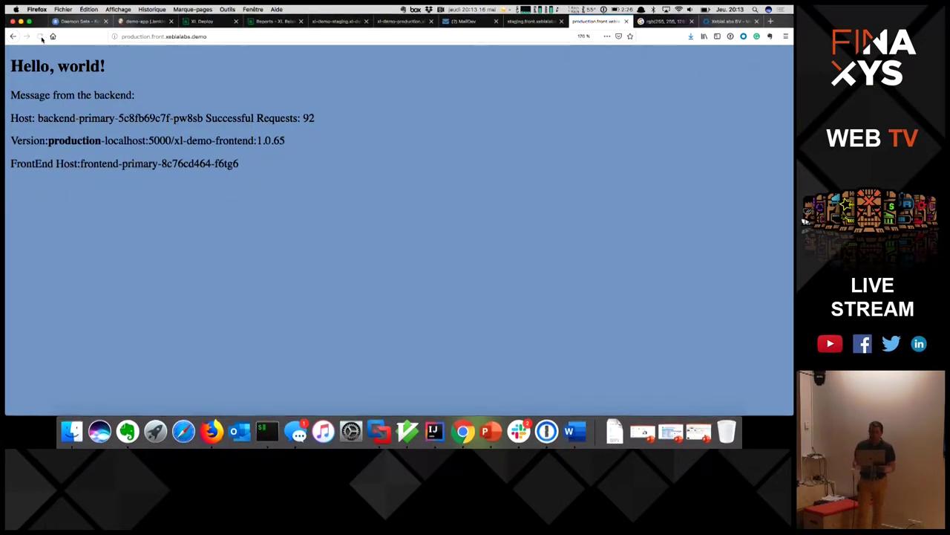
left_click(41, 37)
- Check the update's sub-steps in XL Deploy, then reload production until green canary 1.0.67 appears
left_click(208, 22)
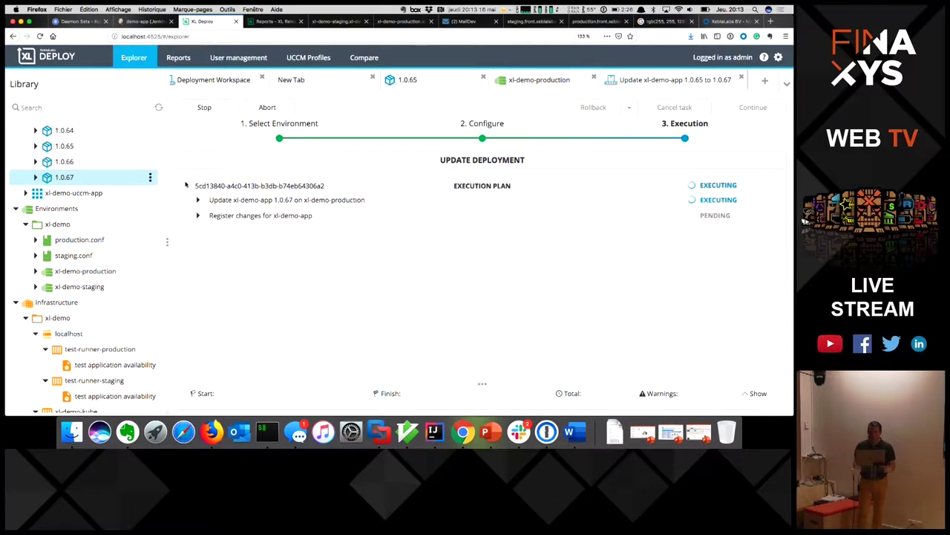
left_click(197, 199)
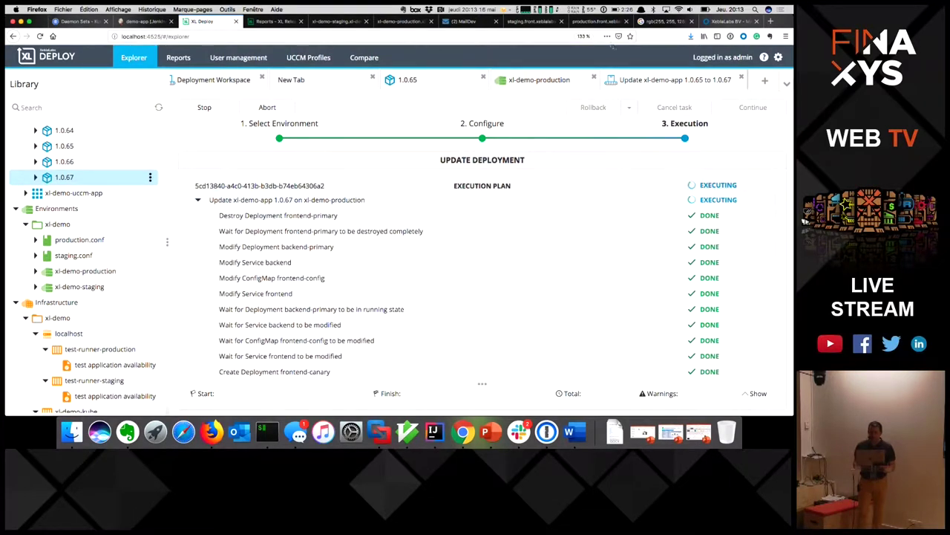
left_click(596, 21)
left_click(41, 37)
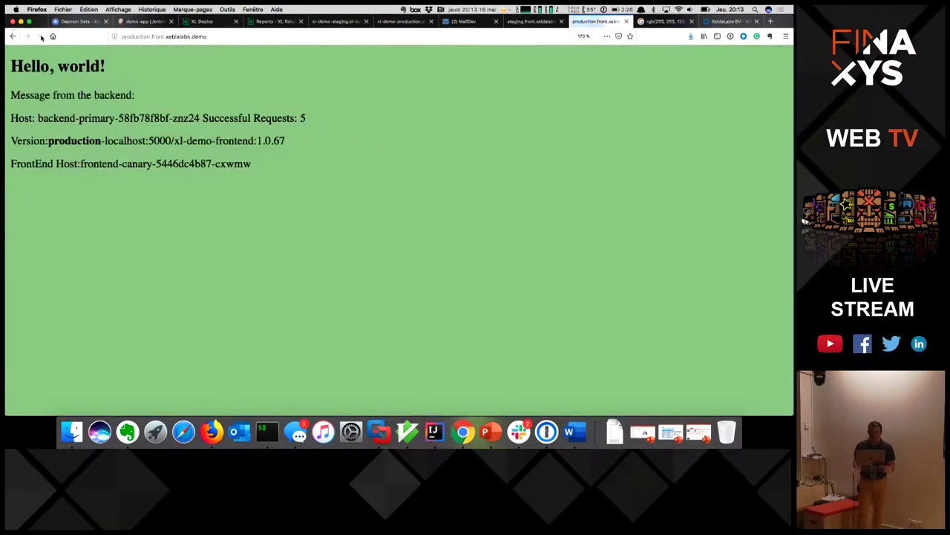
left_click(40, 37)
left_click(41, 36)
left_click(41, 36)
left_click(41, 37)
left_click(40, 36)
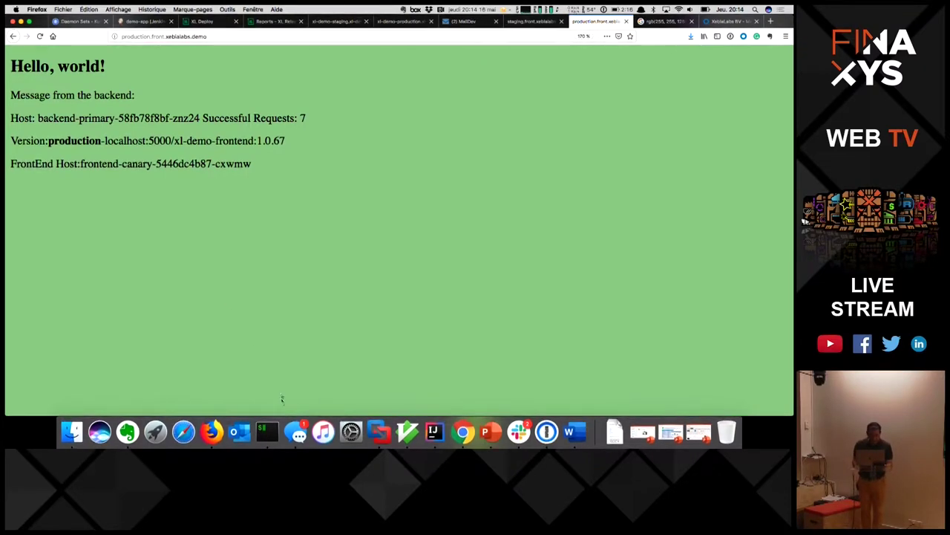
- Run ./cleanup-rs.sh in iTerm and return to the executed deployment in XL Deploy
left_click(271, 443)
type("./Cl")
key("Tab")
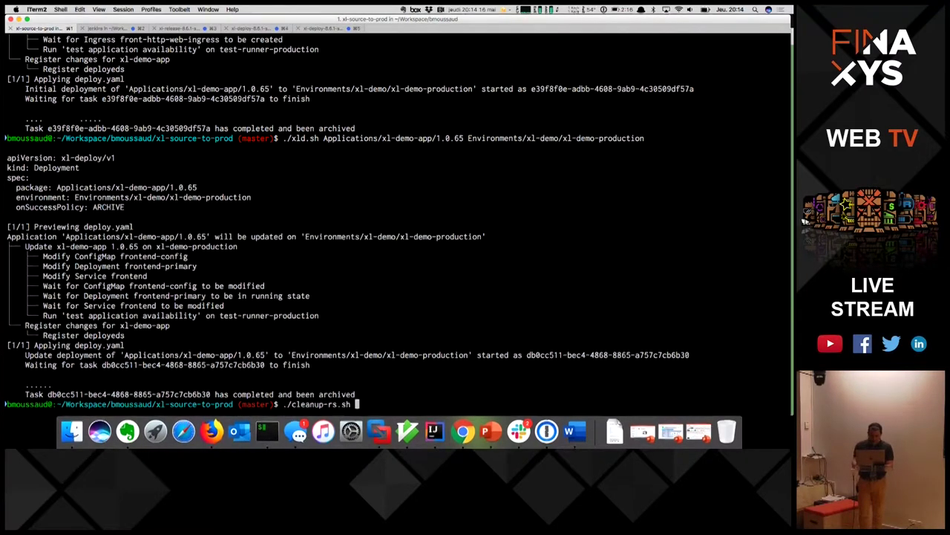
key("Return")
key("super+Tab")
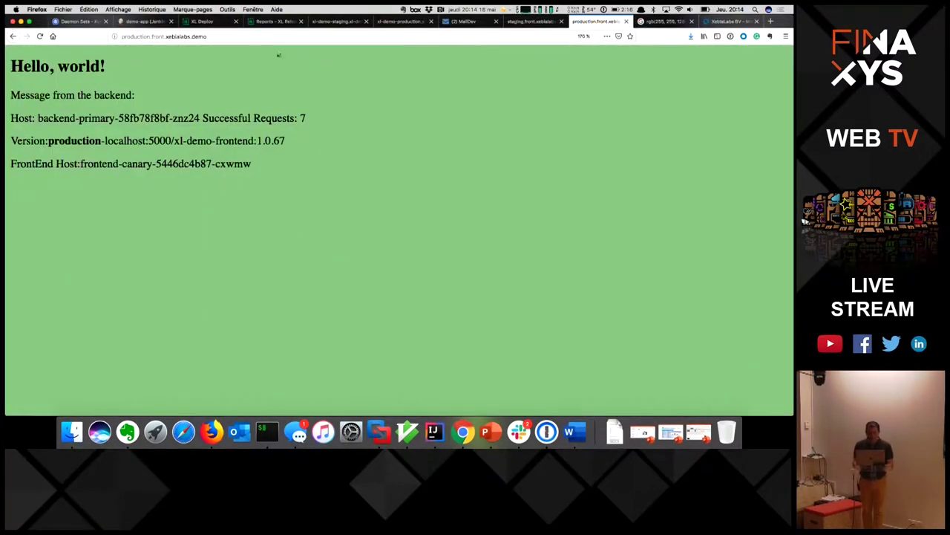
key("super+3")
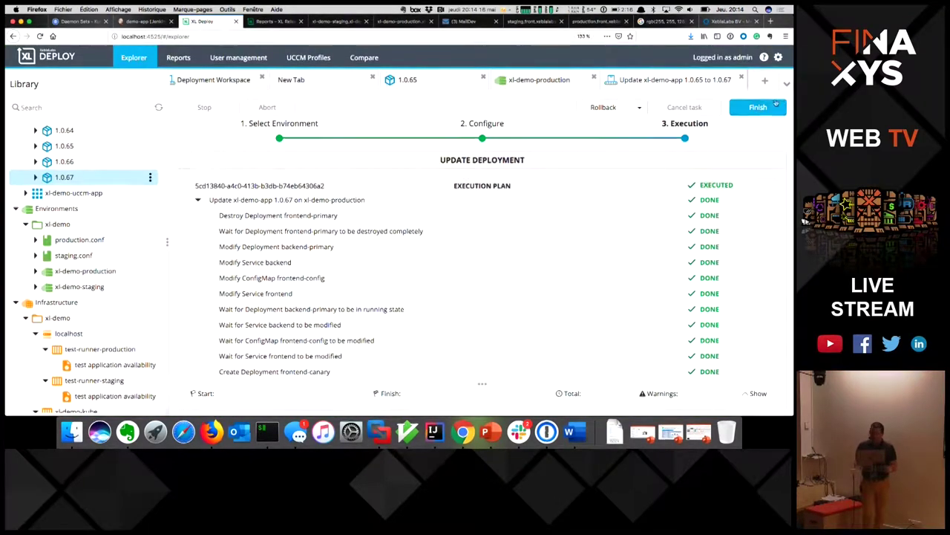
- Close all explorer tabs and open the back component of xl-demo-uccm-app 1.0.65
left_click(787, 83)
left_click(763, 99)
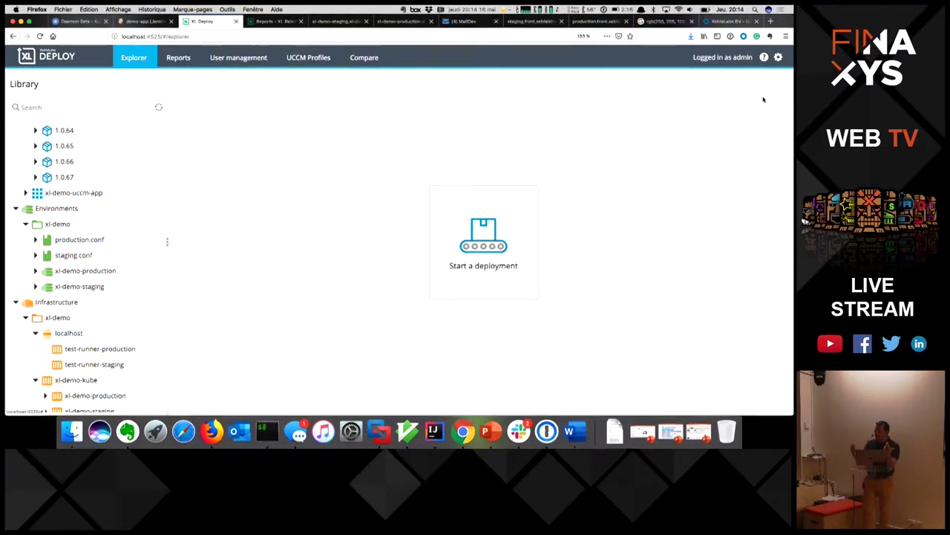
left_click(25, 193)
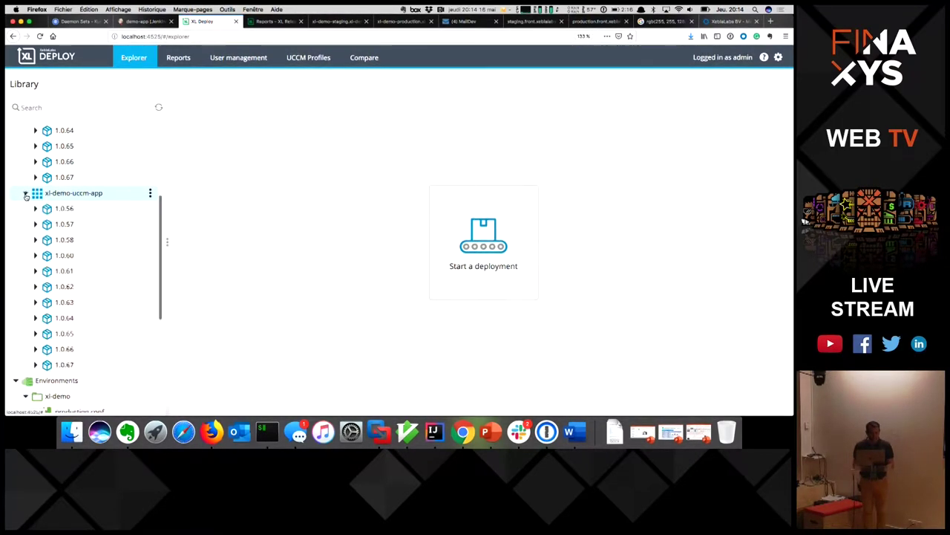
scroll(33, 250, "down", 3)
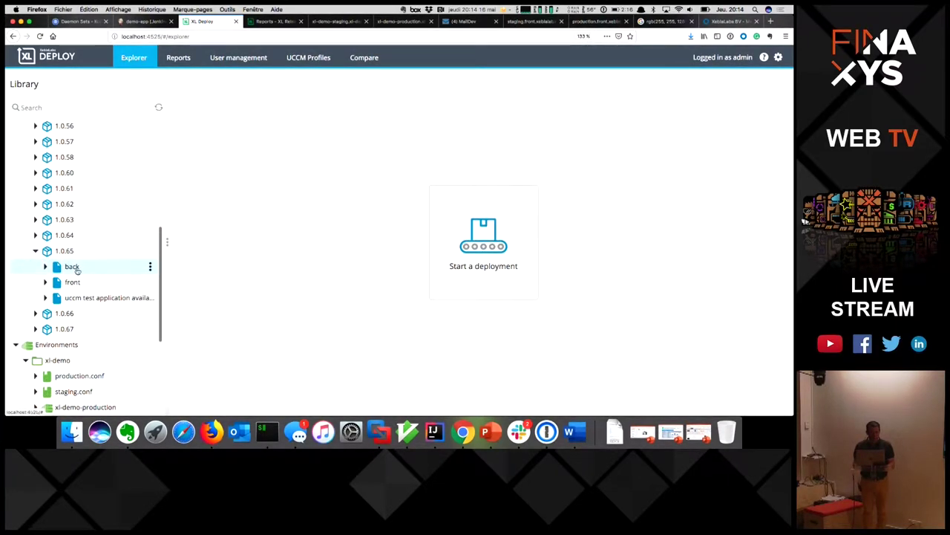
left_click(74, 269)
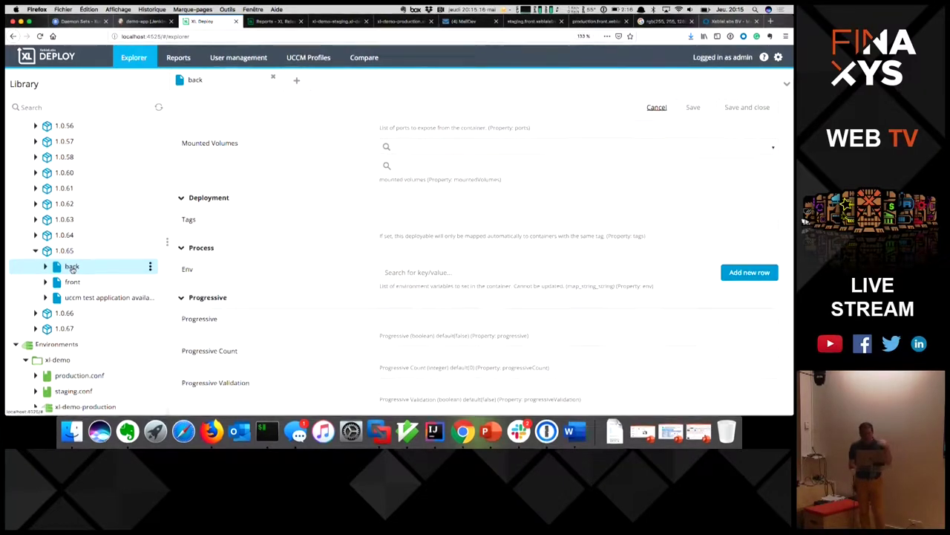
- Review the back container's image reference and replica count
scroll(341, 257, "up", 3)
scroll(341, 258, "up", 5)
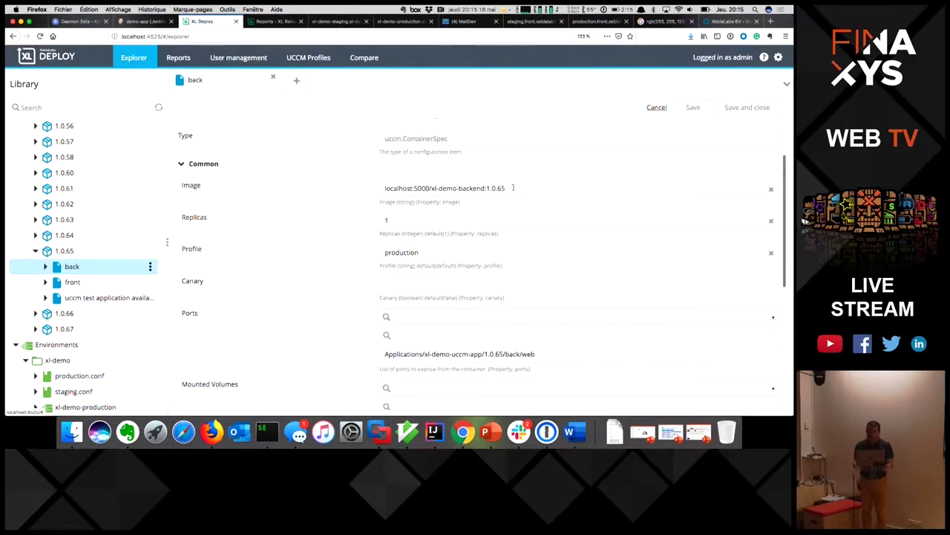
triple_click(513, 188)
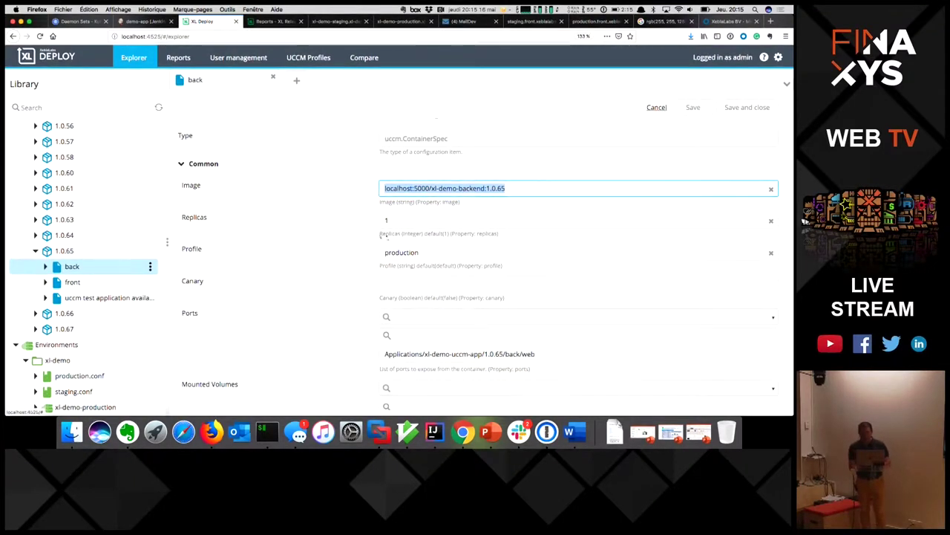
double_click(402, 222)
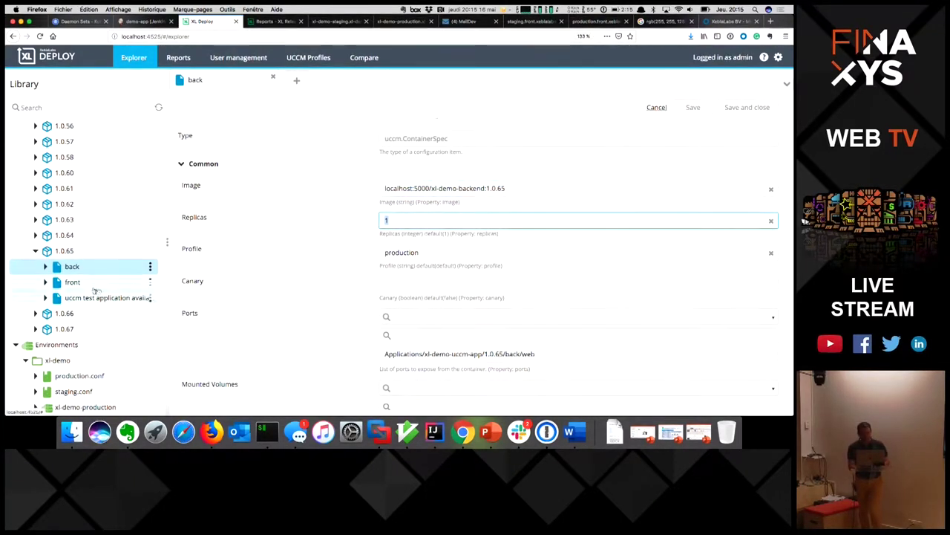
- Inspect back's web port: container port 8000, service port 80
left_click(46, 266)
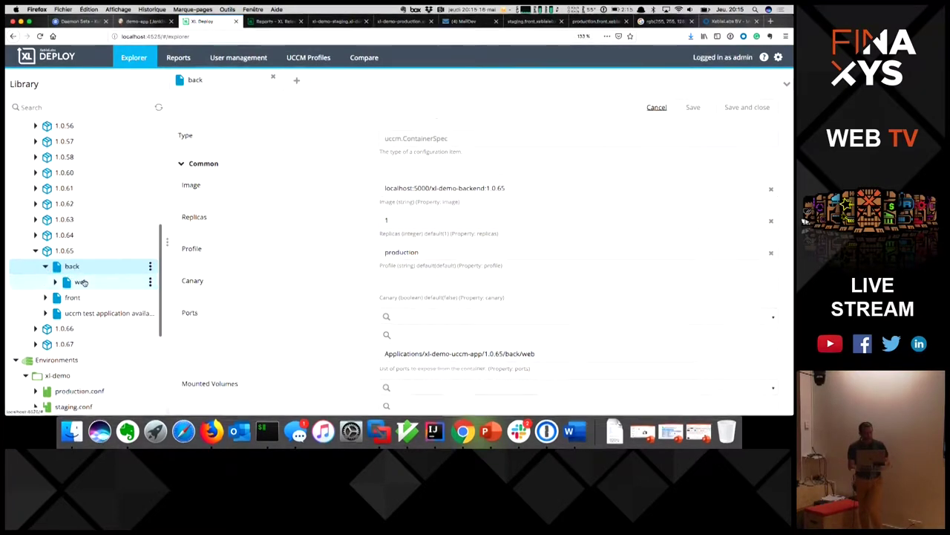
left_click(82, 282)
double_click(409, 262)
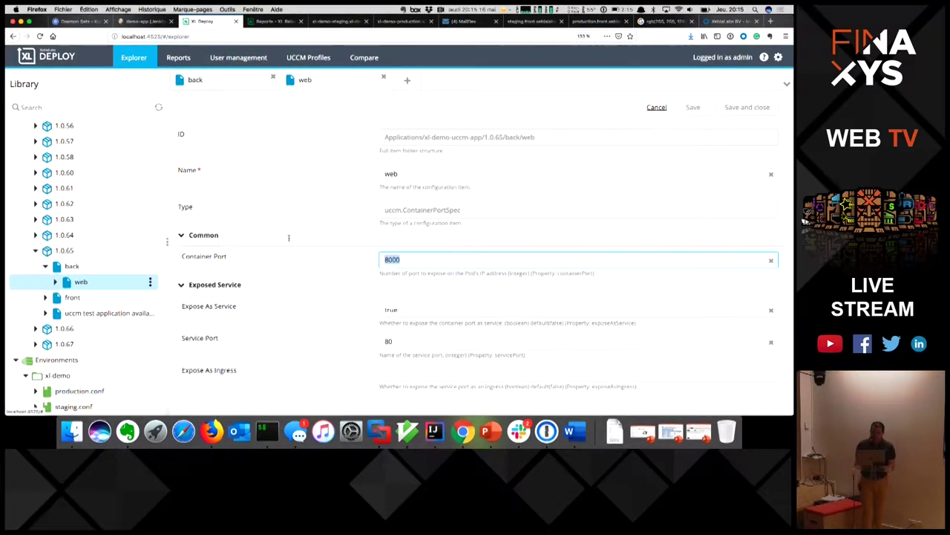
double_click(386, 340)
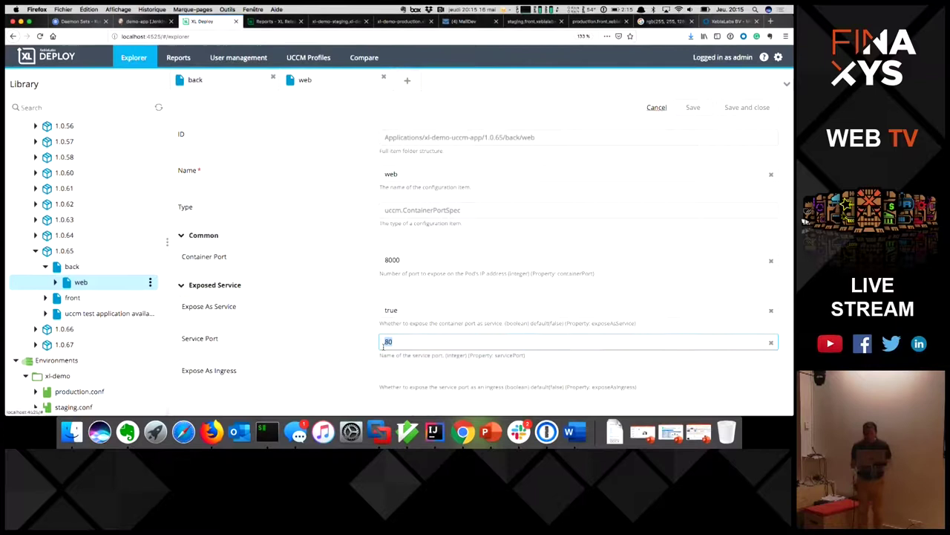
- Inspect front's web port and the uccm test application availability check, then start a new deployment
left_click(46, 297)
left_click(81, 313)
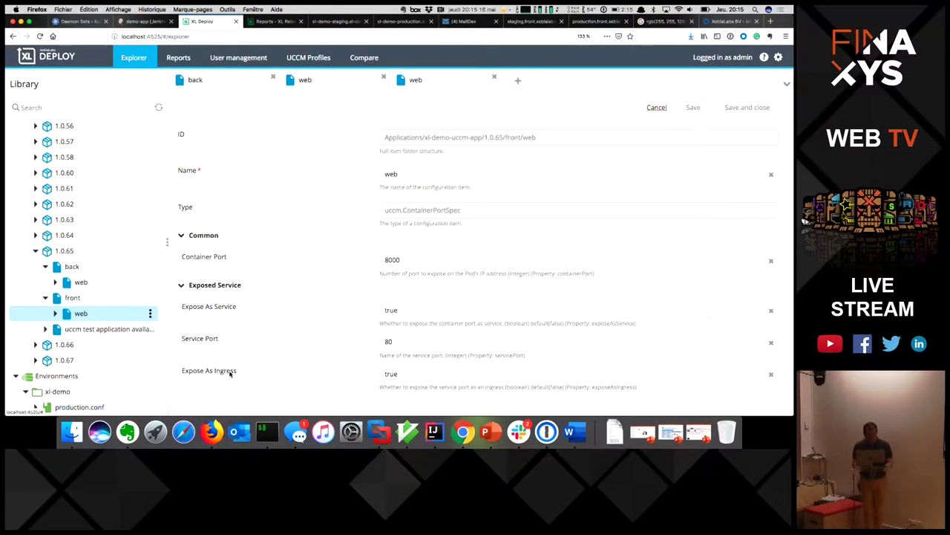
left_click(118, 333)
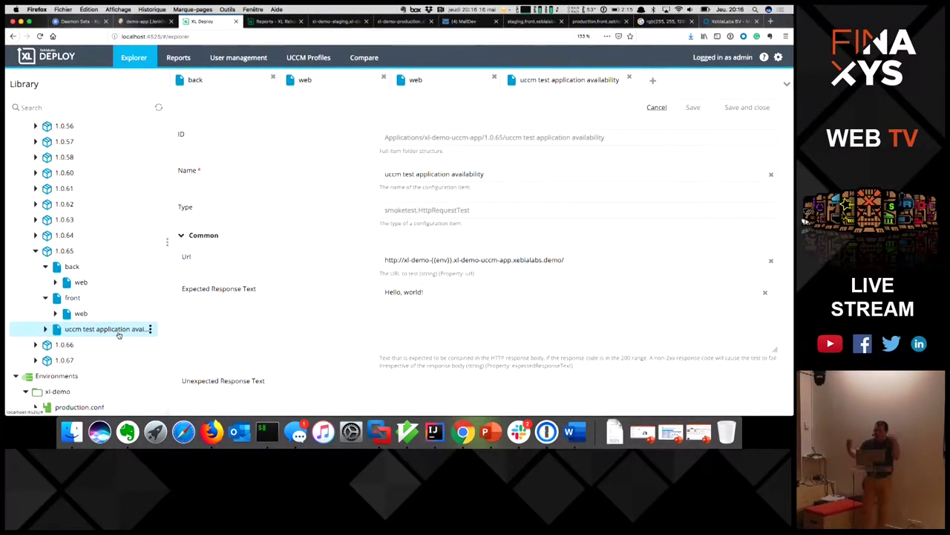
left_click(653, 80)
left_click(483, 249)
- Map xl-demo-uccm-app 1.0.65 onto xl-demo-staging and open the deployed front's properties
double_click(77, 180)
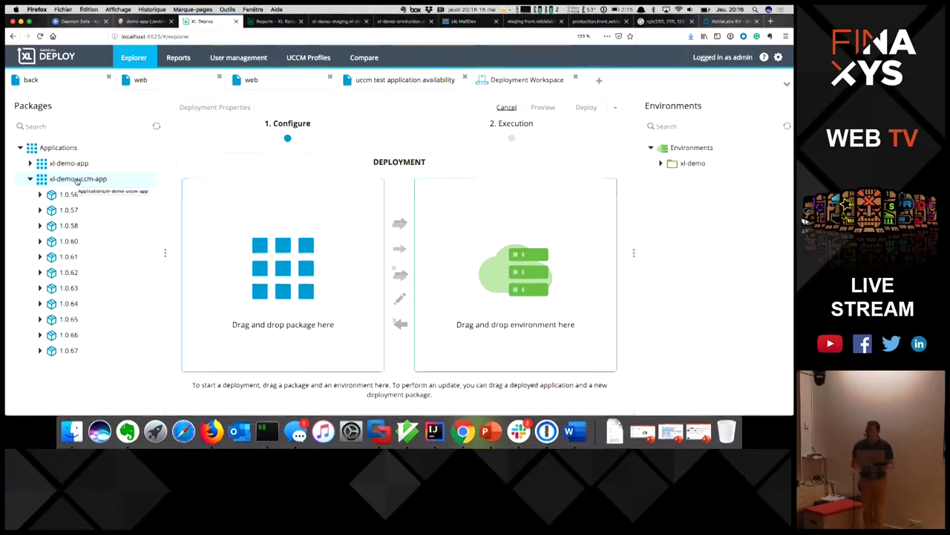
left_click_drag(68, 320, 252, 260)
left_click(660, 163)
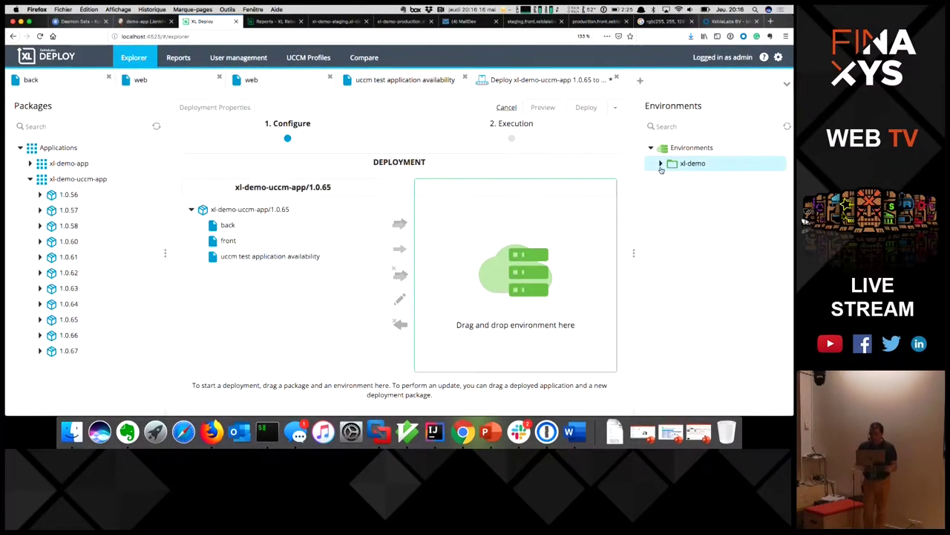
left_click_drag(686, 163, 505, 221)
left_click(713, 179)
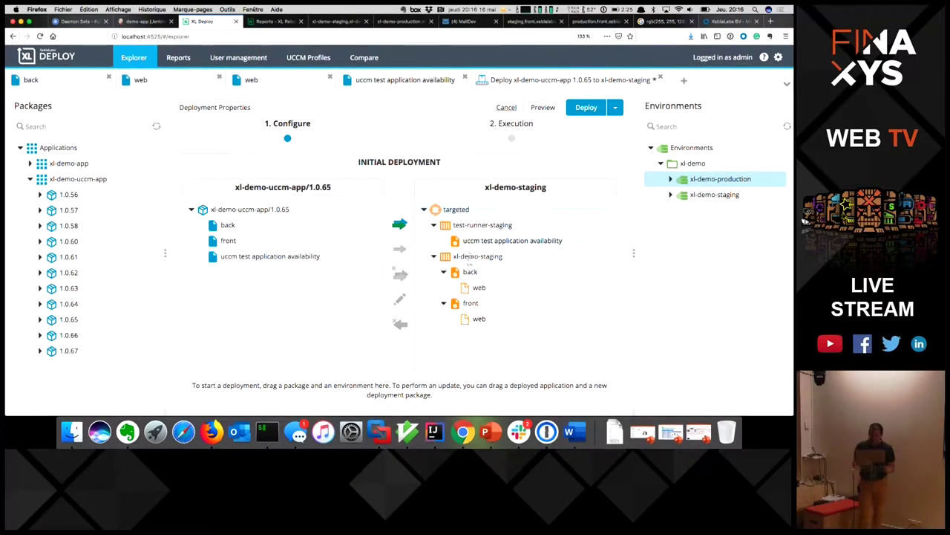
double_click(471, 300)
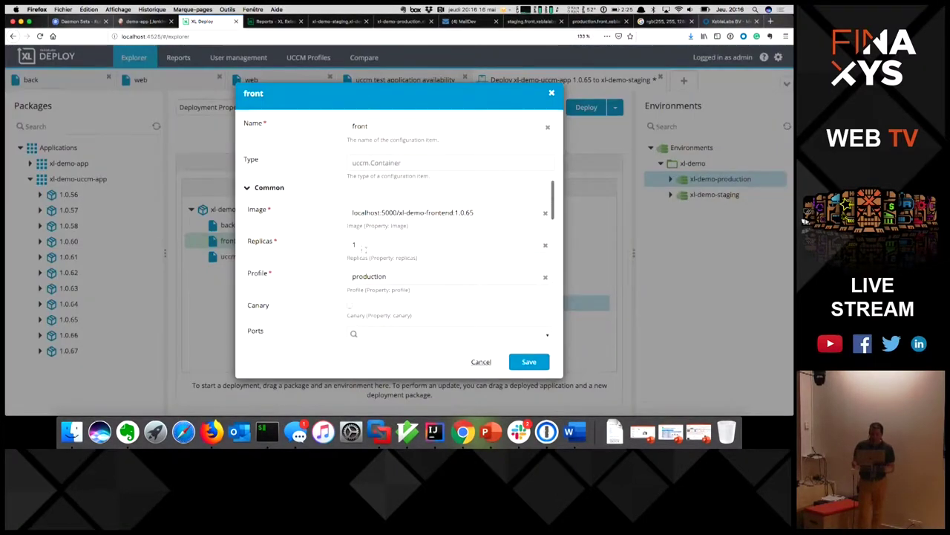
- Close the front properties unchanged and preview the 1.0.65 staging deployment steps
scroll(421, 317, "down", 4)
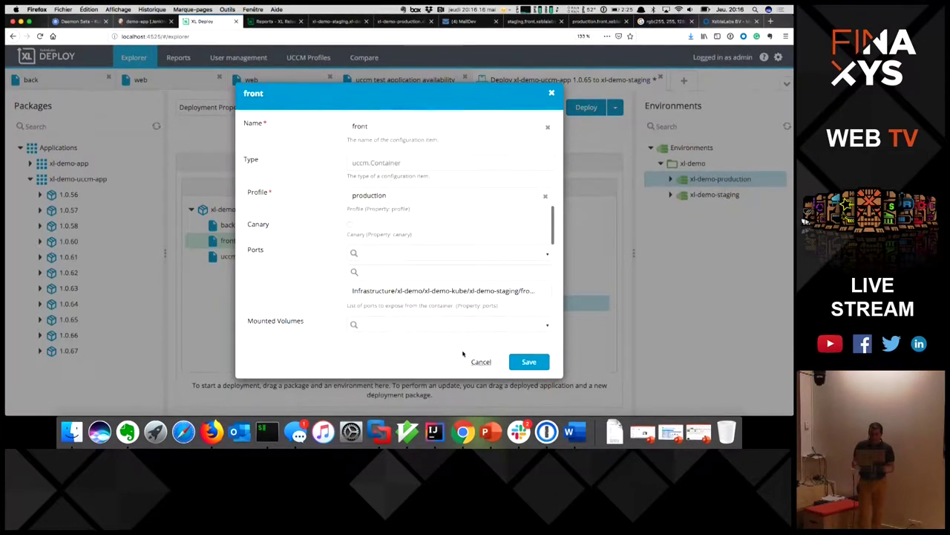
scroll(464, 319, "down", 5)
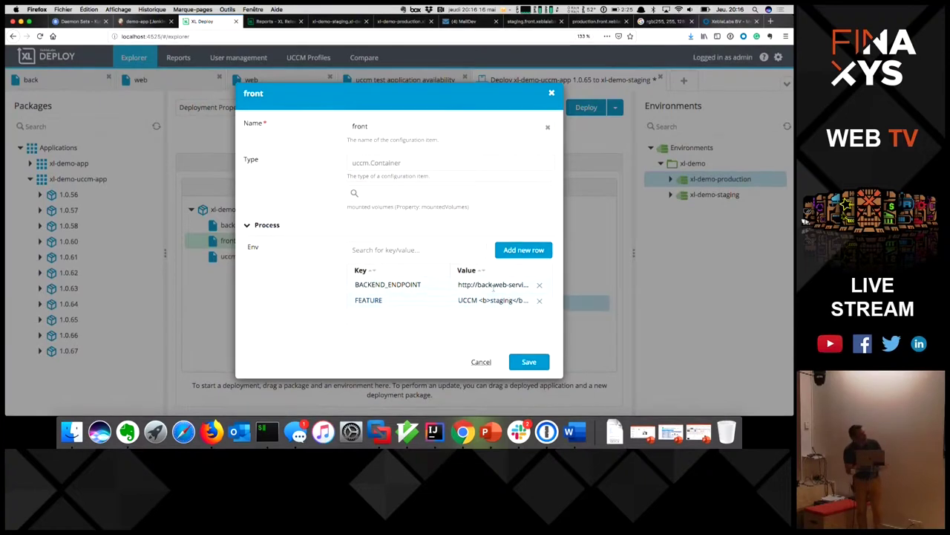
left_click(483, 363)
left_click(541, 106)
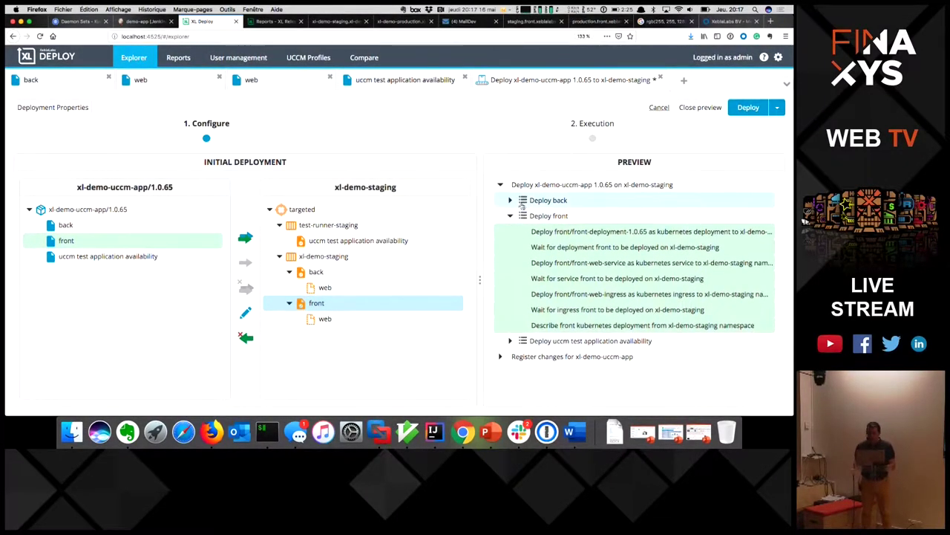
- Expand the Deploy back steps, then open the first front-deployment-1.0.65 step's details
left_click(511, 200)
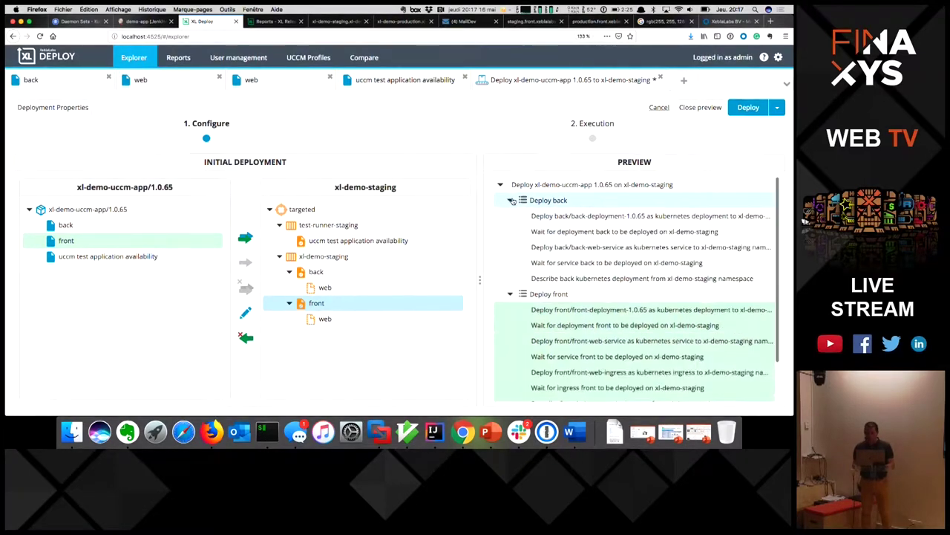
left_click(545, 216)
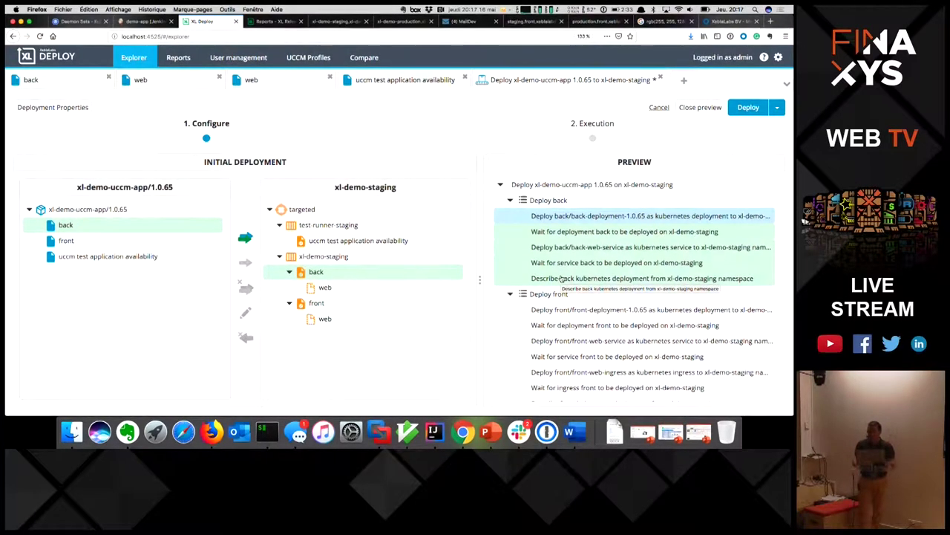
left_click(351, 303)
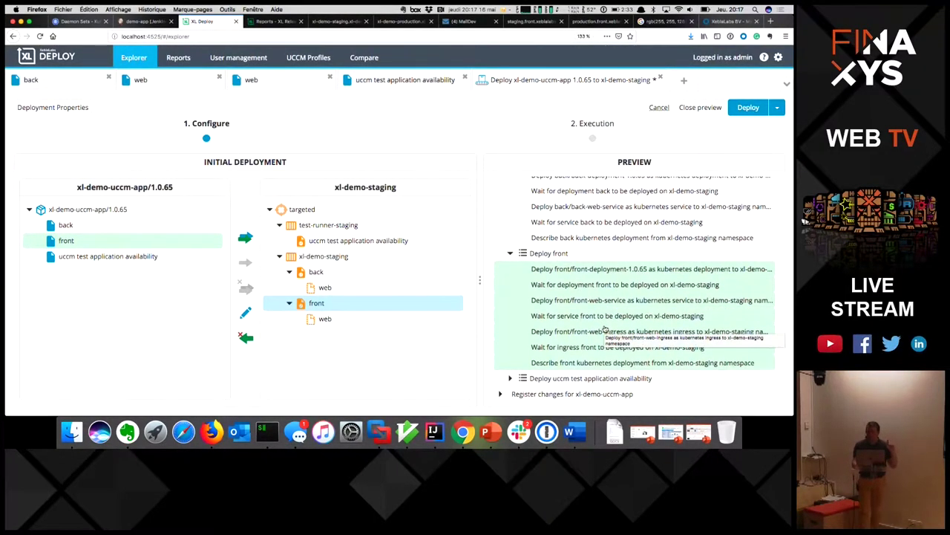
double_click(590, 269)
scroll(505, 257, "up", 5)
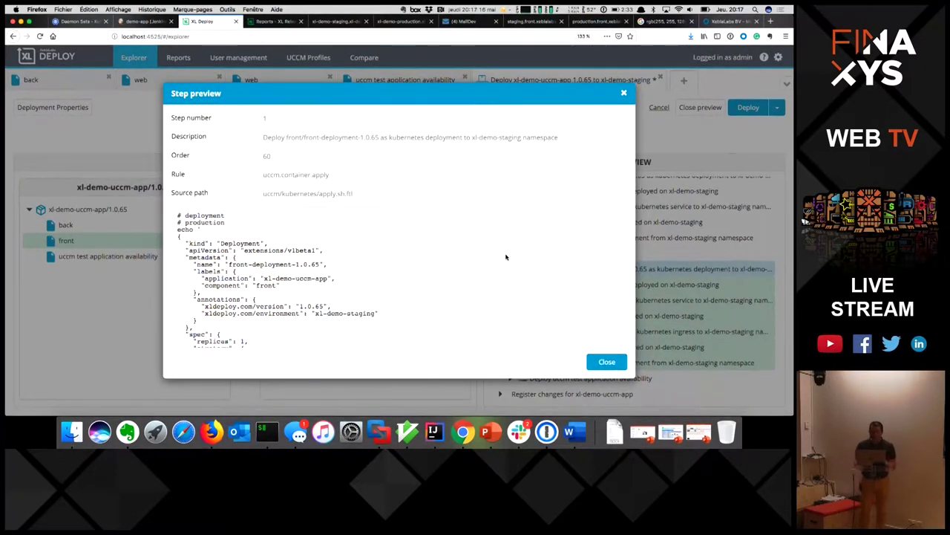
- Review step 1's manifest (xl-demo-frontend:1.0.65 image, xl-demo-staging annotations), then close the details
scroll(506, 257, "down", 1)
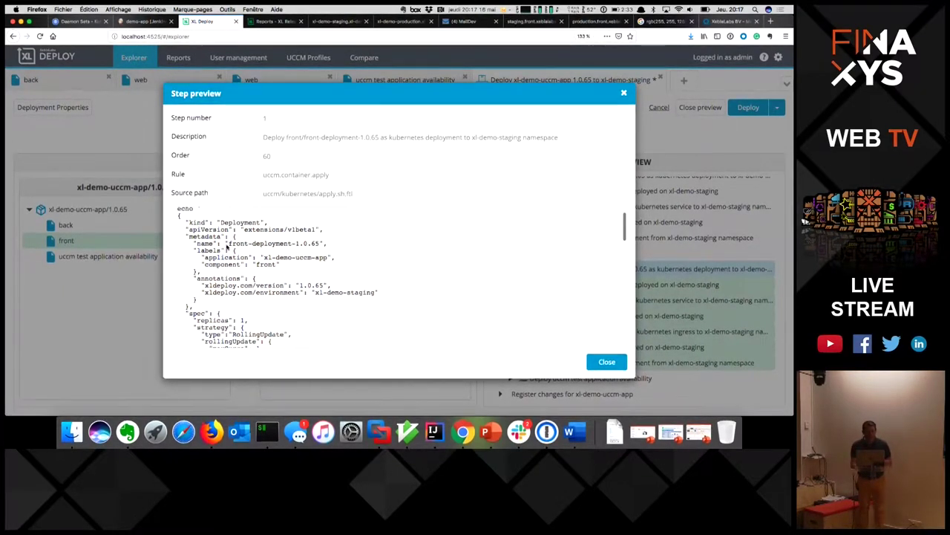
left_click_drag(286, 245, 319, 245)
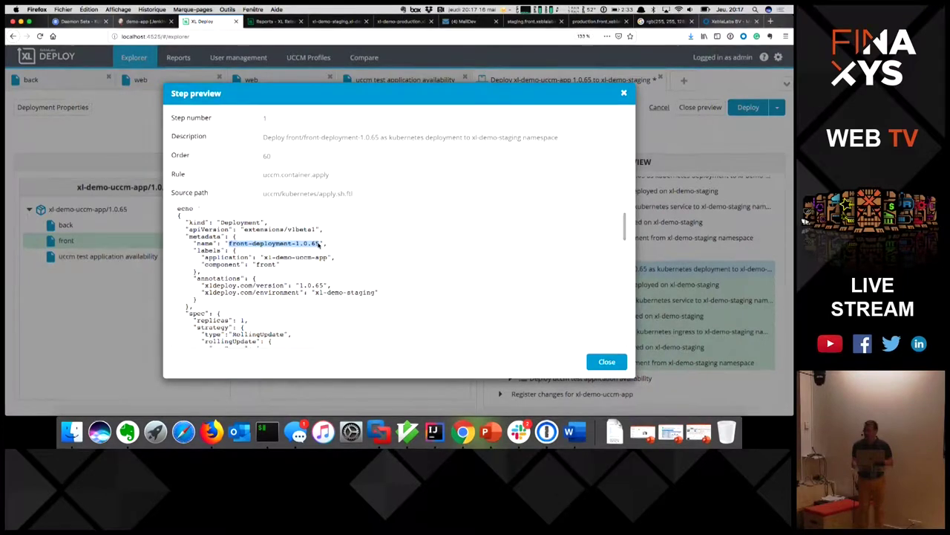
scroll(319, 245, "down", 1)
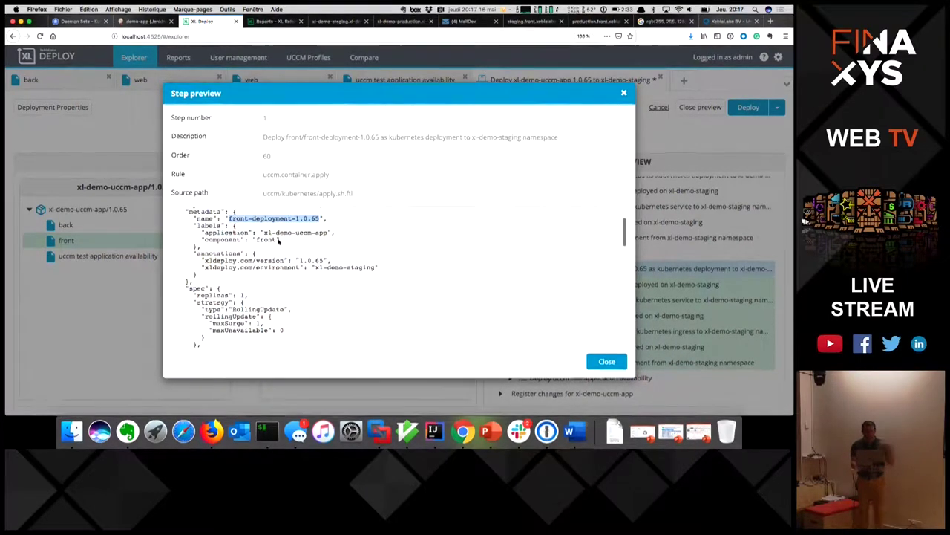
left_click_drag(192, 225, 251, 241)
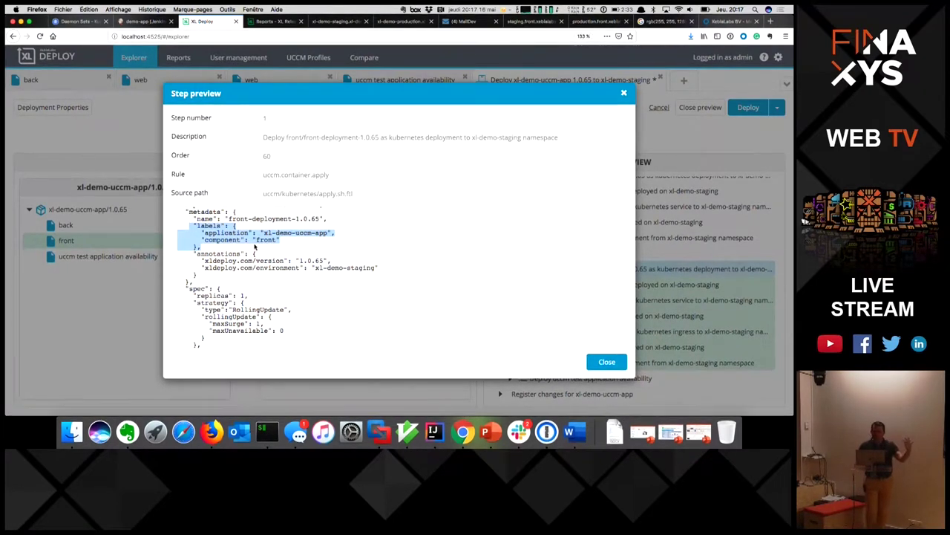
left_click_drag(192, 255, 226, 276)
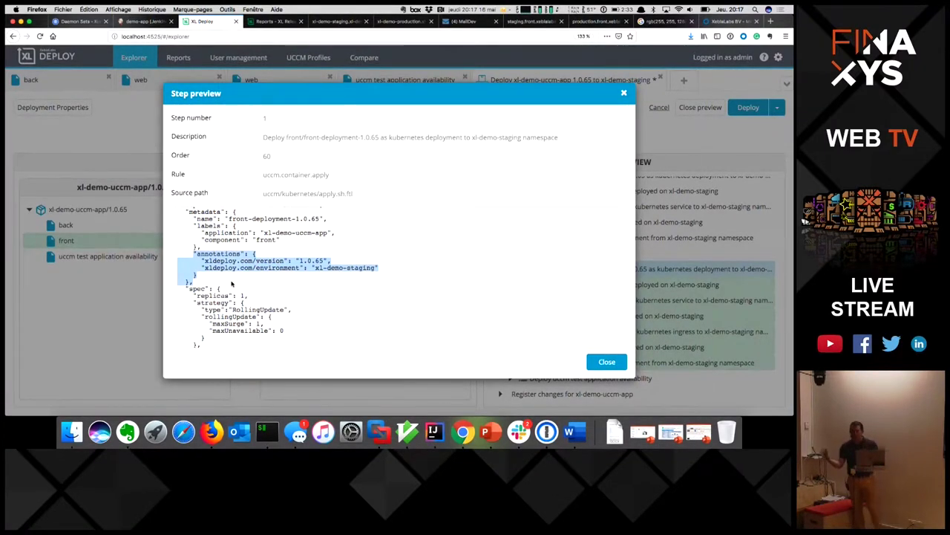
scroll(243, 295, "down", 5)
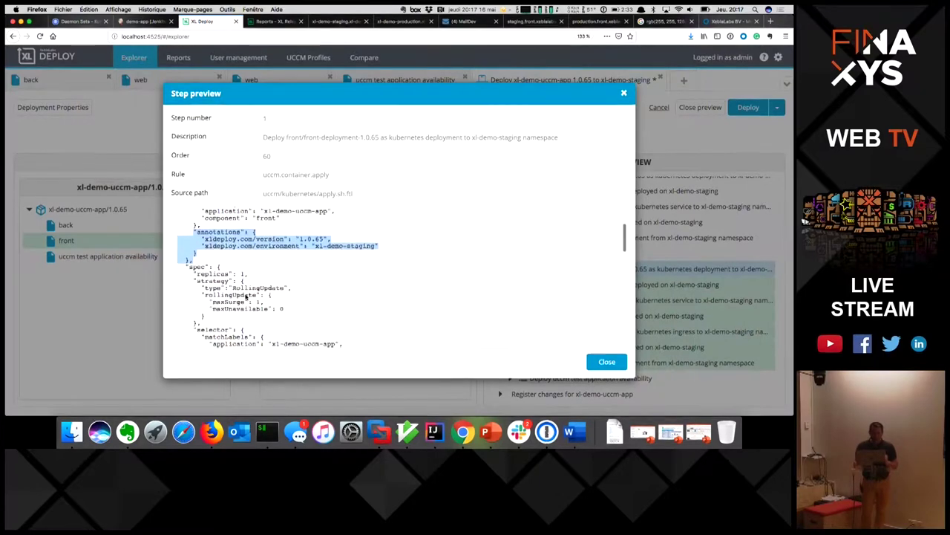
scroll(245, 296, "down", 6)
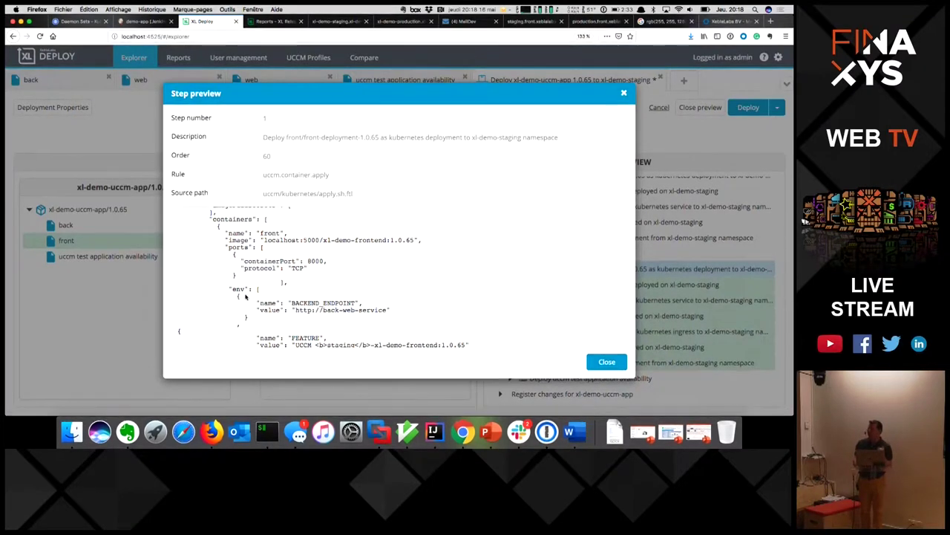
scroll(245, 297, "down", 4)
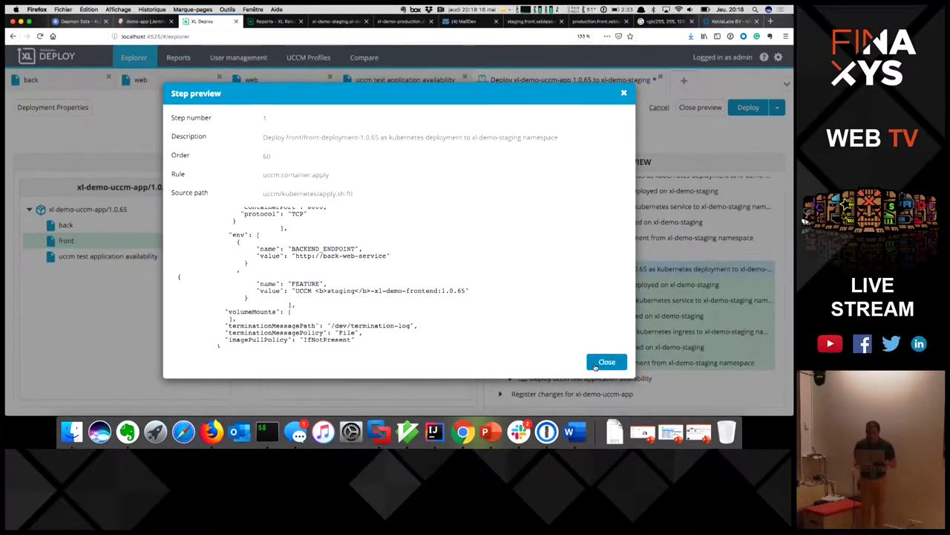
left_click(603, 362)
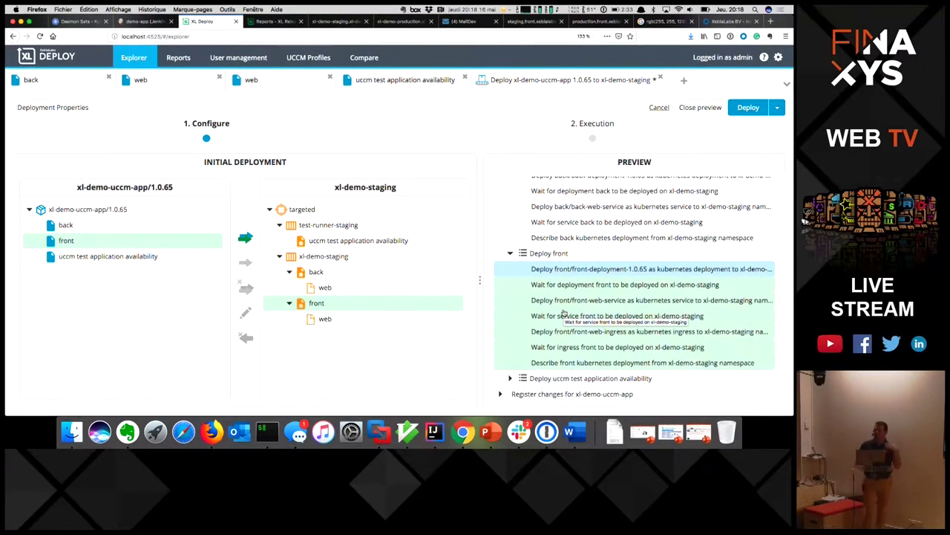
- Start the 1.0.65 staging deployment, expand its front steps, and go to UCCM Profiles
left_click(753, 114)
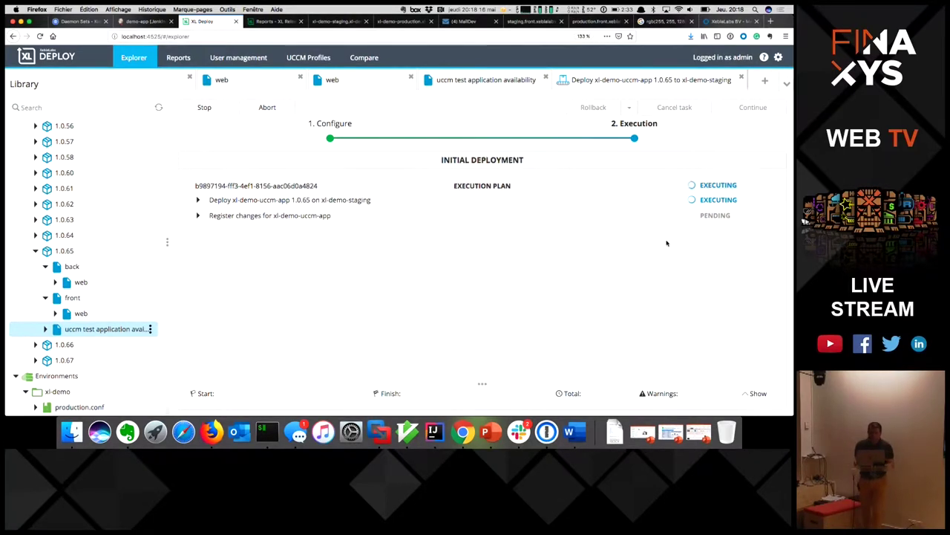
left_click(198, 201)
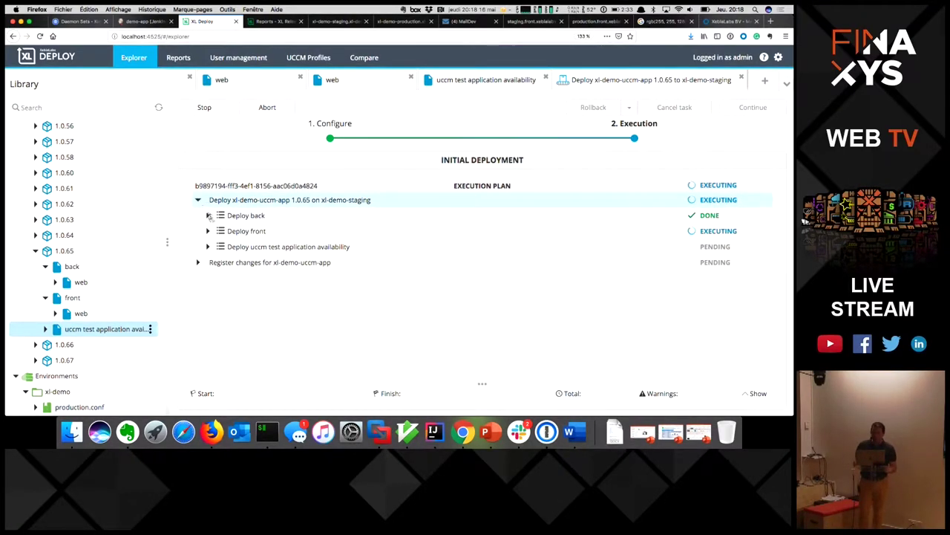
left_click(208, 230)
left_click(209, 215)
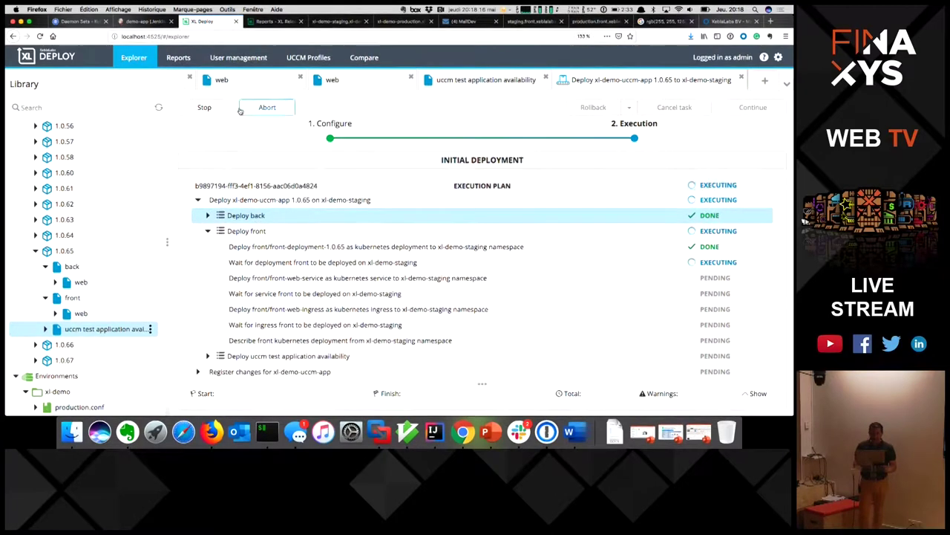
left_click(300, 60)
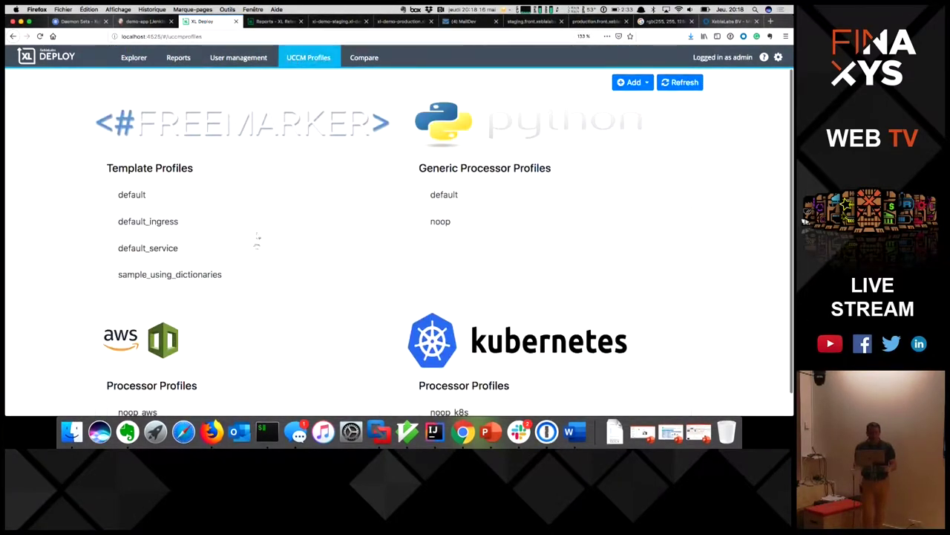
- Review the default template profile's application and version placeholders, then return to the execution plan
left_click(131, 195)
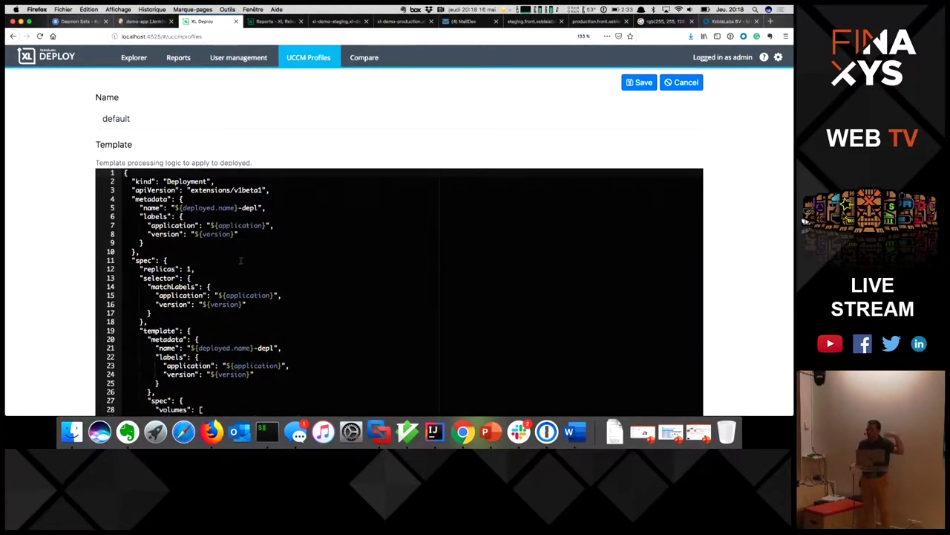
left_click(215, 295)
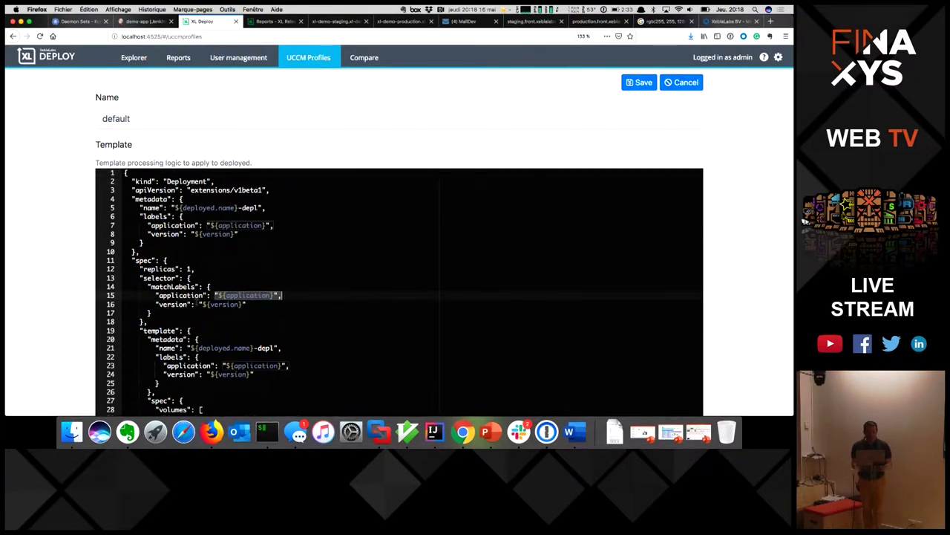
left_click_drag(198, 304, 248, 304)
left_click_drag(189, 347, 254, 348)
scroll(266, 347, "down", 4)
scroll(267, 346, "down", 3)
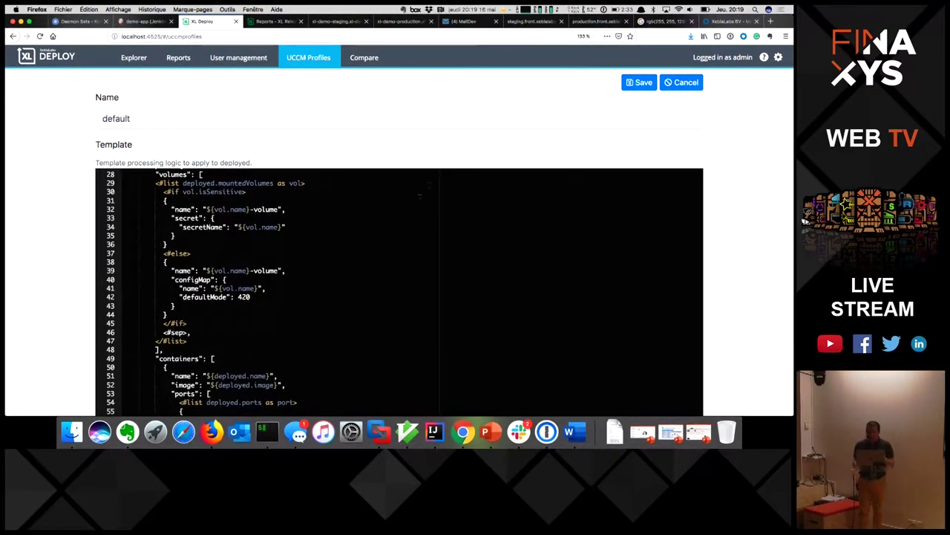
left_click(142, 57)
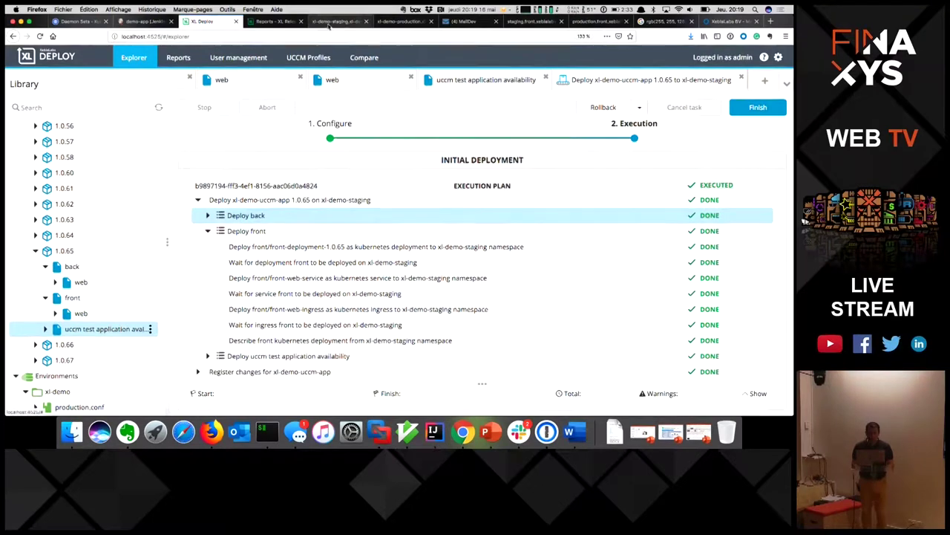
- Reload the staging site to confirm UCCM 1.0.65, then recall the xld.sh command in iTerm
left_click(338, 21)
left_click(38, 39)
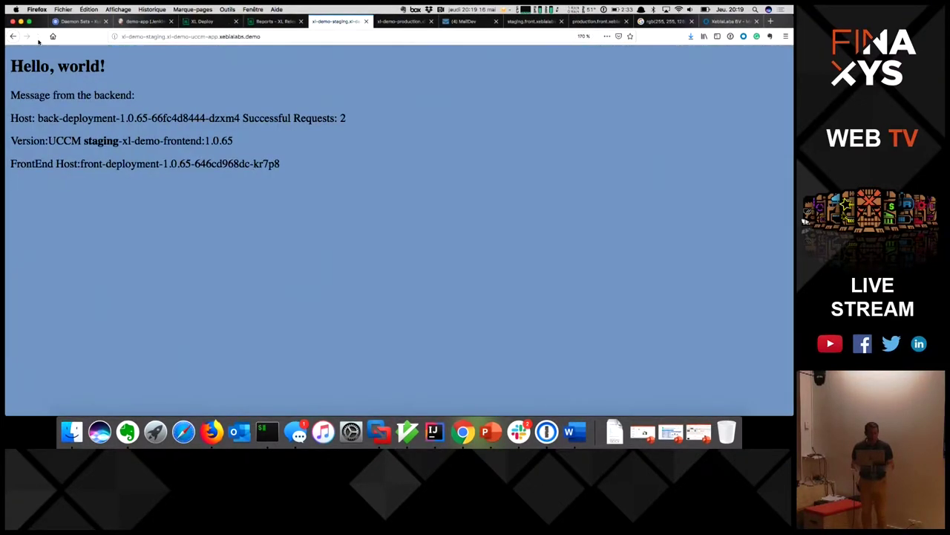
left_click(38, 41)
left_click(38, 39)
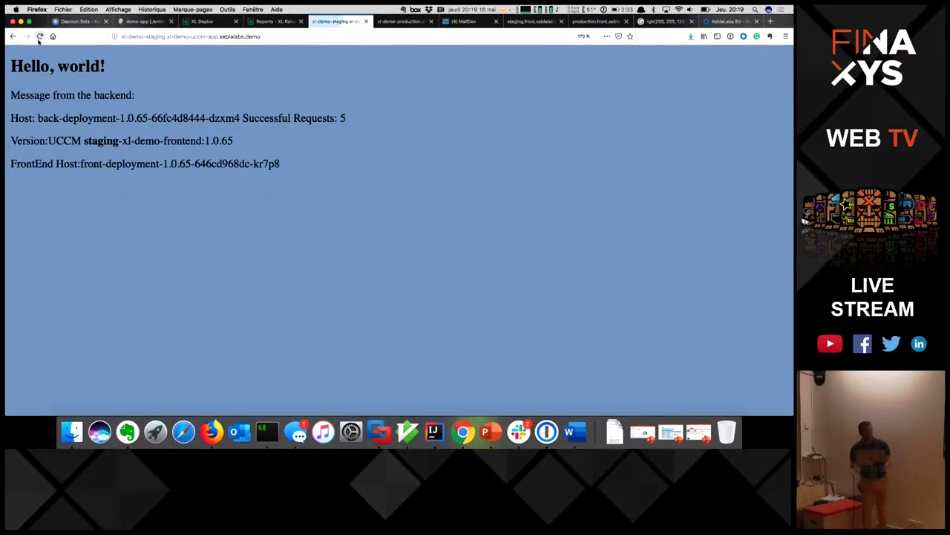
left_click(204, 21)
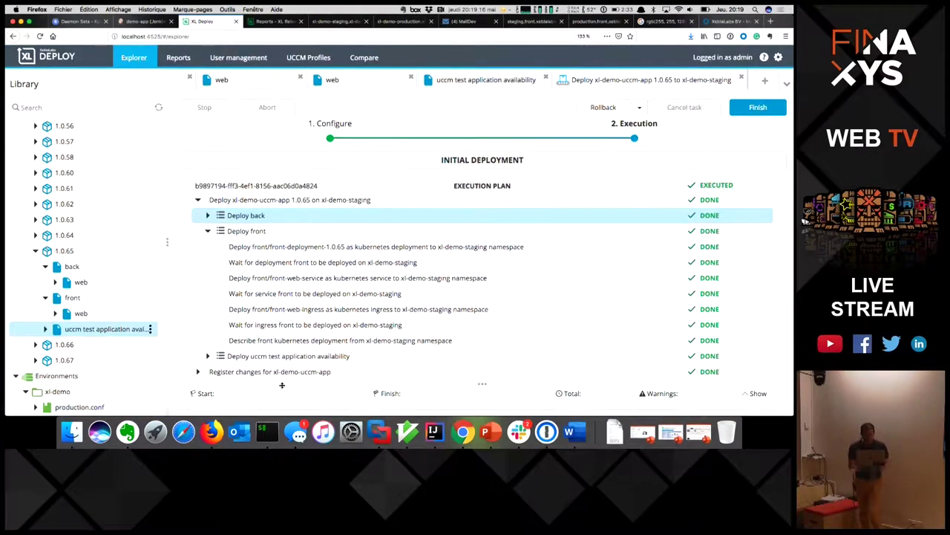
left_click(267, 431)
key("Up")
key("Up")
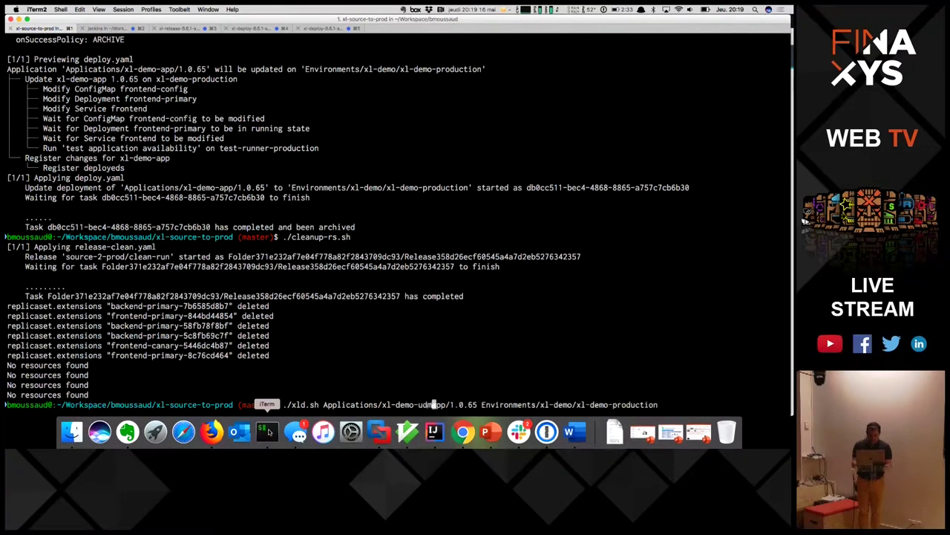
- Run xld.sh to deploy xl-demo-uccm-app 1.0.65 to xl-demo-production, then return to Firefox
type("uccm-")
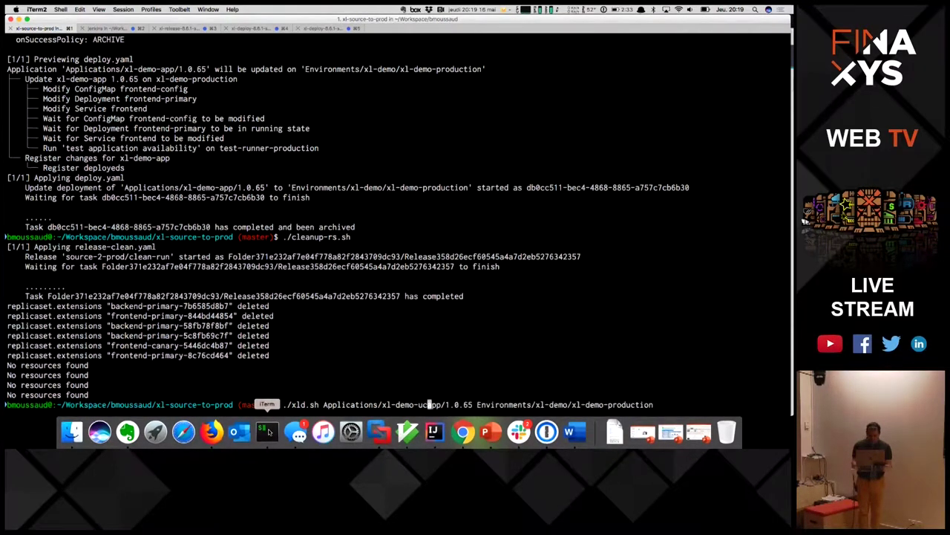
key("Return")
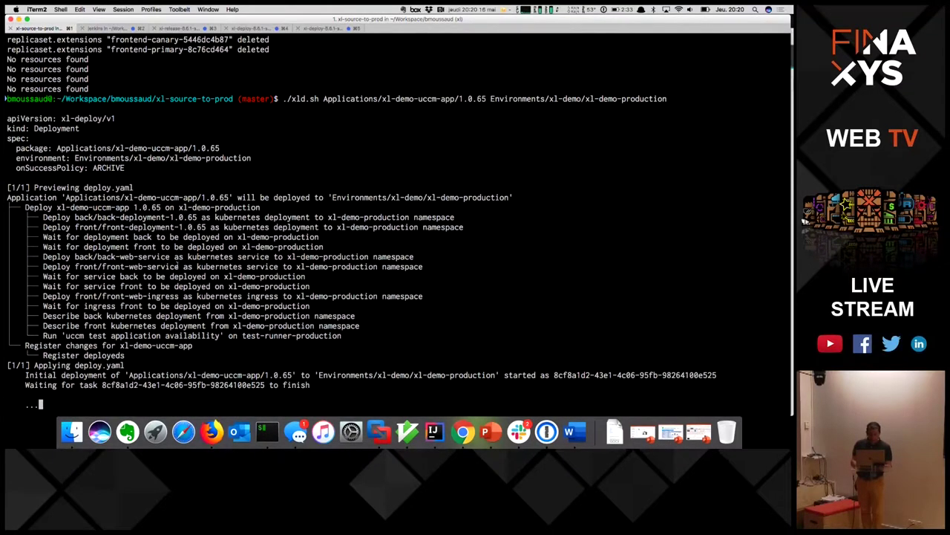
key("super+Tab")
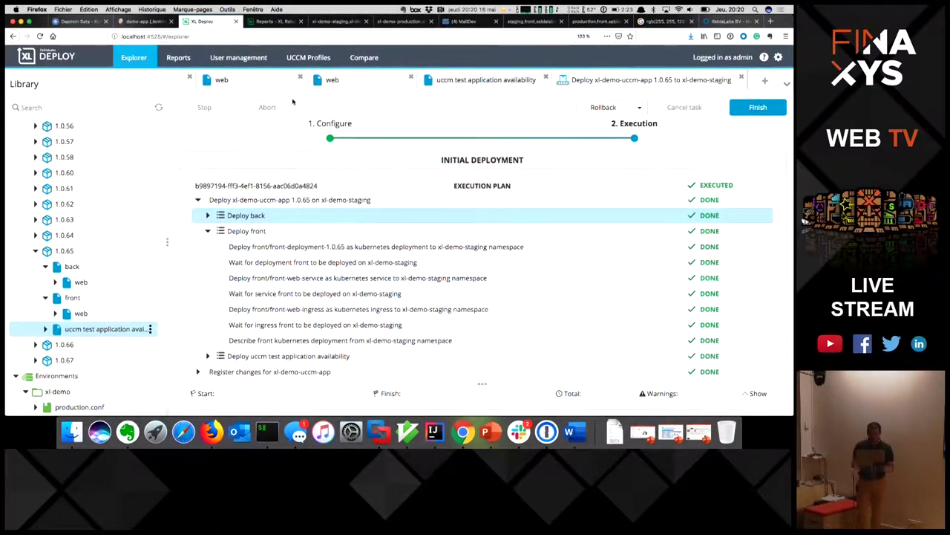
- Reload the xl-demo-production site several times to confirm it serves UCCM 1.0.65
left_click(389, 23)
left_click(40, 36)
left_click(40, 36)
left_click(39, 36)
left_click(39, 36)
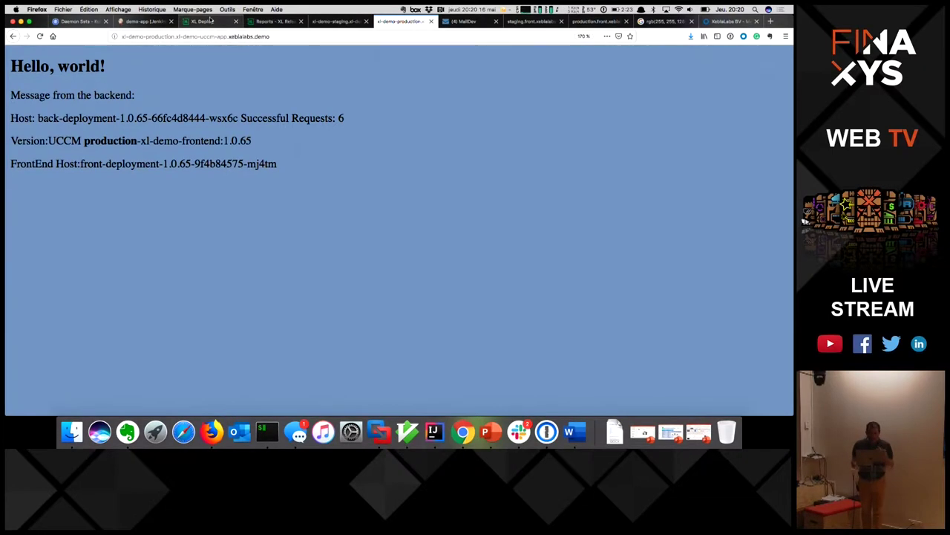
- Finish and close the completed staging deployment in XL Deploy
left_click(211, 22)
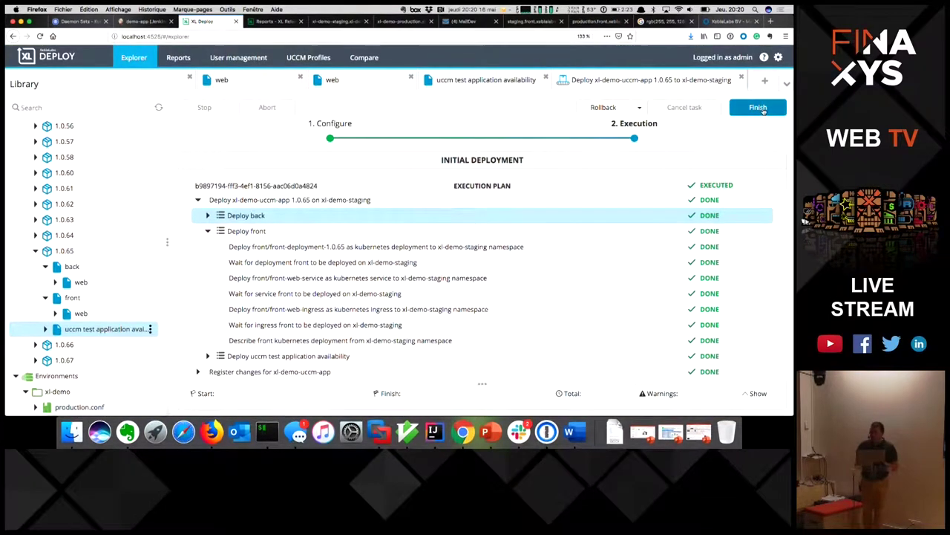
left_click(757, 107)
scroll(137, 269, "down", 2)
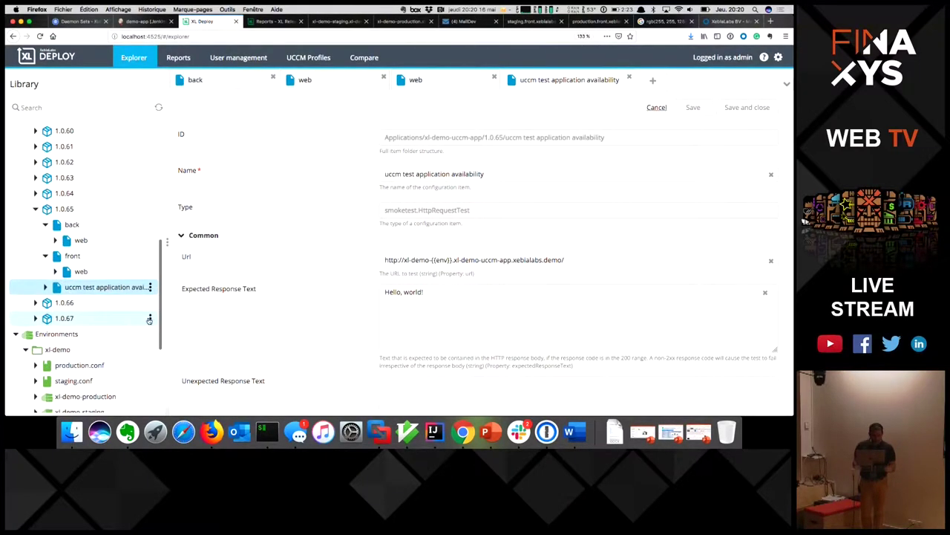
- Set up deploying xl-demo-uccm-app 1.0.67 to xl-demo-production and continue to Configure
left_click(150, 318)
left_click(182, 181)
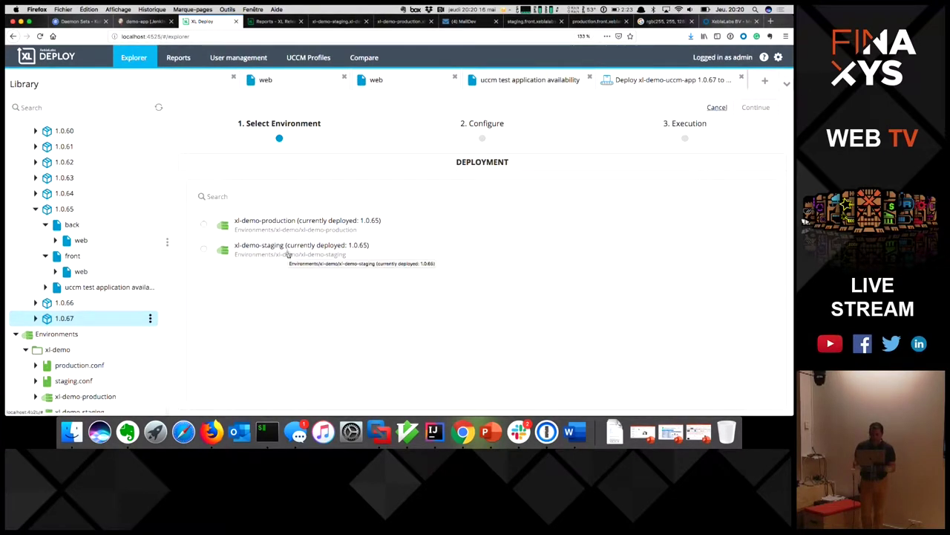
left_click(297, 223)
left_click(751, 109)
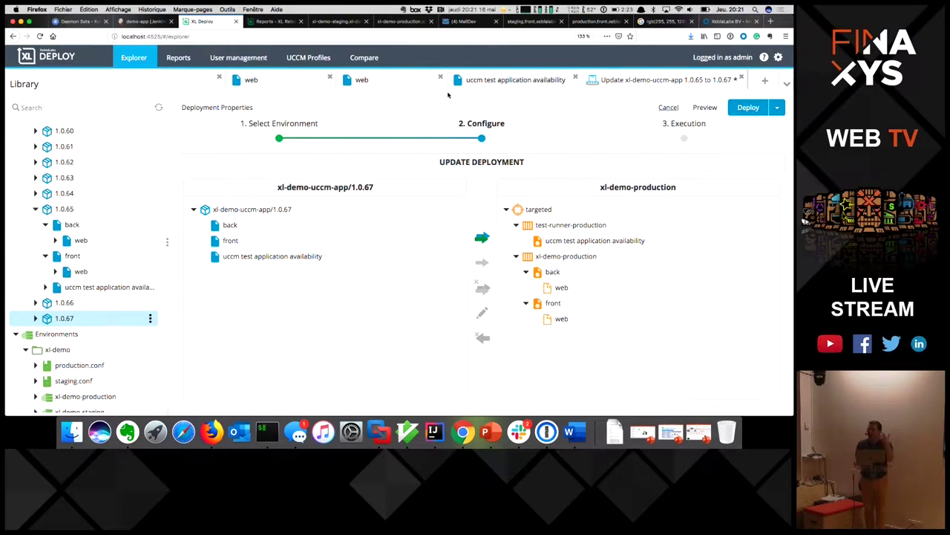
- Add the k8s-progressive-group orchestrator to the deployment properties, save, and preview the plan
left_click(208, 108)
left_click(371, 177)
left_click(369, 190)
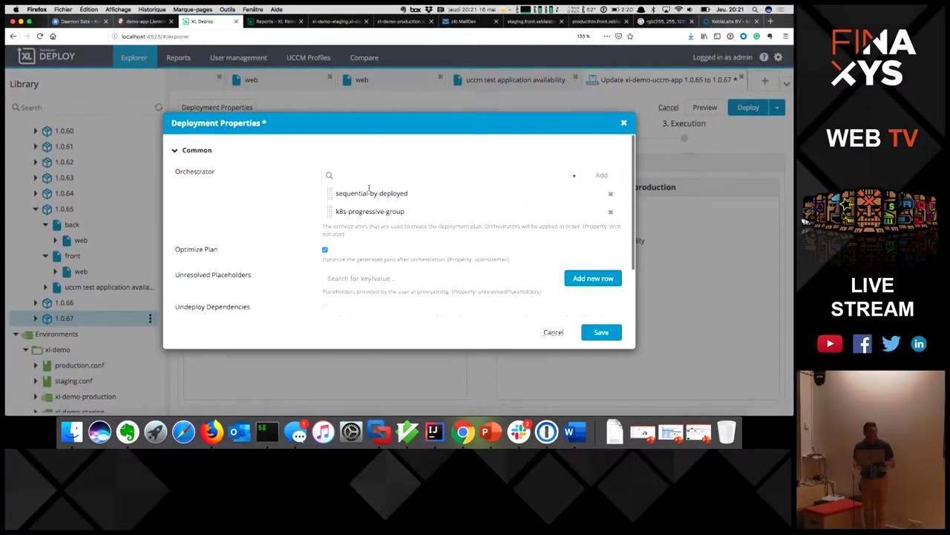
left_click(594, 333)
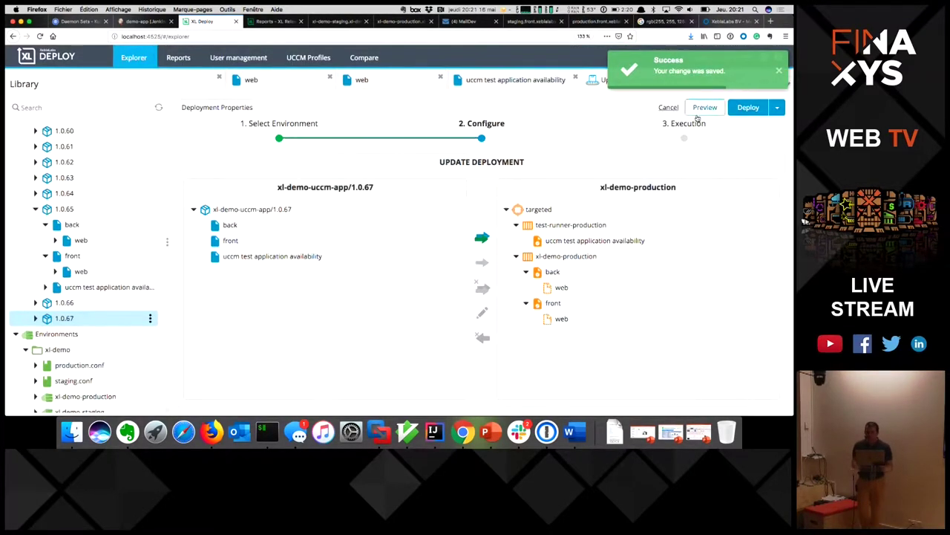
left_click(697, 116)
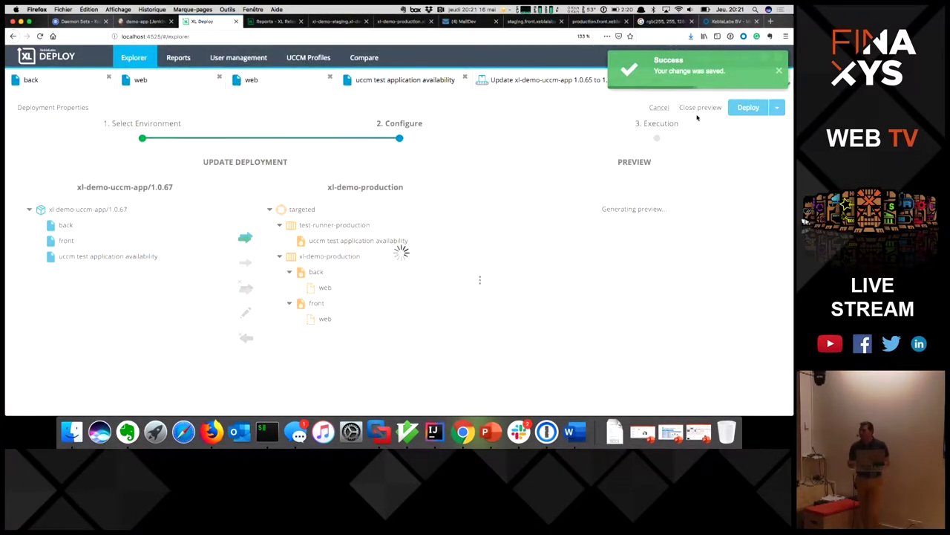
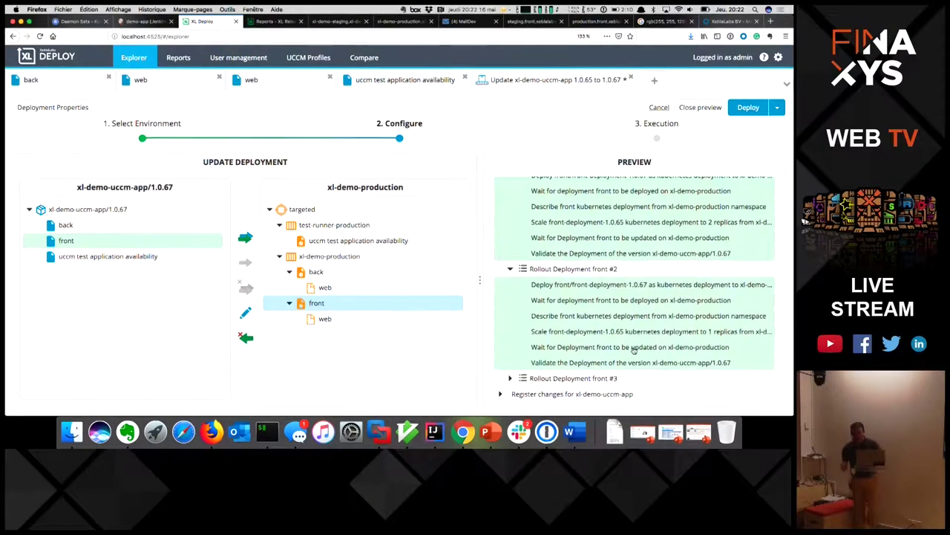
- Inspect the rollout's validation step, then start the xl-demo-uccm-app 1.0.67 deployment to xl-demo-production
left_click(659, 252)
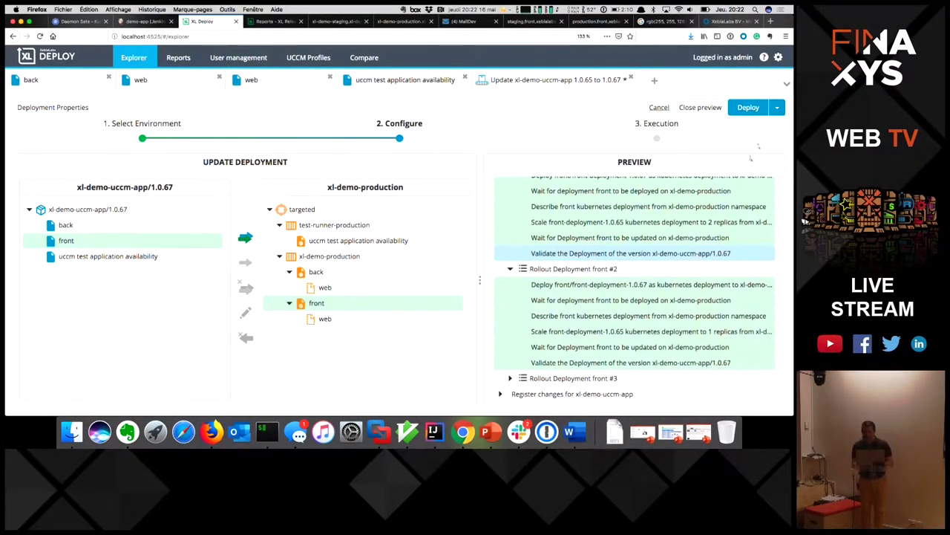
left_click(749, 109)
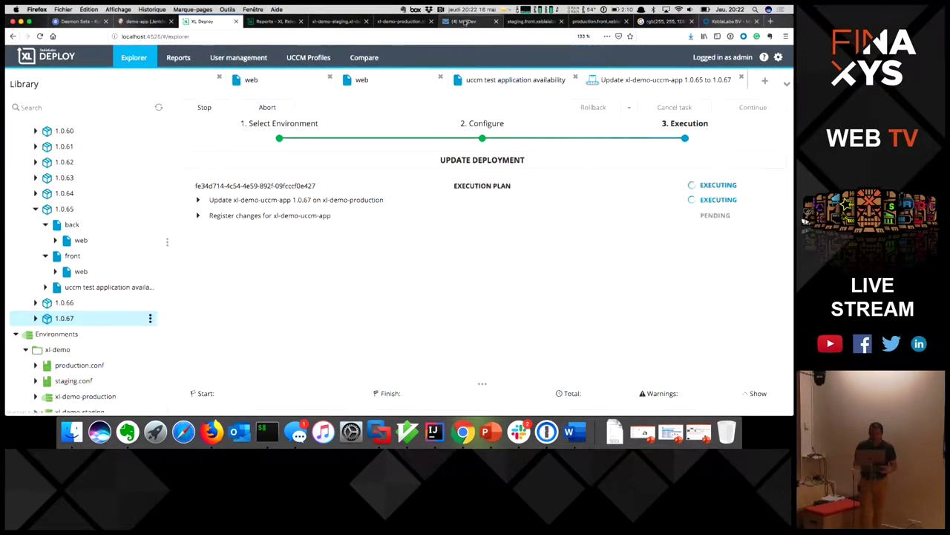
- Check MailDev, review Rollout Deployment front #1's sub-tasks until validation pauses, then return to MailDev for the validation email
left_click(465, 21)
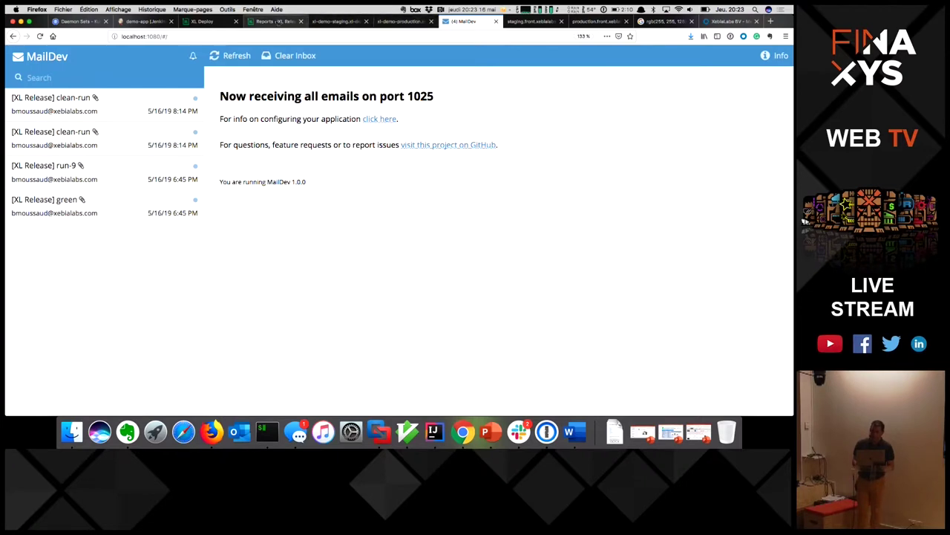
left_click(202, 21)
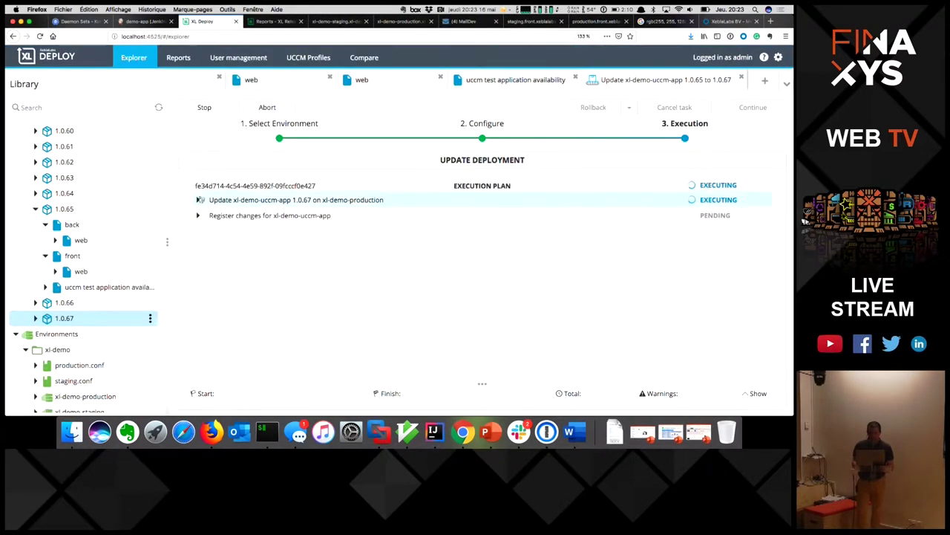
left_click(198, 200)
left_click(208, 231)
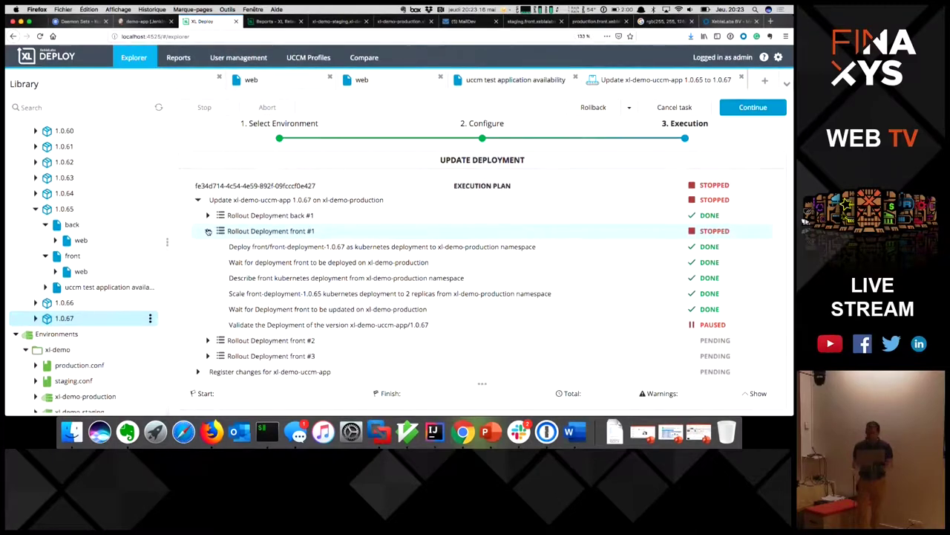
left_click(208, 230)
left_click(468, 24)
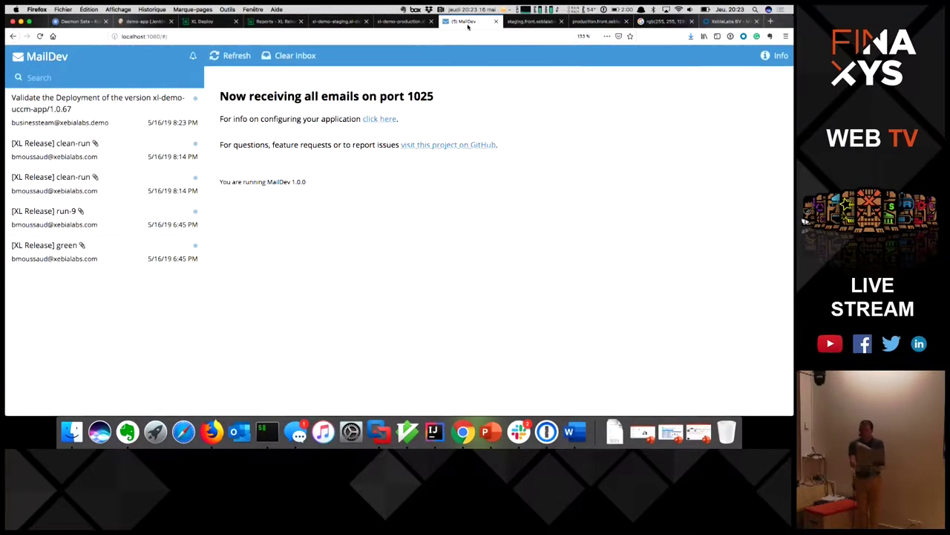
- Read the 'Validate the Deployment…' email, then view the xl-demo-production site, still on frontend 1.0.65
left_click(107, 110)
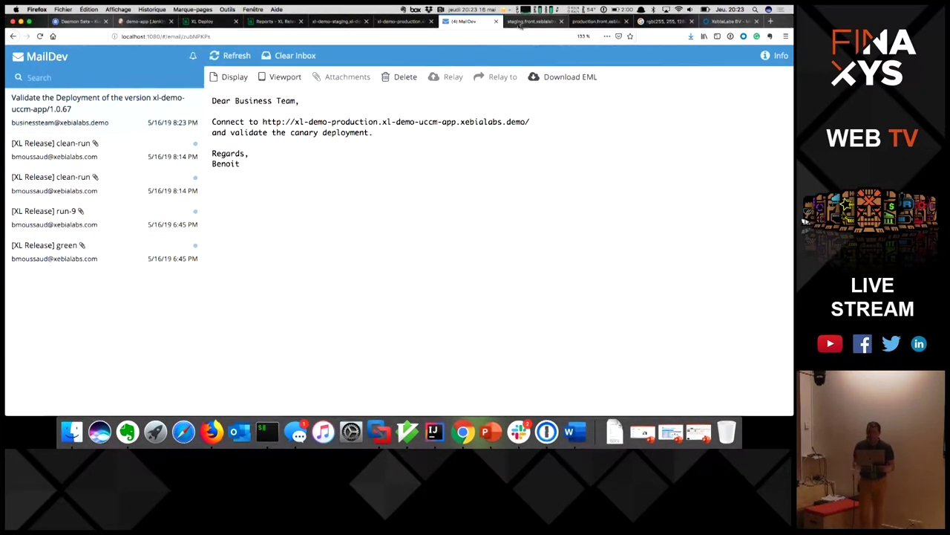
left_click(401, 19)
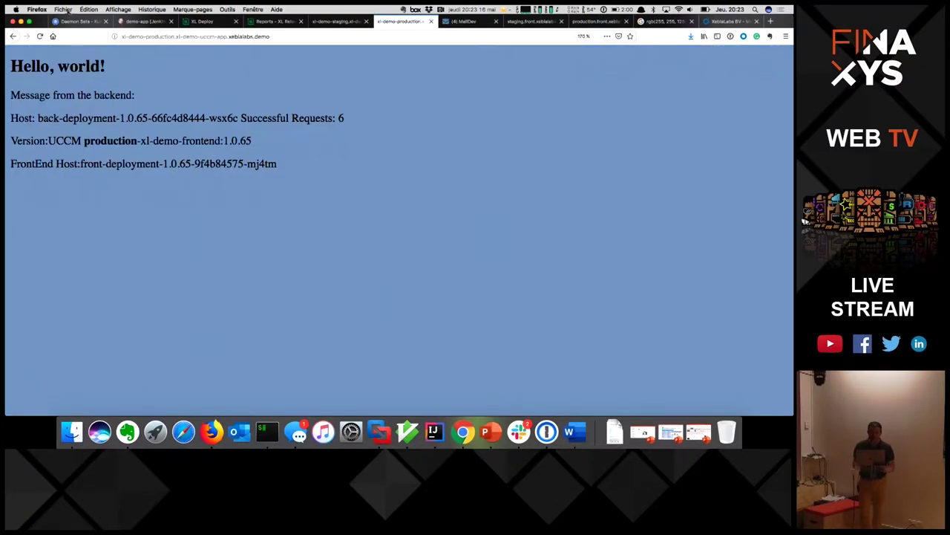
- Reload the production page to see backend 1.0.67 with frontend 1.0.65, then return to XL Deploy
left_click(39, 37)
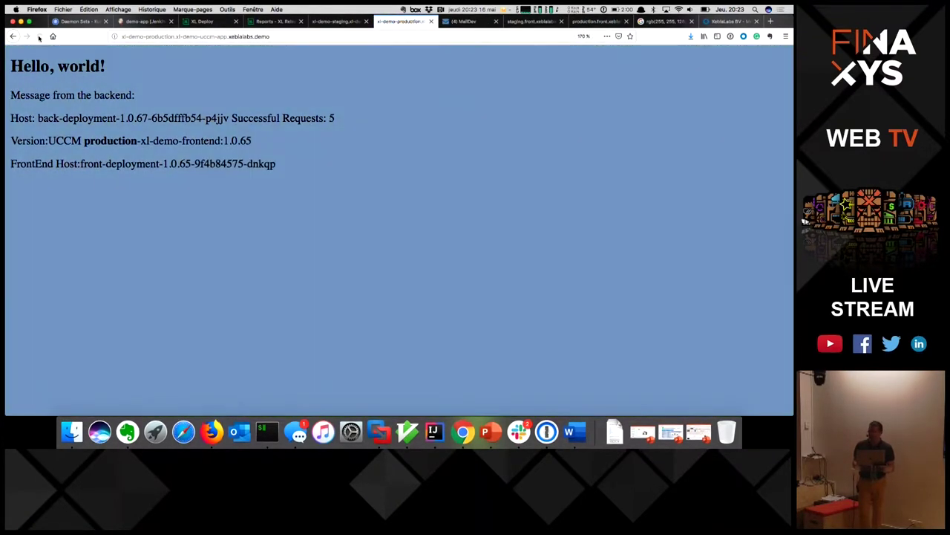
left_click(39, 36)
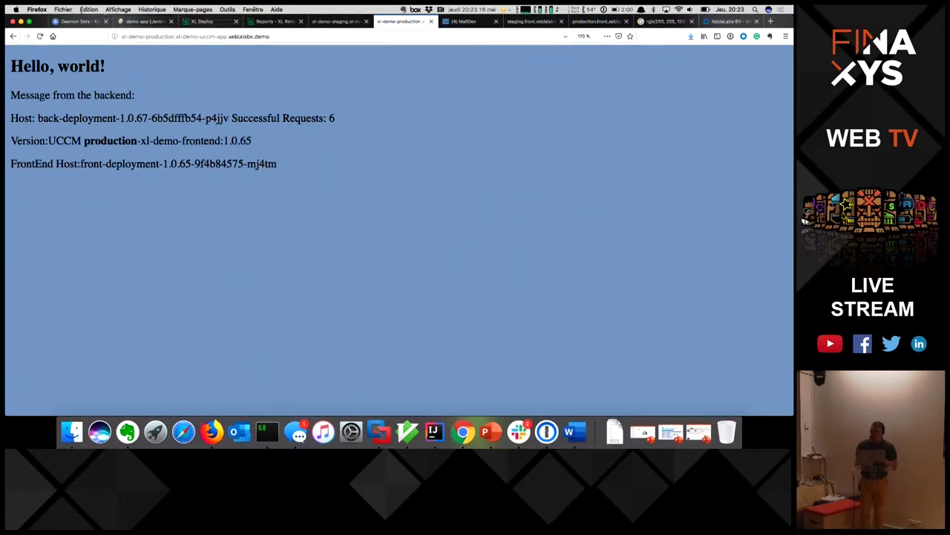
key("super+3")
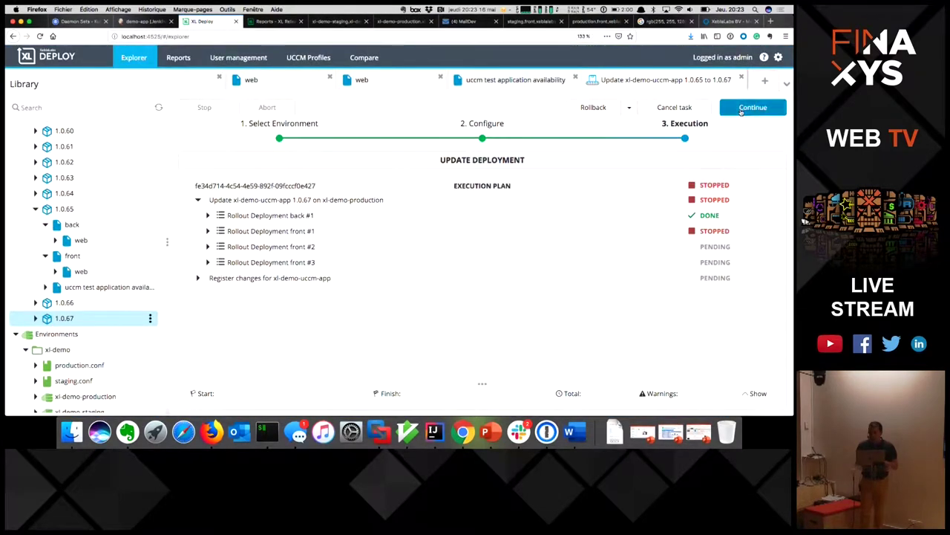
- Continue the paused rollout past front #1, then view the second 1.0.67 validation email in MailDev
left_click(753, 108)
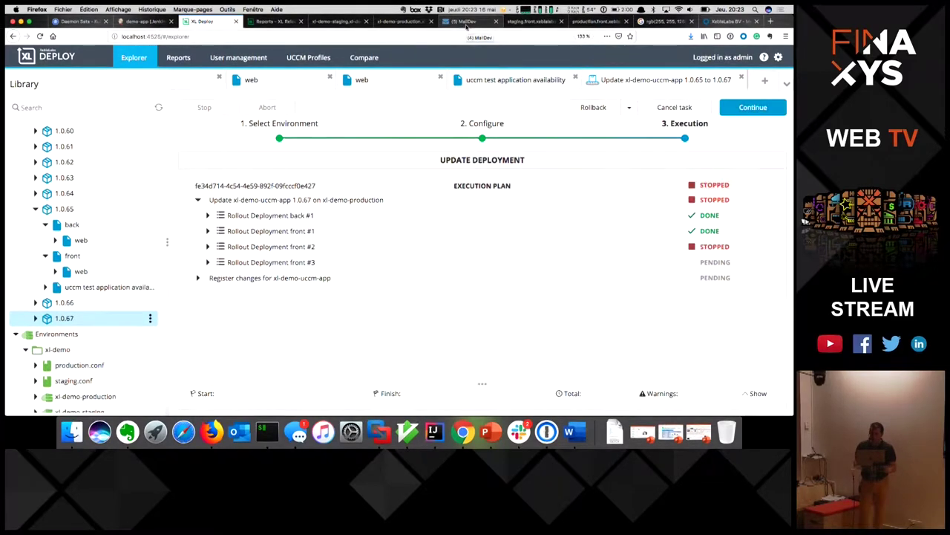
left_click(466, 22)
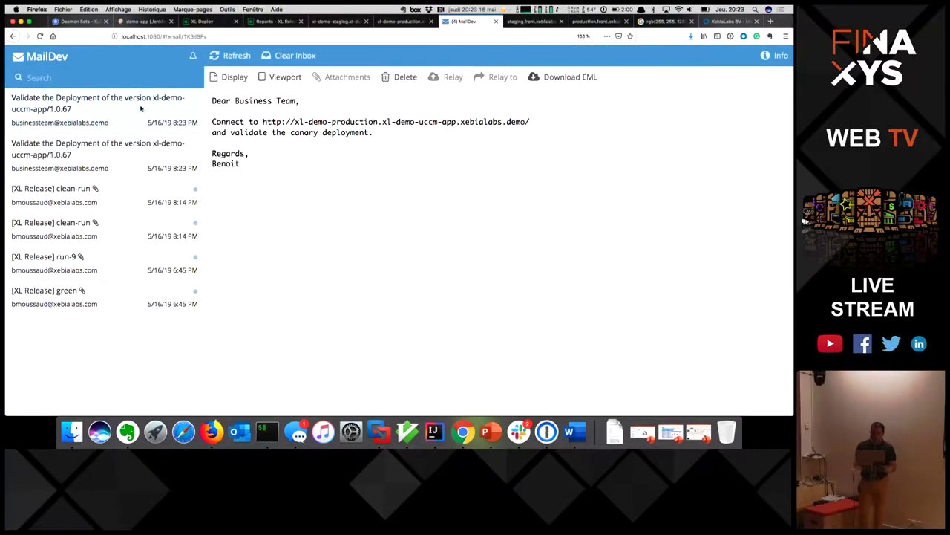
- Reload the production page repeatedly to see blue 1.0.65 and green 1.0.67 frontends alternate, then return to XL Deploy
left_click(407, 22)
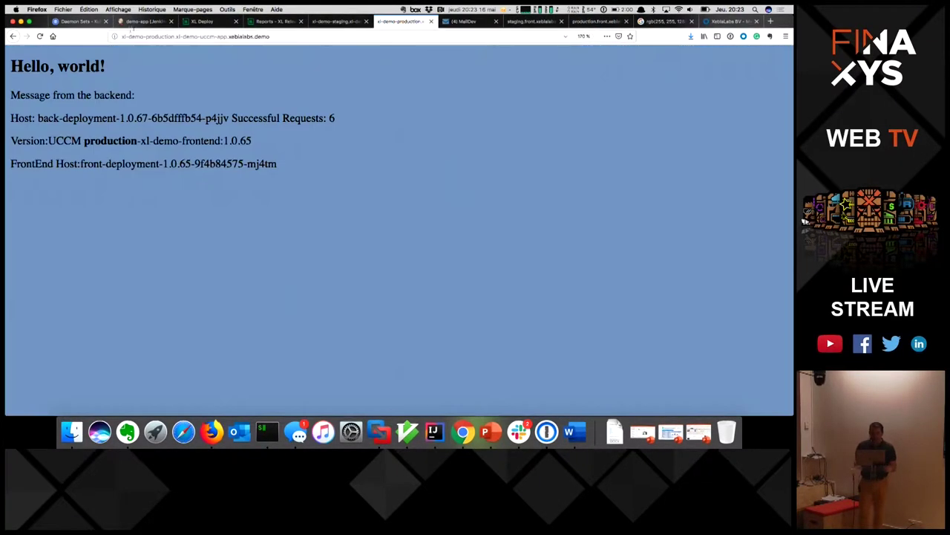
left_click(39, 35)
left_click(39, 35)
left_click(39, 36)
left_click(39, 35)
left_click(39, 35)
left_click(39, 36)
left_click(39, 36)
left_click(39, 35)
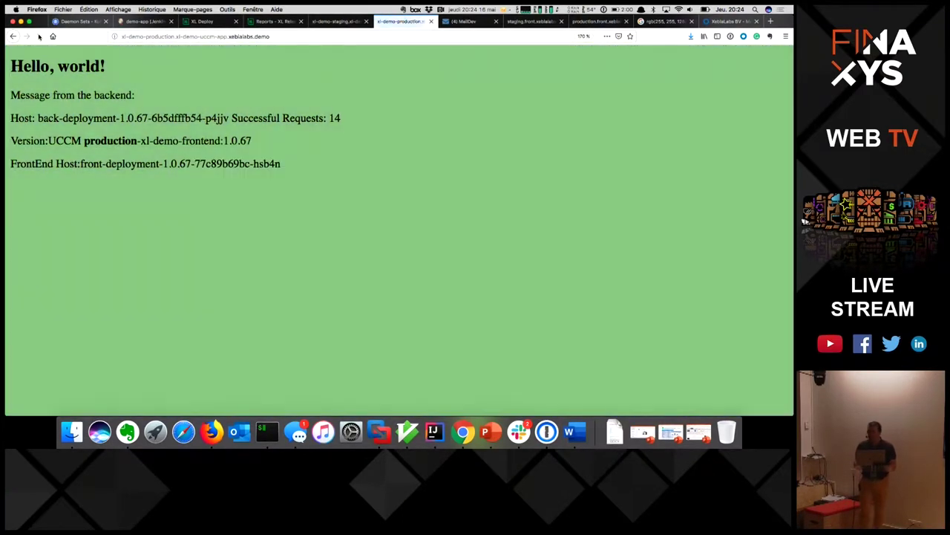
left_click(199, 22)
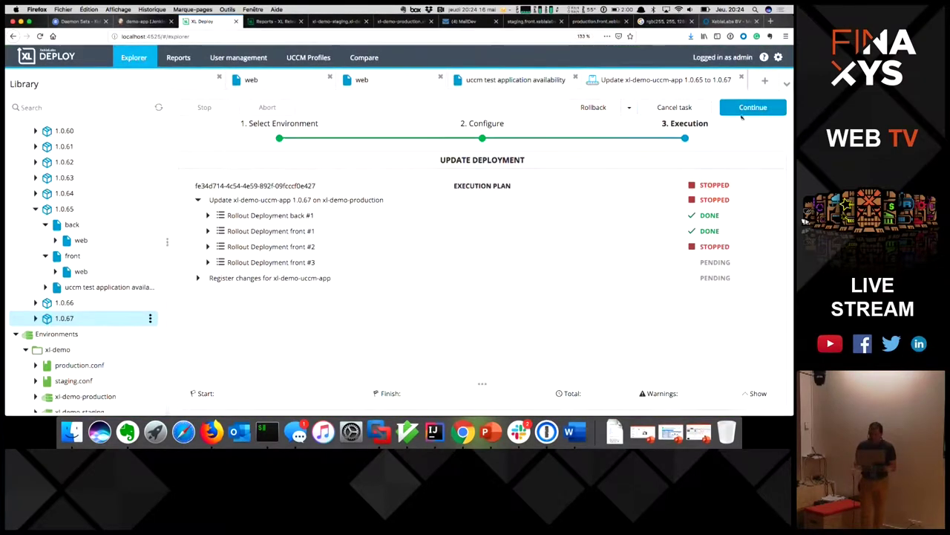
- Continue the rollout until every step is DONE and EXECUTED, then view the production site on 1.0.67
left_click(752, 107)
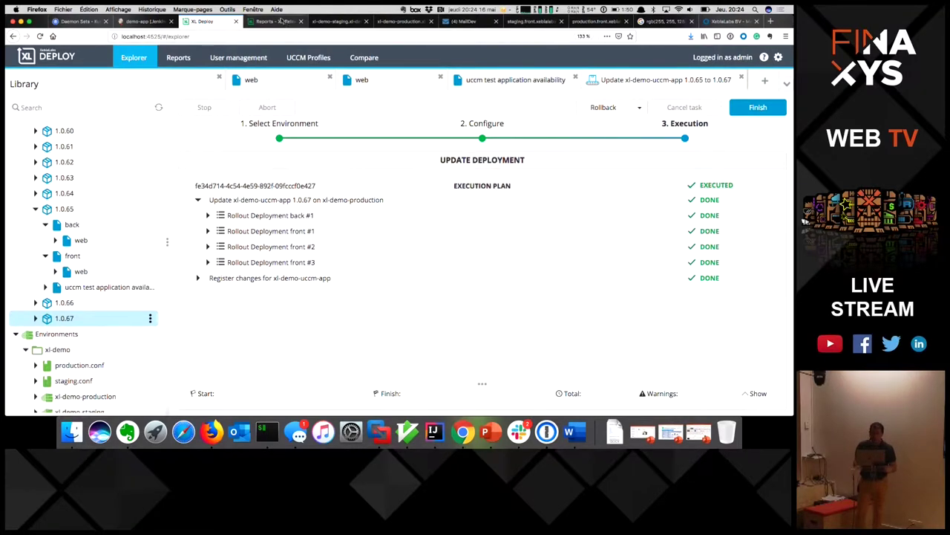
left_click(395, 21)
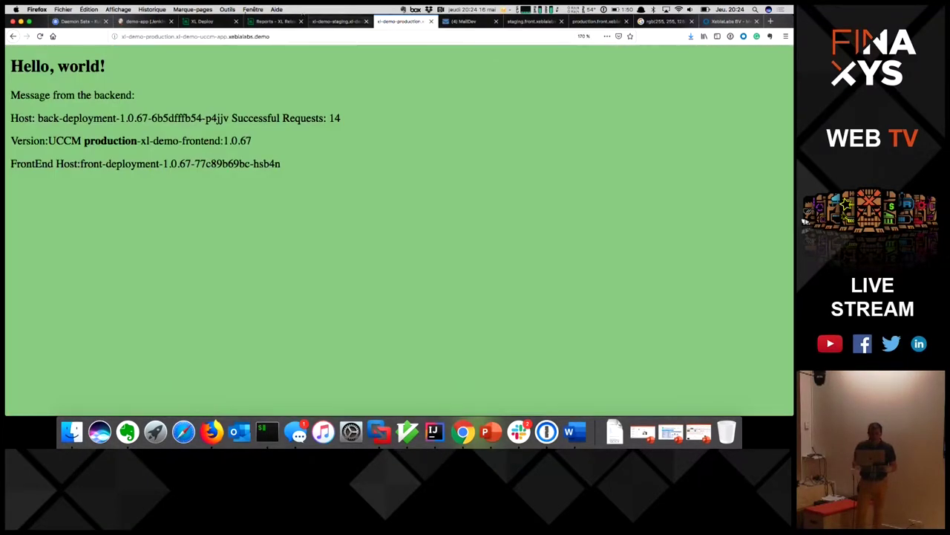
- Reload production to confirm only 1.0.67 is served, then return to the finished XL Deploy update
left_click(39, 37)
left_click(39, 36)
left_click(39, 37)
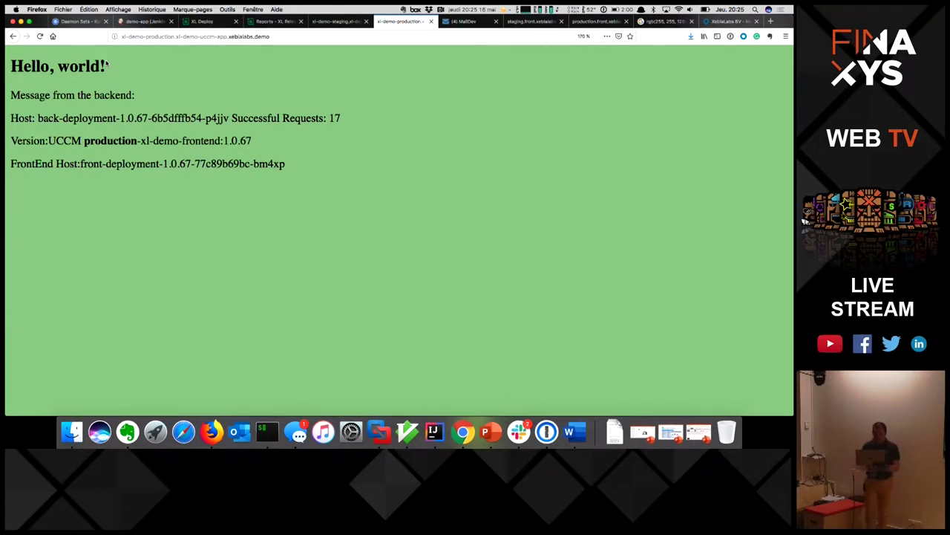
left_click(269, 21)
left_click(202, 21)
- Roll back xl-demo-uccm-app to 1.0.65 on xl-demo-production, then switch to the XL Release reports tab
left_click(605, 108)
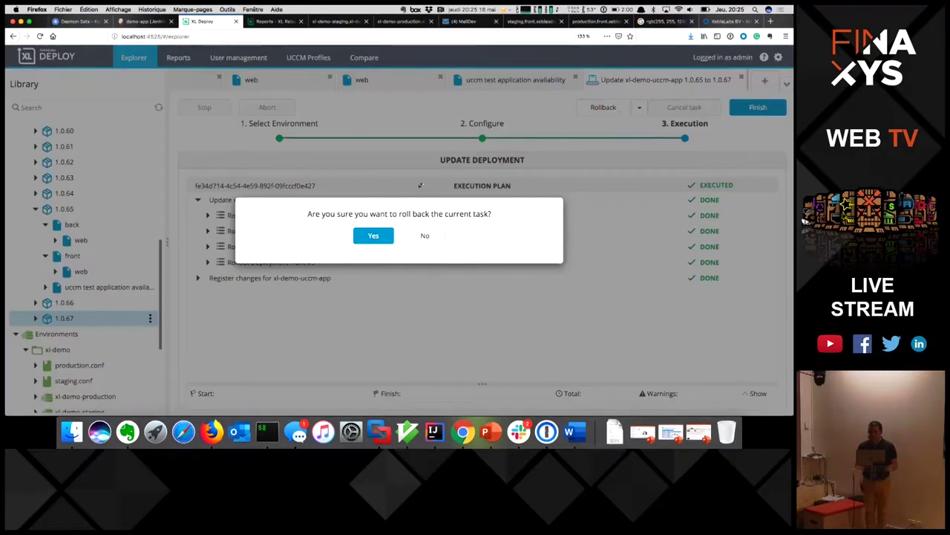
left_click(373, 236)
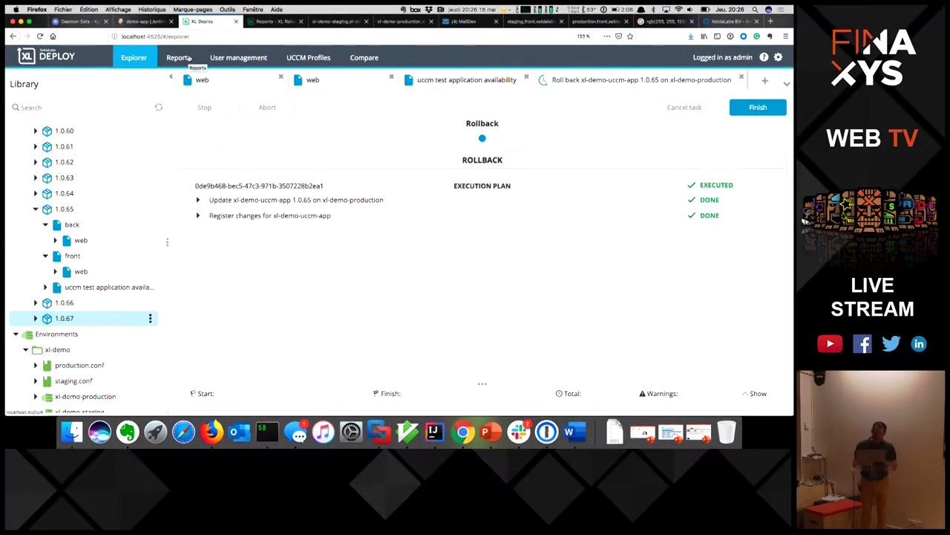
key("ctrl+Tab")
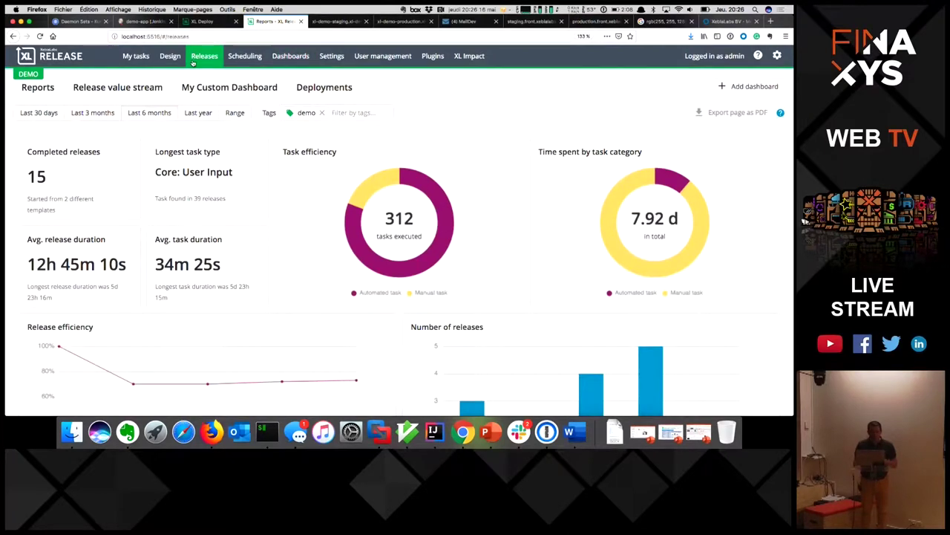
- Go from the reports dashboard (15 completed releases) to the Releases list
left_click(195, 60)
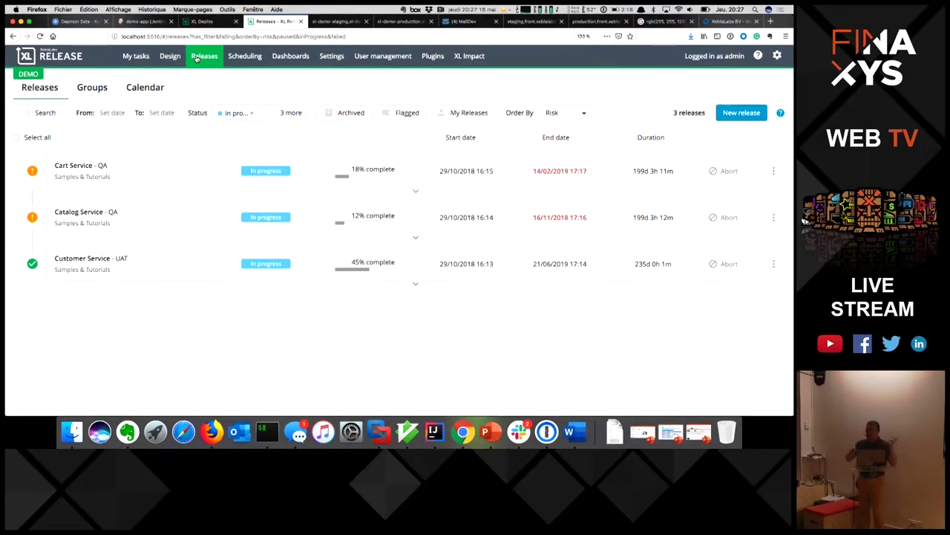
- Open the 'A PetPortal Release' template from the PetPortal folder in Design to view its Build, Test, QA and Run phases
left_click(170, 54)
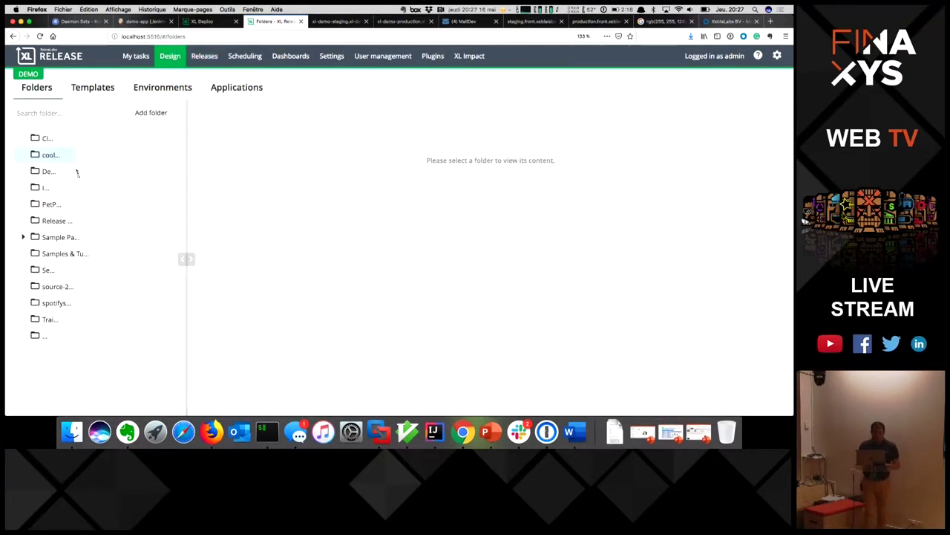
left_click(68, 203)
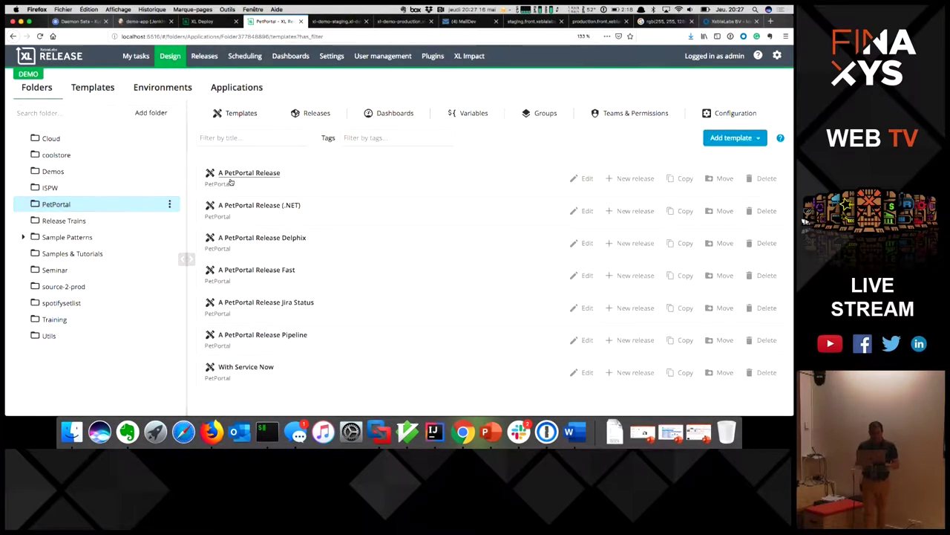
left_click(230, 178)
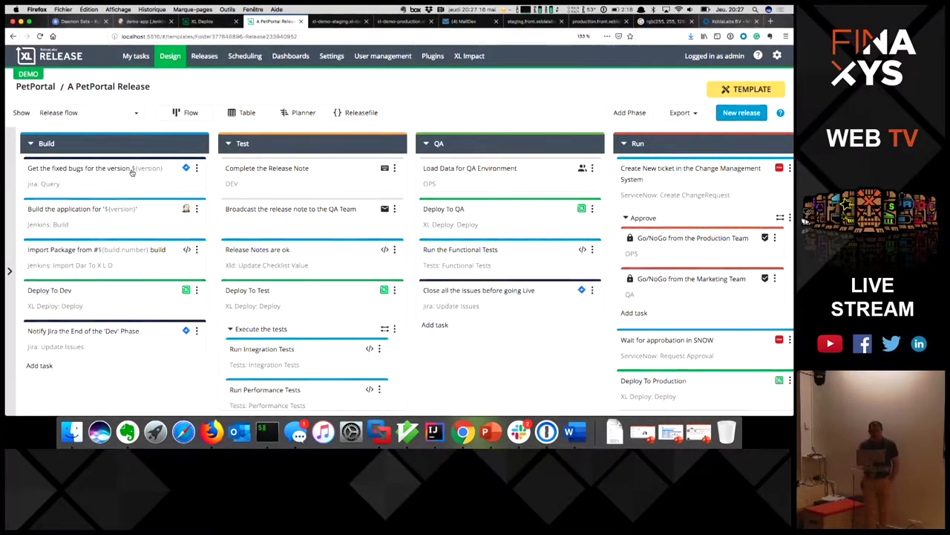
left_click(132, 170)
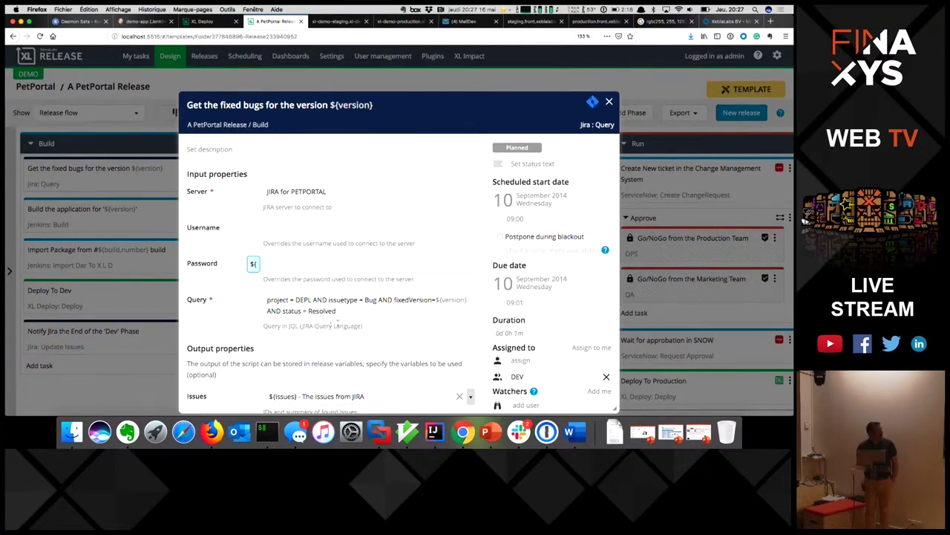
scroll(317, 321, "down", 3)
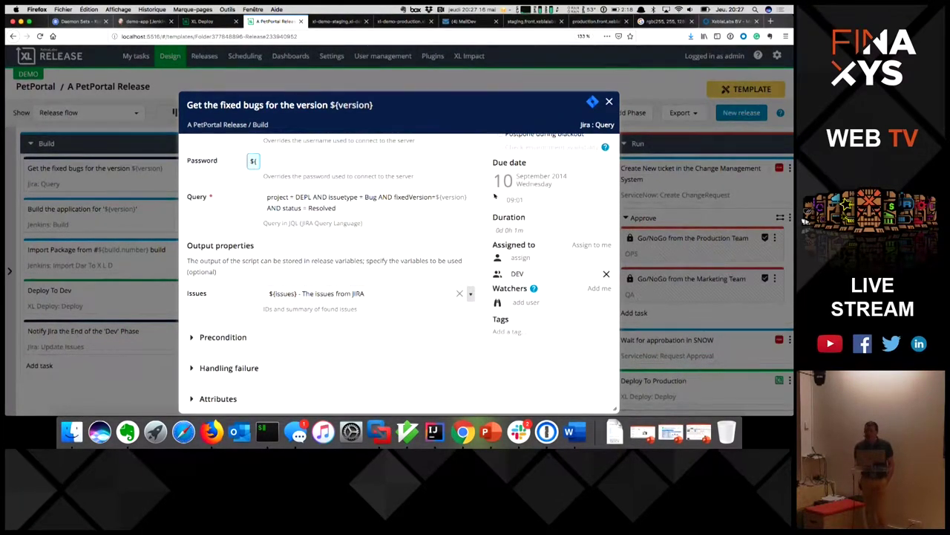
left_click(609, 102)
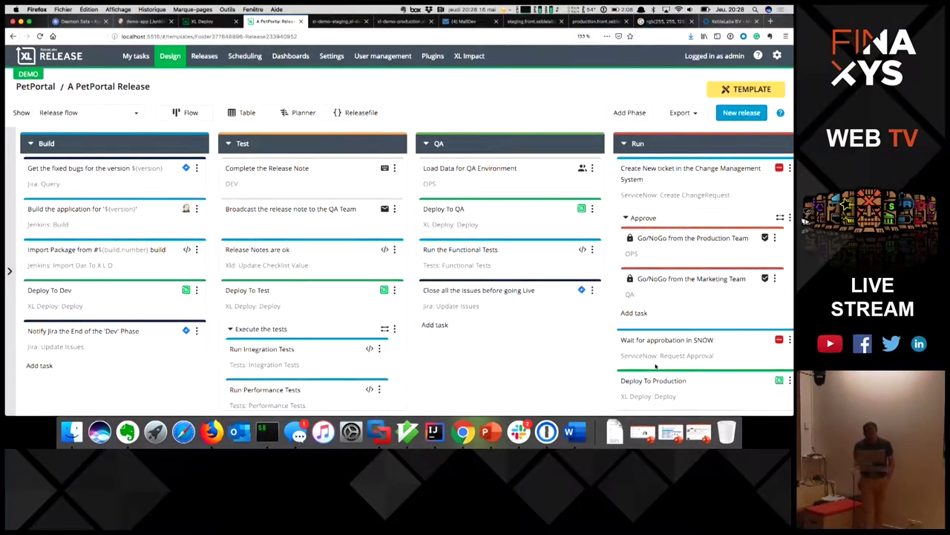
scroll(339, 380, "down", 2)
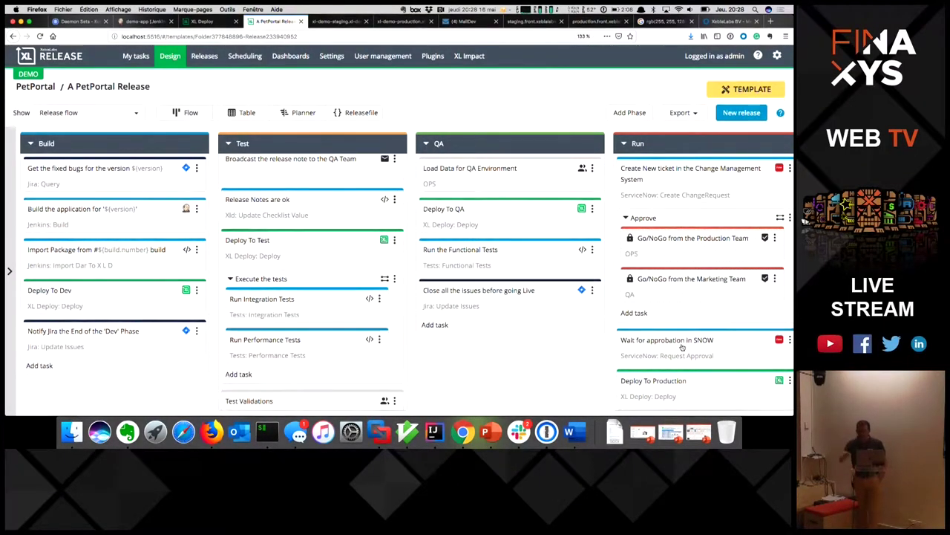
scroll(682, 347, "down", 2)
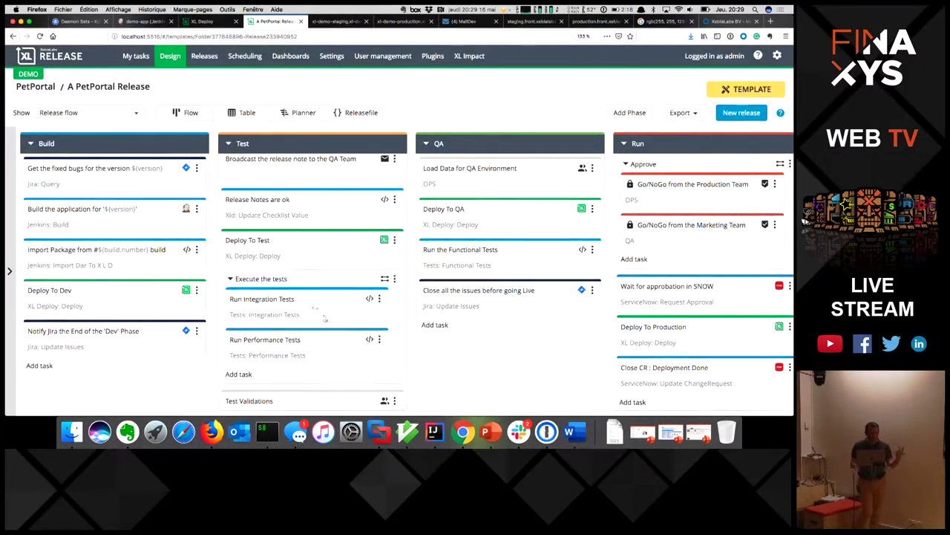
- Switch the template to its Release dashboard view and drill into the 5 JIRA issues from the donut chart
left_click(108, 118)
left_click(99, 139)
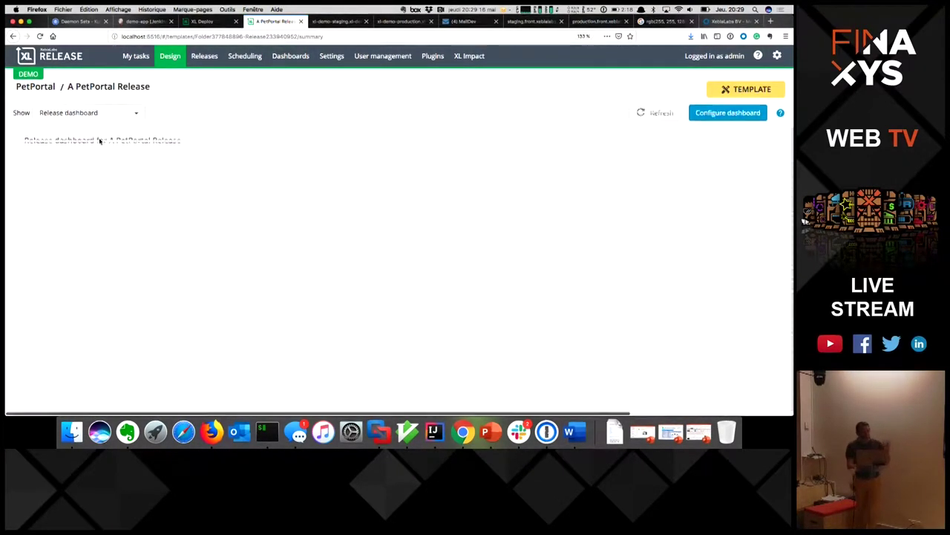
scroll(256, 256, "down", 2)
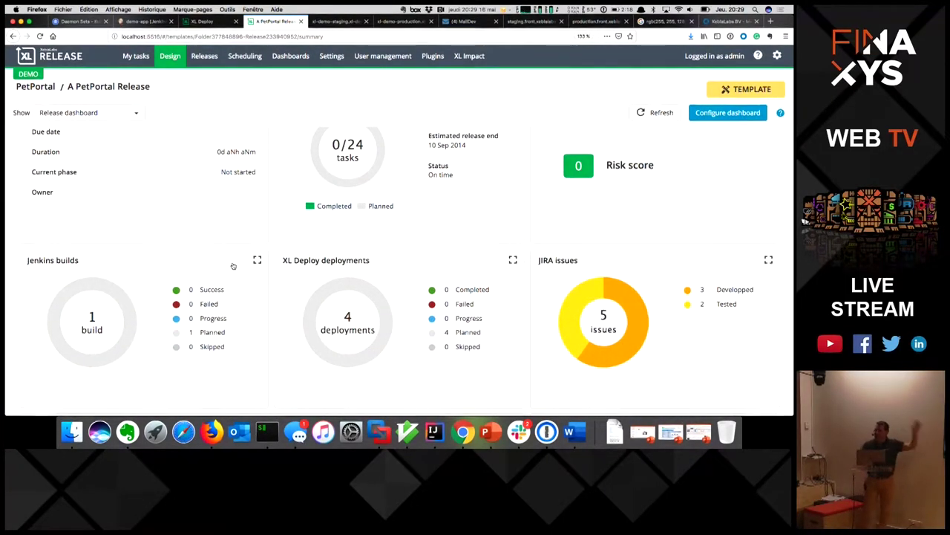
left_click(610, 329)
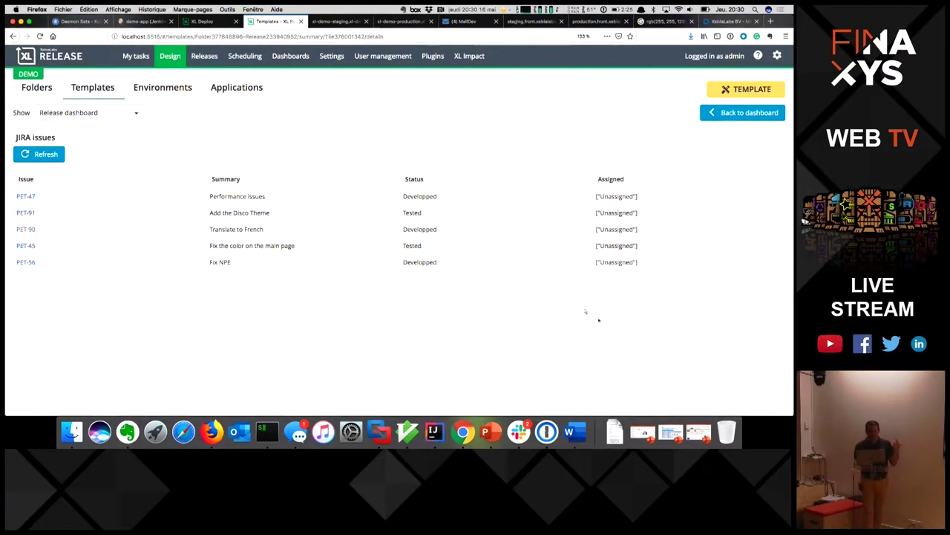
- Expand Customer Service's phases in the release list, then view the demo-tagged Release value stream dashboard
left_click(205, 57)
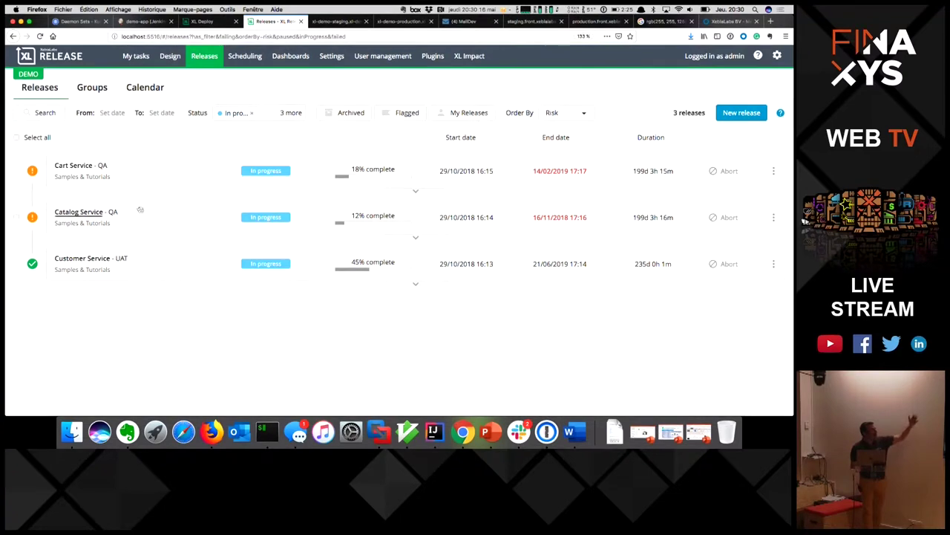
left_click(412, 283)
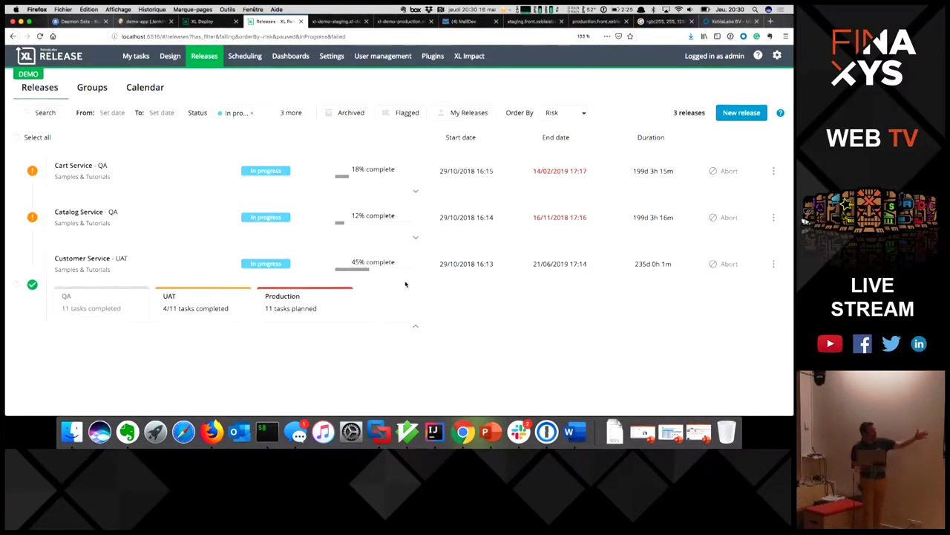
left_click(279, 55)
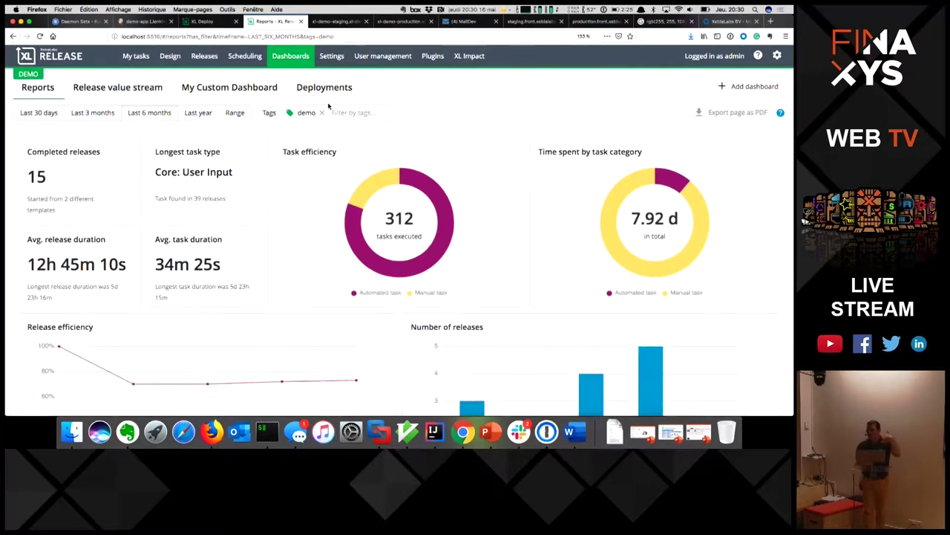
mouse_move(348, 214)
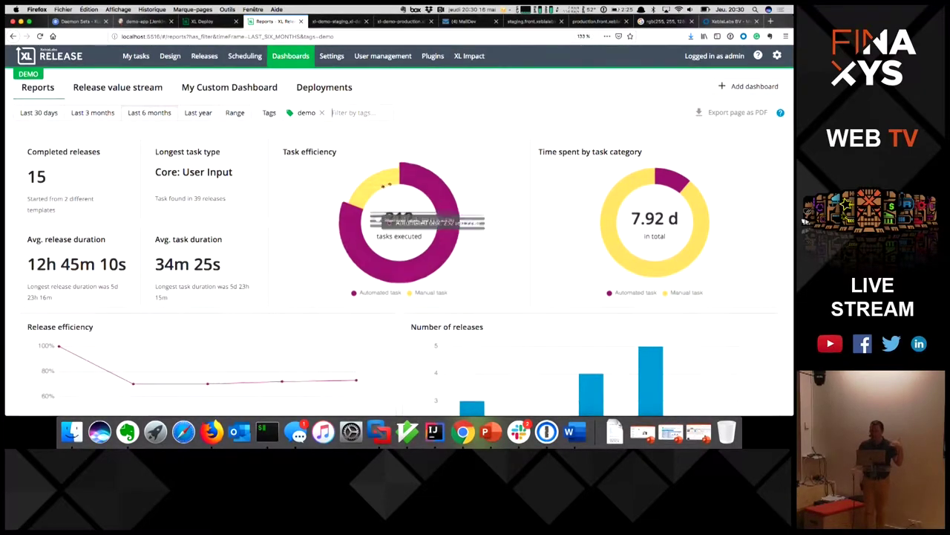
mouse_move(372, 187)
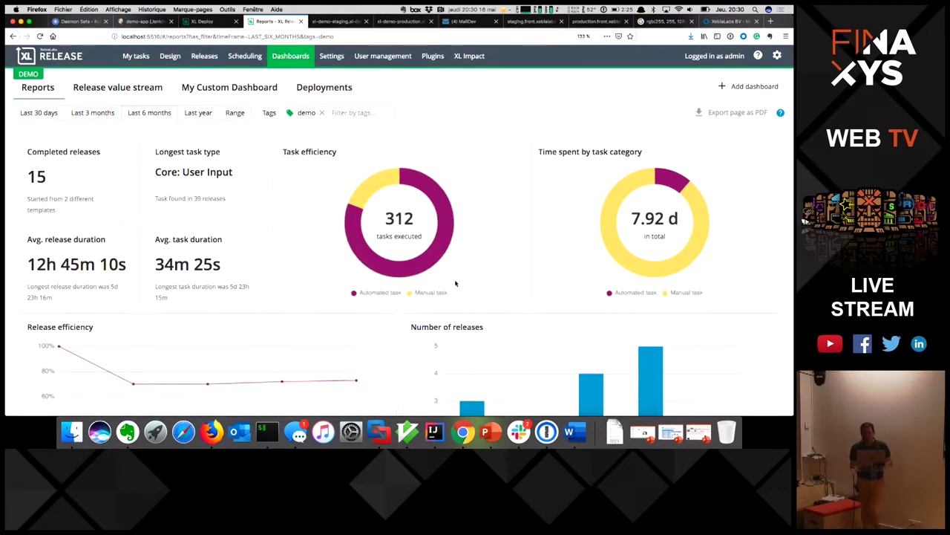
left_click(173, 94)
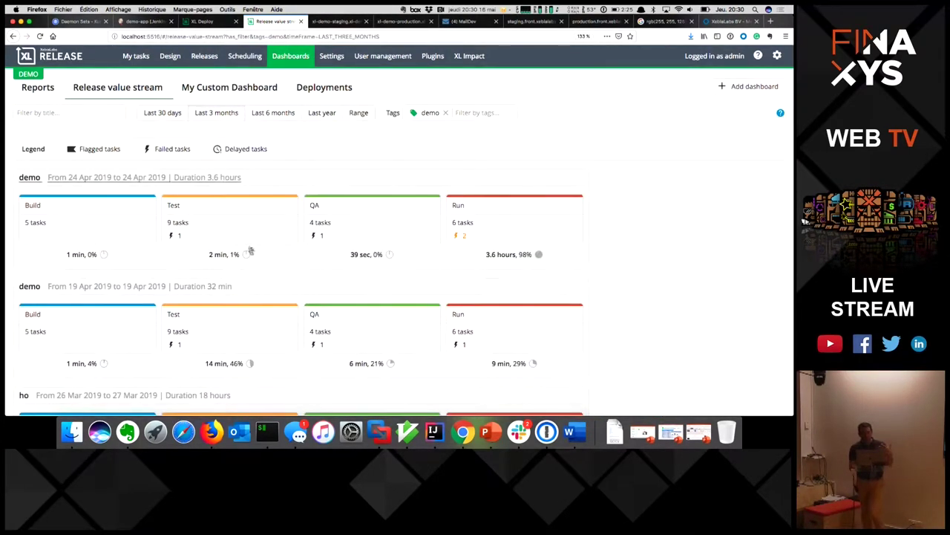
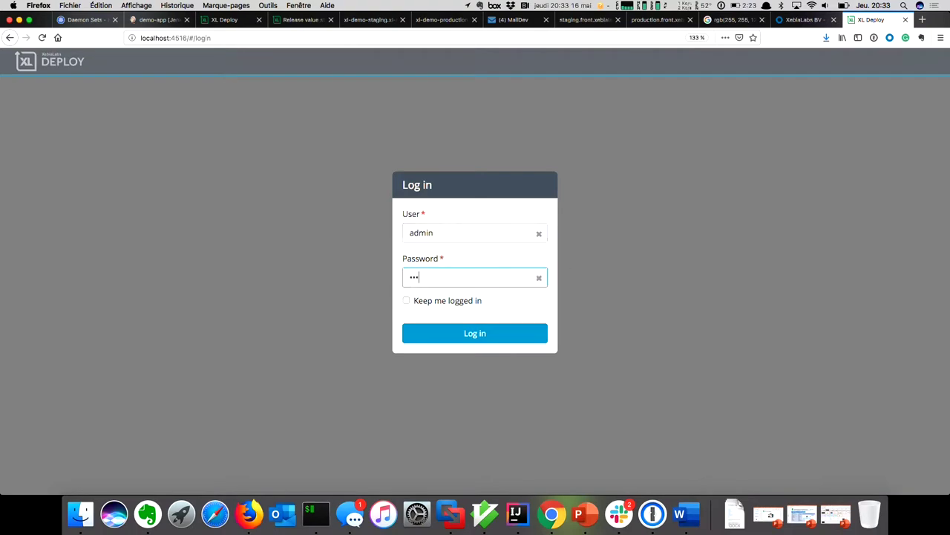
- Log in to XL Deploy and expand the Applications and Environments folders in the Library
key("Return")
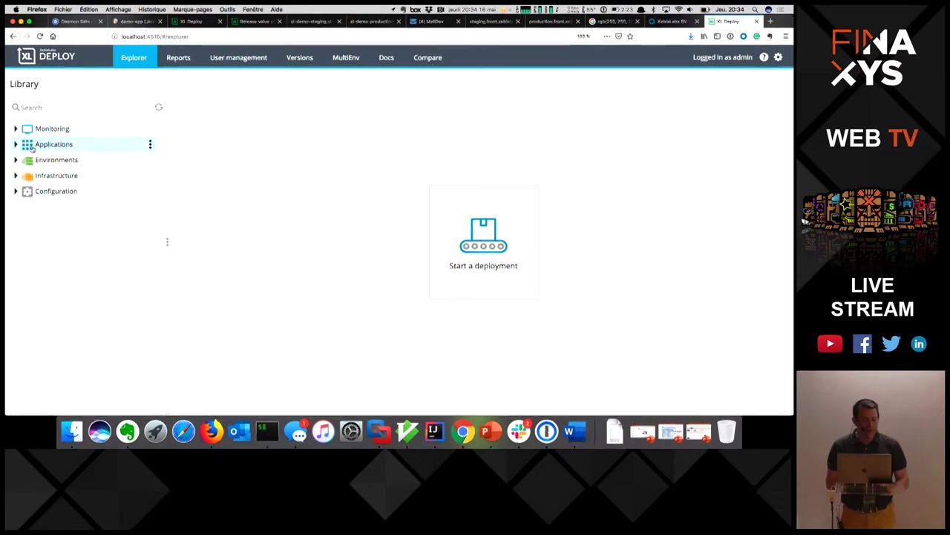
left_click(15, 145)
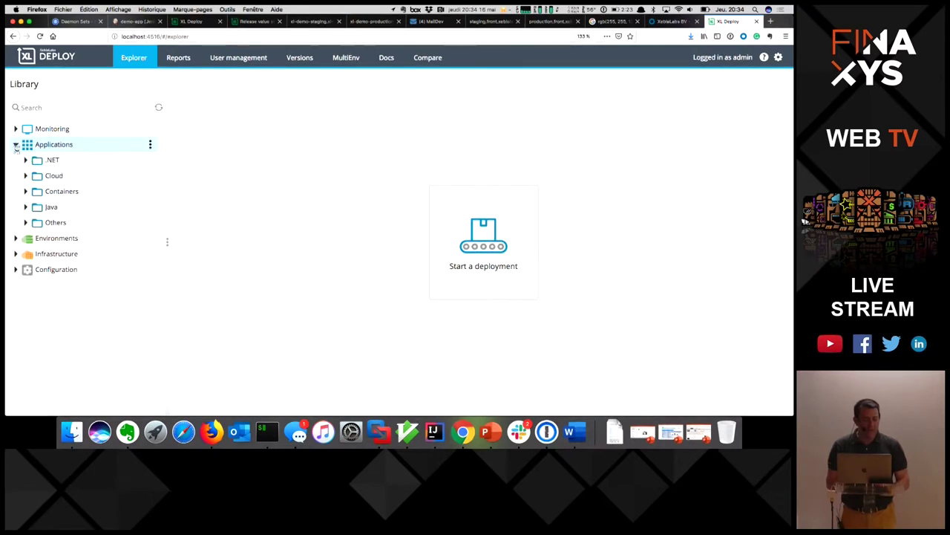
left_click(16, 238)
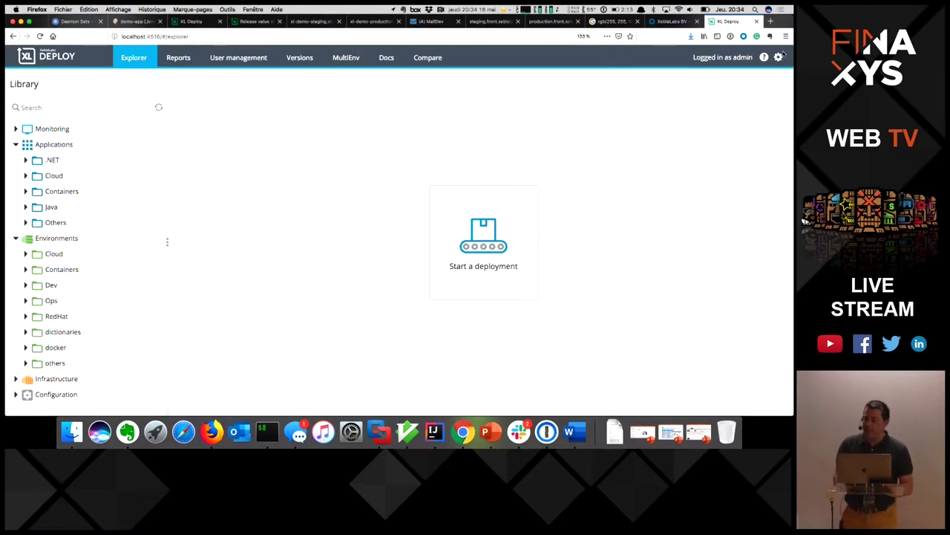
left_click(778, 57)
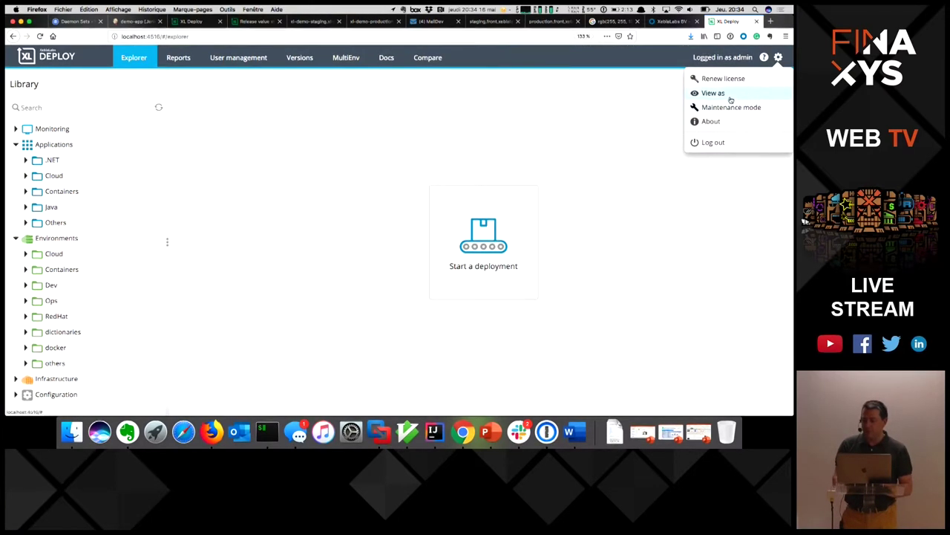
- View the library as the dev user and expand Applications and Environments to show .NET, Java and Dev
left_click(714, 93)
left_click(384, 217)
type("de")
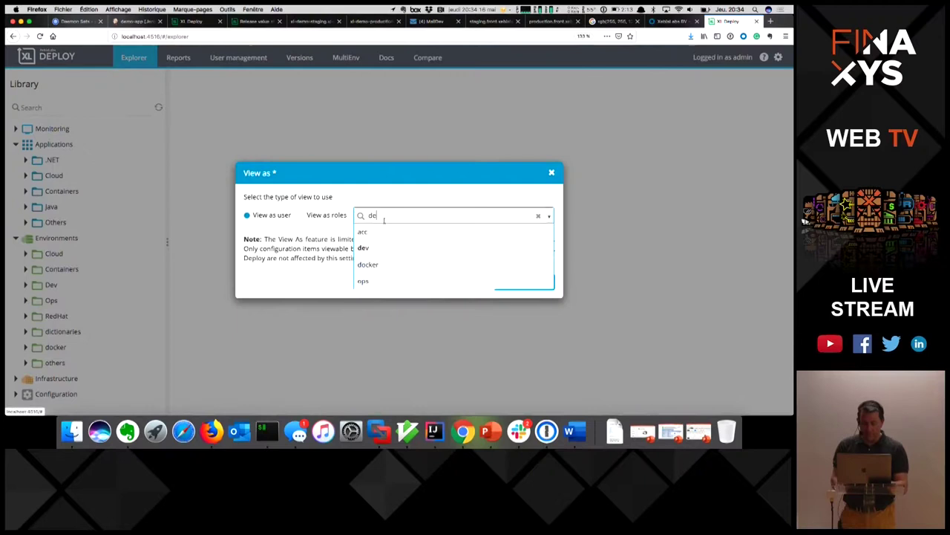
left_click(388, 232)
left_click(518, 282)
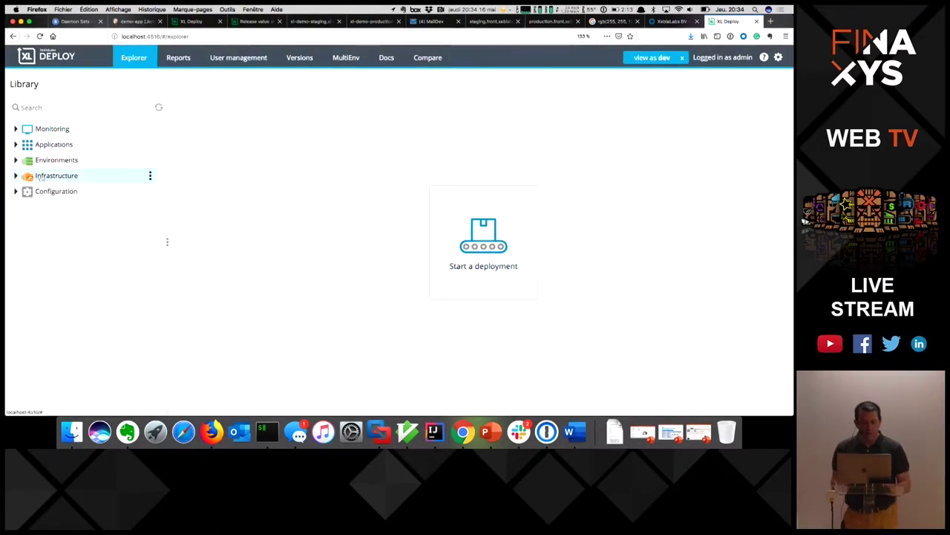
left_click(15, 144)
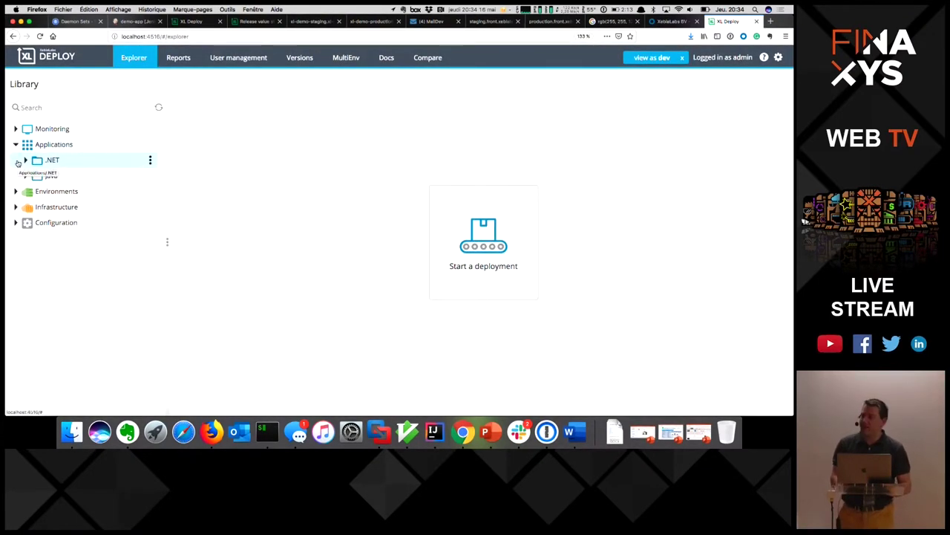
left_click(14, 192)
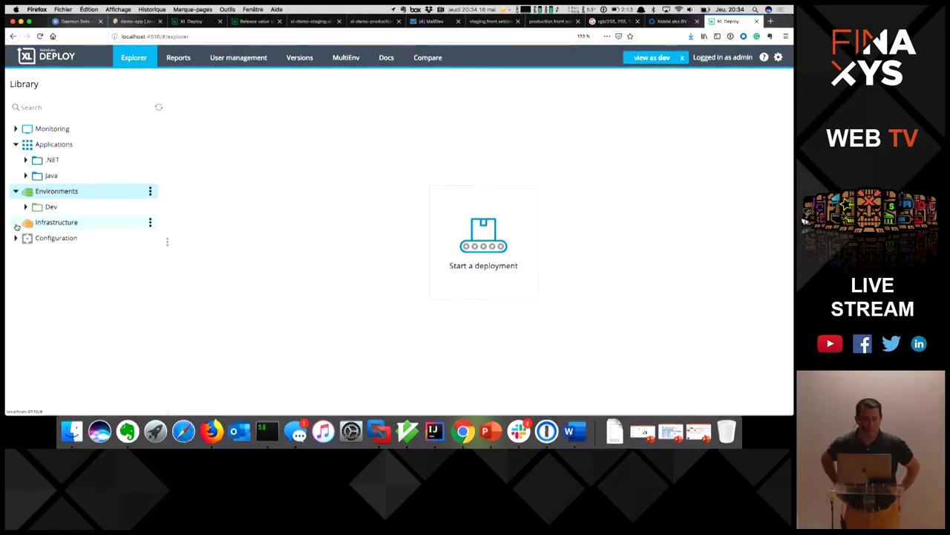
- In XL Release, open the 'A PetPortal Release' template under Demos > PetPortal and view its Go/NoGo from the Production Team task
left_click(204, 24)
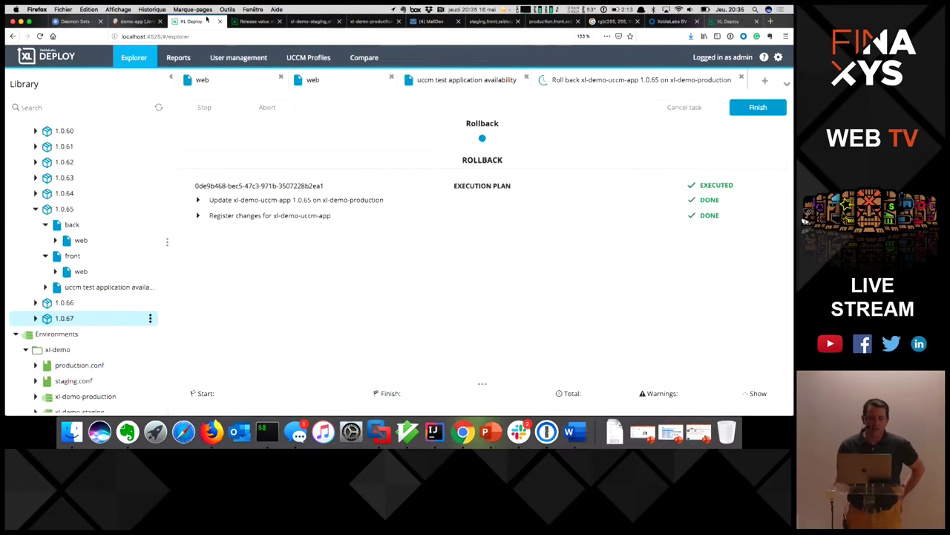
left_click(256, 22)
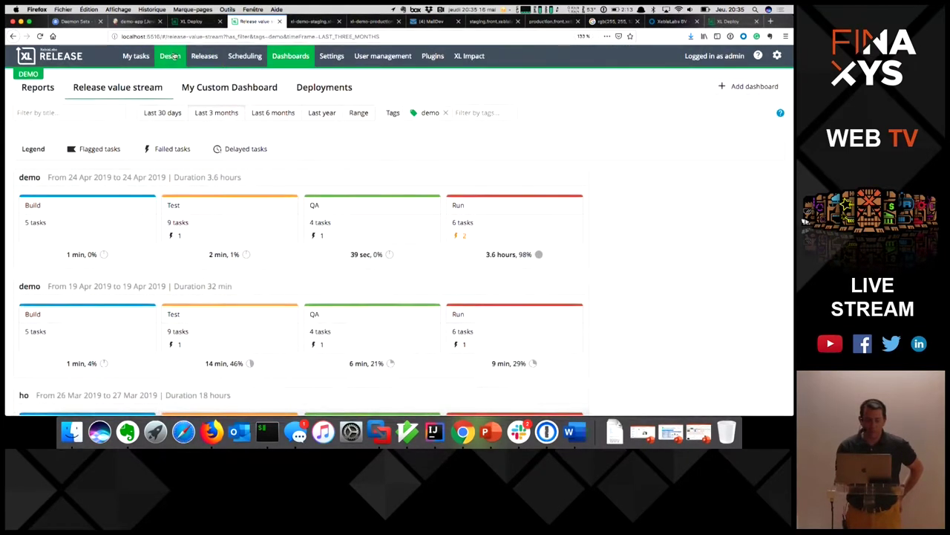
left_click(170, 56)
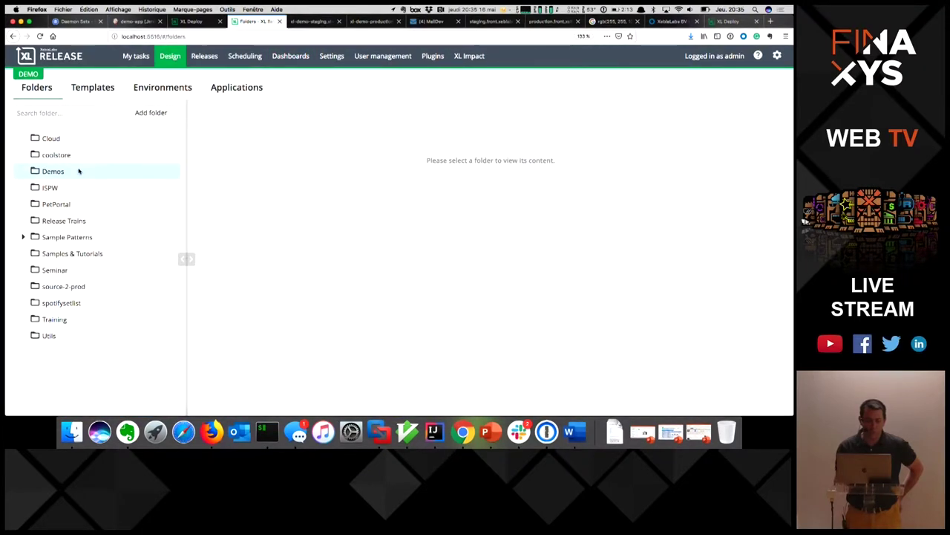
left_click(79, 171)
left_click(77, 202)
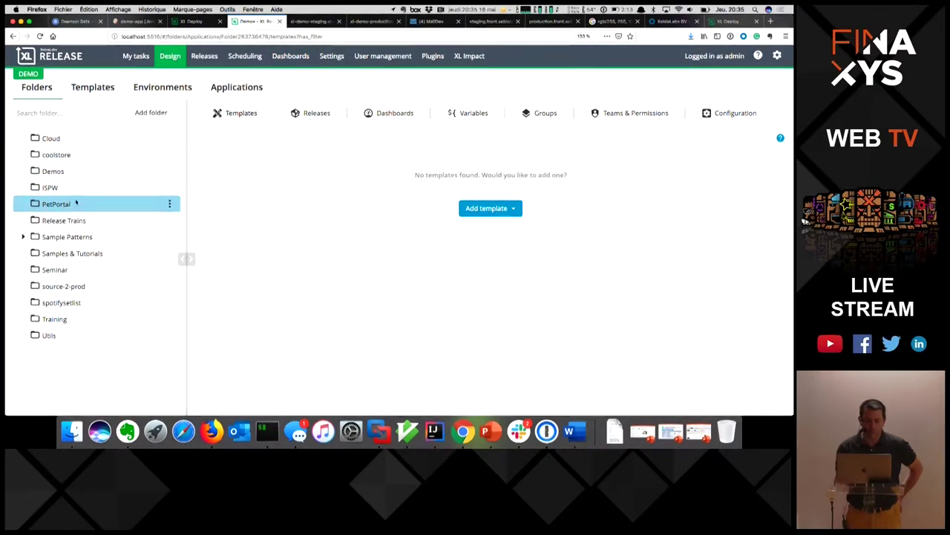
left_click(240, 175)
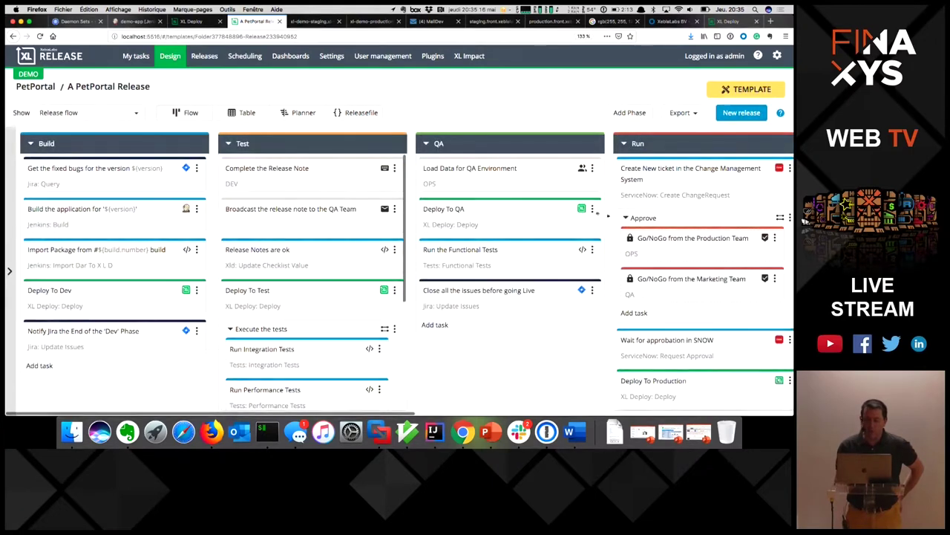
left_click(650, 256)
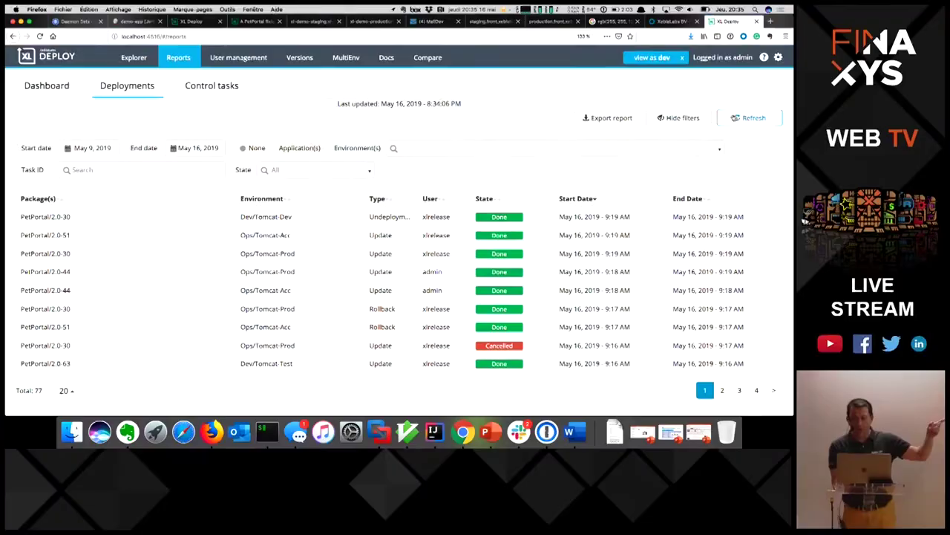
left_click_drag(281, 235, 346, 239)
- Try to open the PetPortal/2.0-51 and 2.0-30 task details, then go to Reports on the other server
left_click(168, 251)
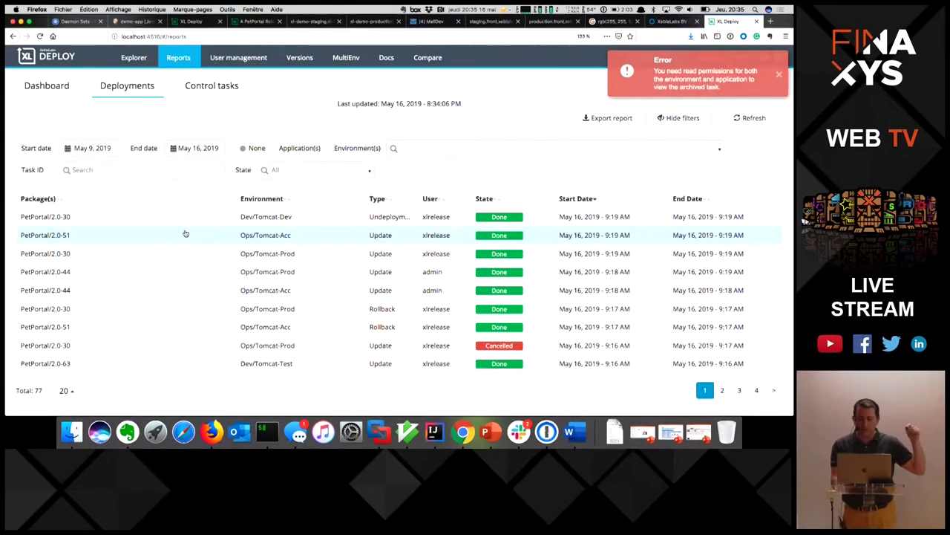
left_click(318, 314)
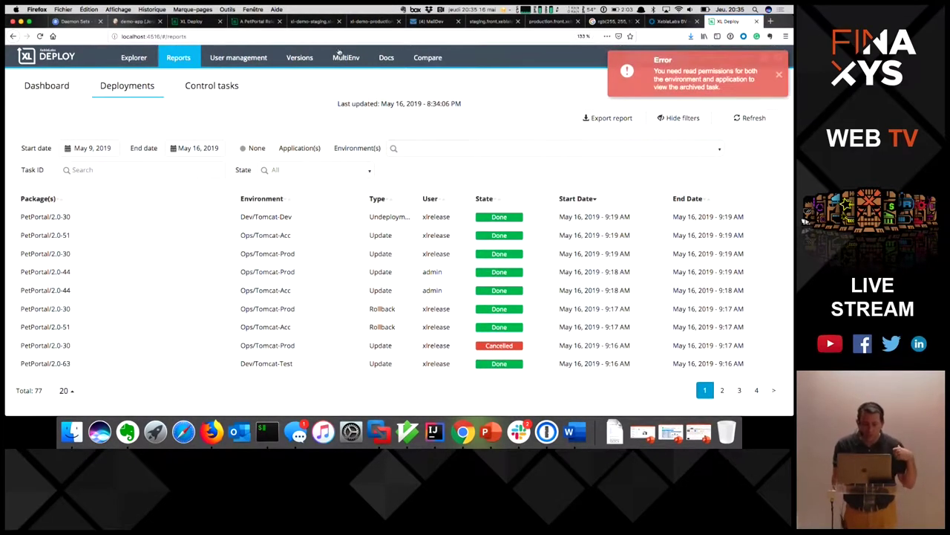
left_click(191, 21)
left_click(179, 58)
- Sign back in to the other XL Deploy server with the admin user name and its password
left_click(379, 192)
type("admin")
key("Tab")
type("a")
key("Return")
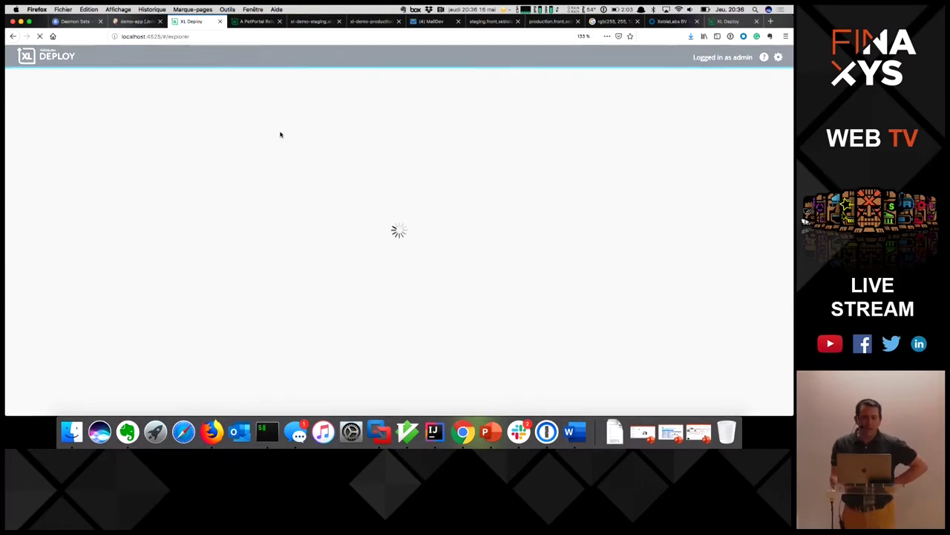
- Open the xl-demo-uccm-app/1.0.67 deployment from the Deployments report and check the describe front deployment step log
left_click(184, 62)
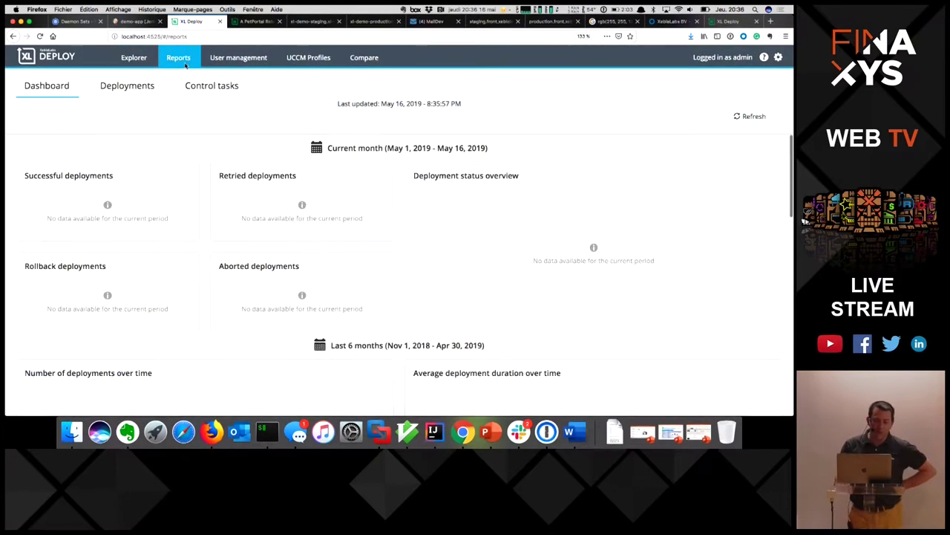
left_click(150, 89)
double_click(153, 224)
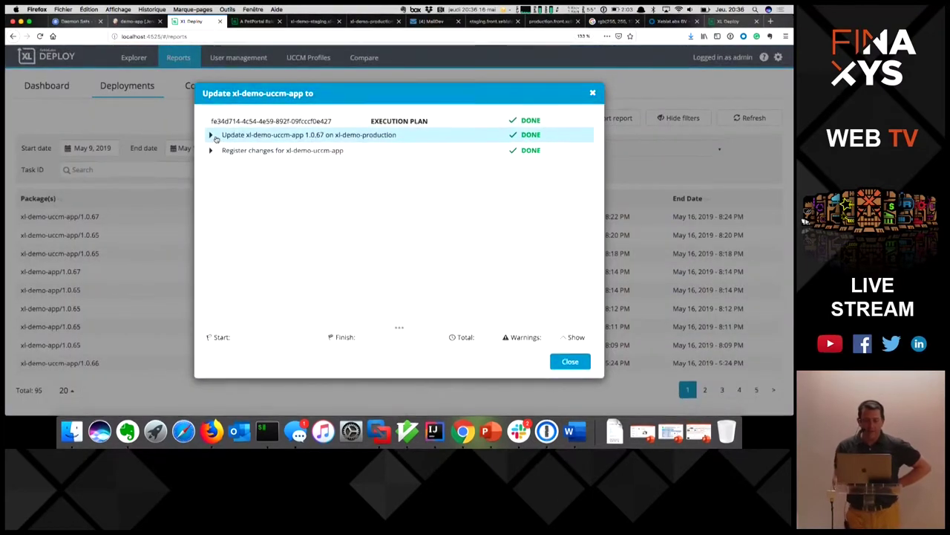
left_click(211, 136)
left_click(220, 167)
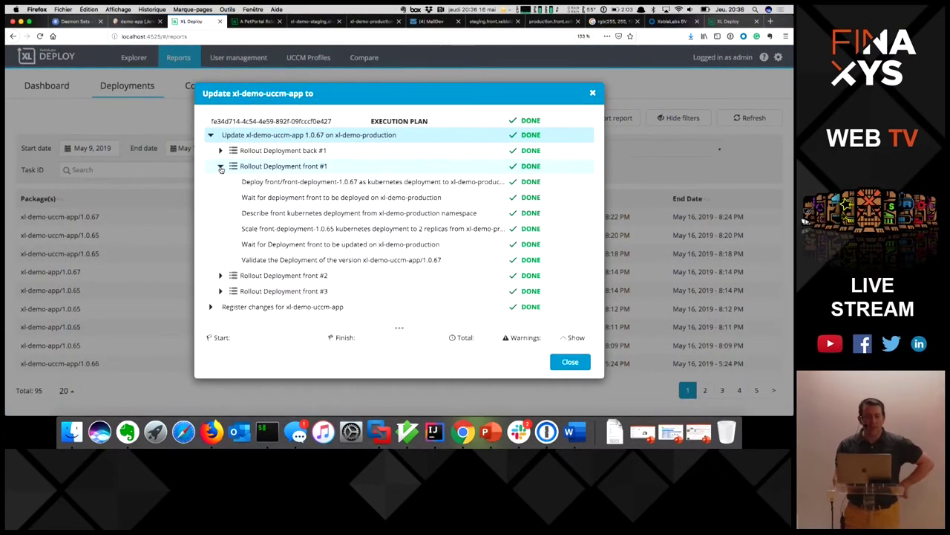
left_click(307, 214)
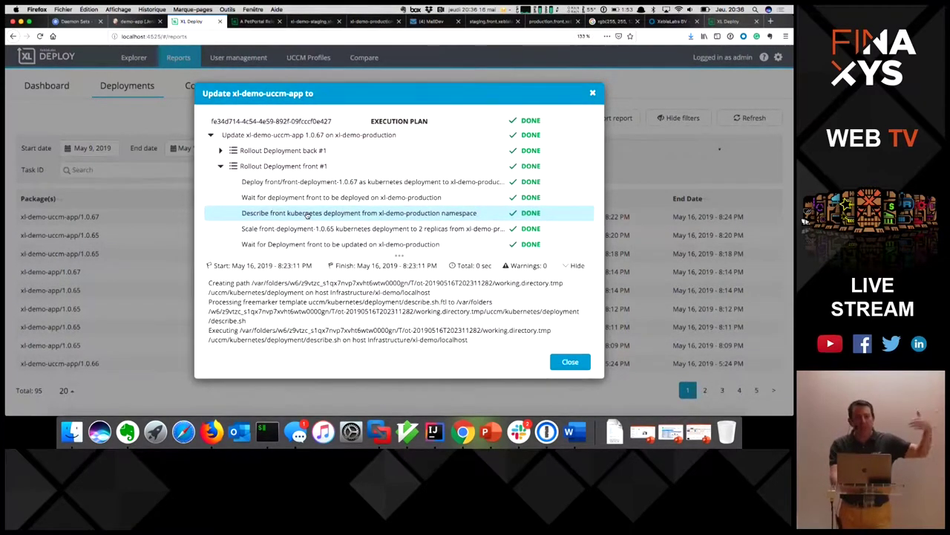
left_click(569, 361)
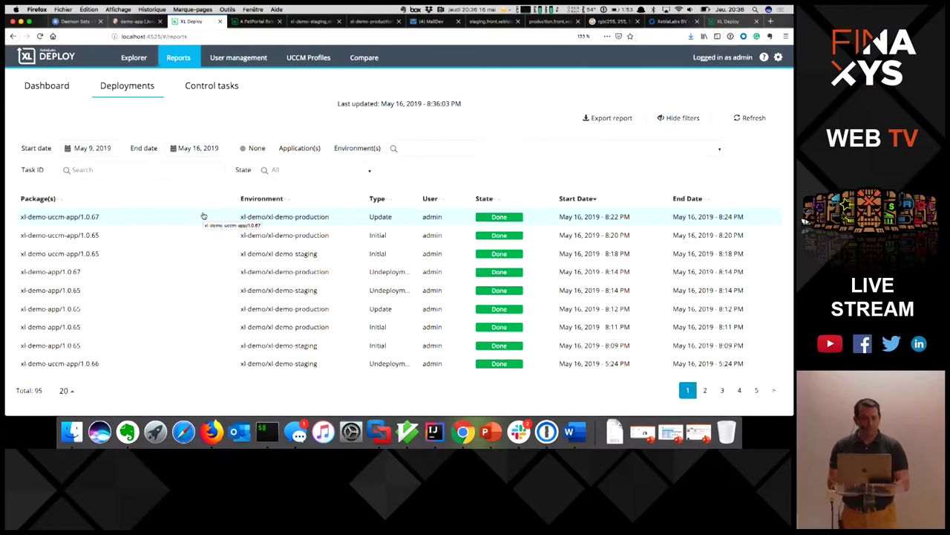
- Reopen the 1.0.67 execution plan and read the front deployment step log under Rollout Deployment front #1
left_click(148, 216)
left_click(210, 135)
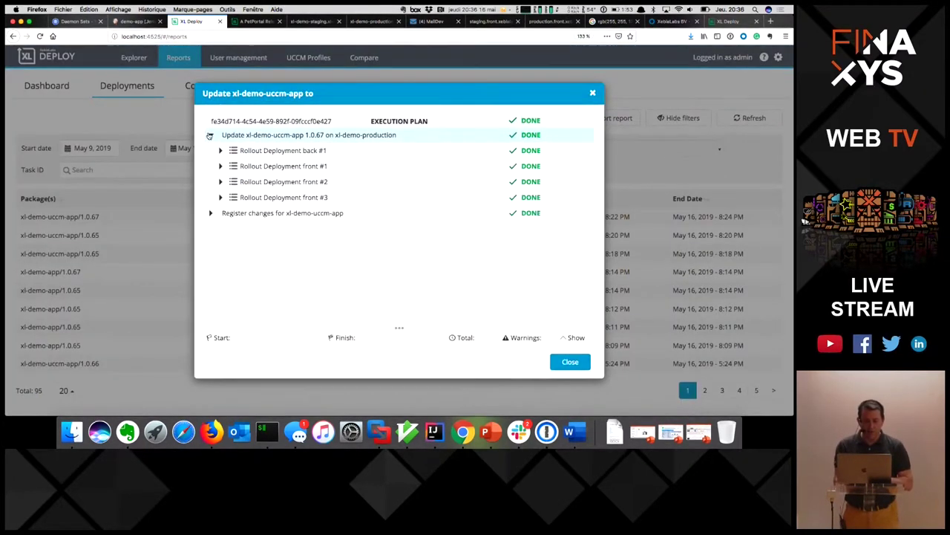
left_click(221, 165)
left_click(289, 181)
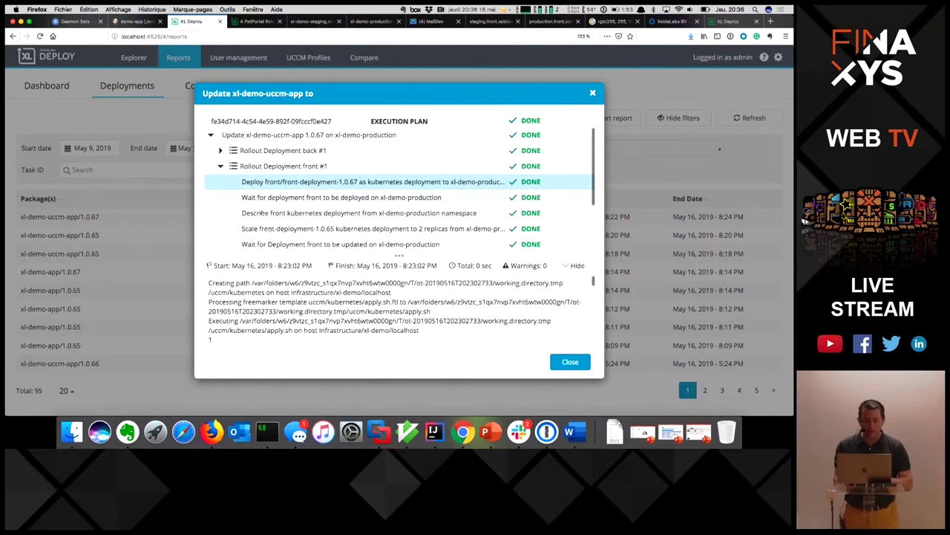
scroll(290, 297, "down", 5)
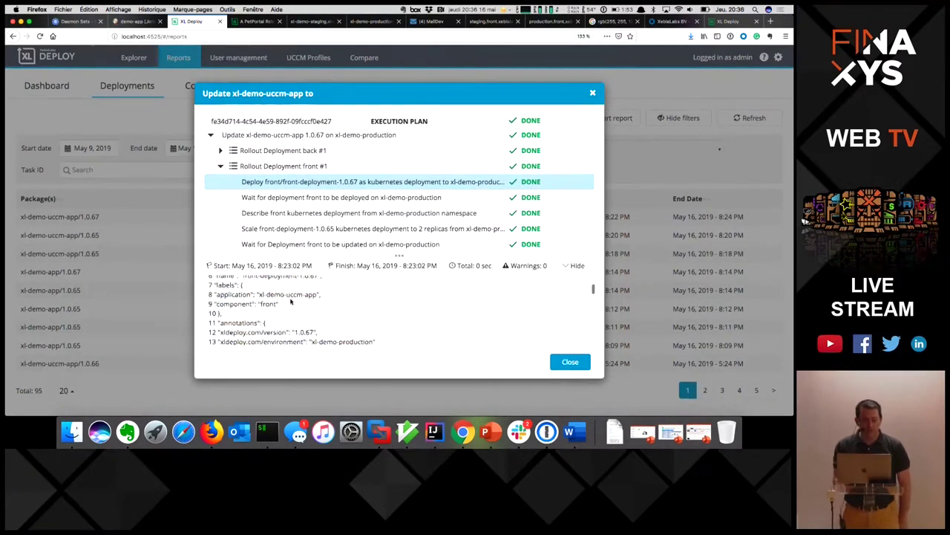
scroll(290, 301, "down", 3)
scroll(290, 301, "down", 15)
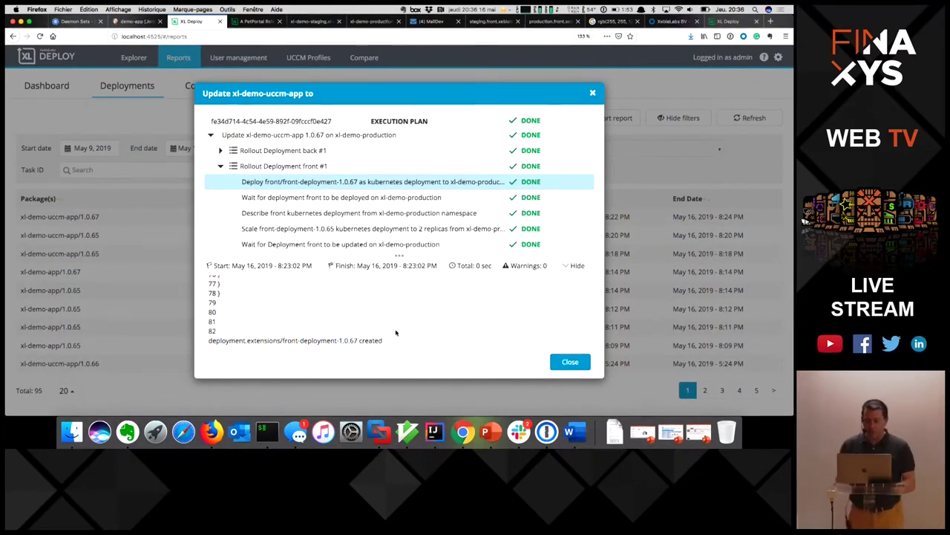
left_click(570, 362)
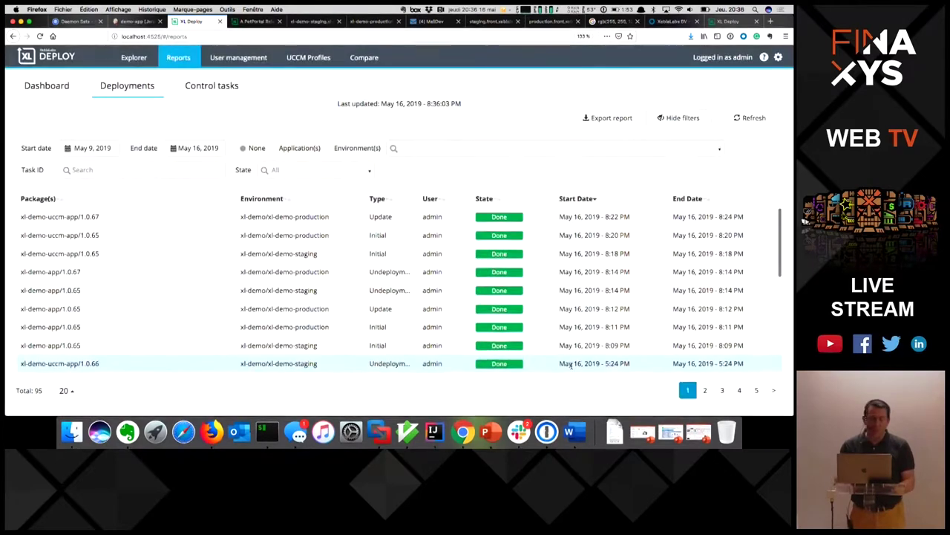